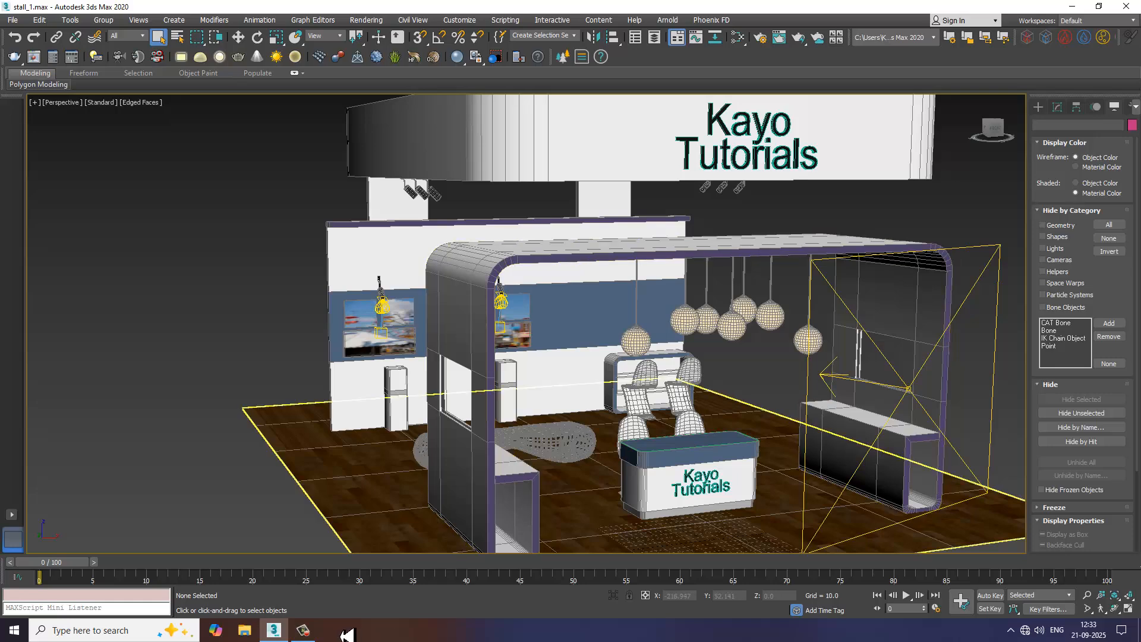
Step: In the front view, create a photometric target light from the ceiling spotlights at the stall's edge down to the floor
{"action": "middle_click_drag", "start_coordinate": [701, 443], "coordinate": [473, 618], "text": "alt"}
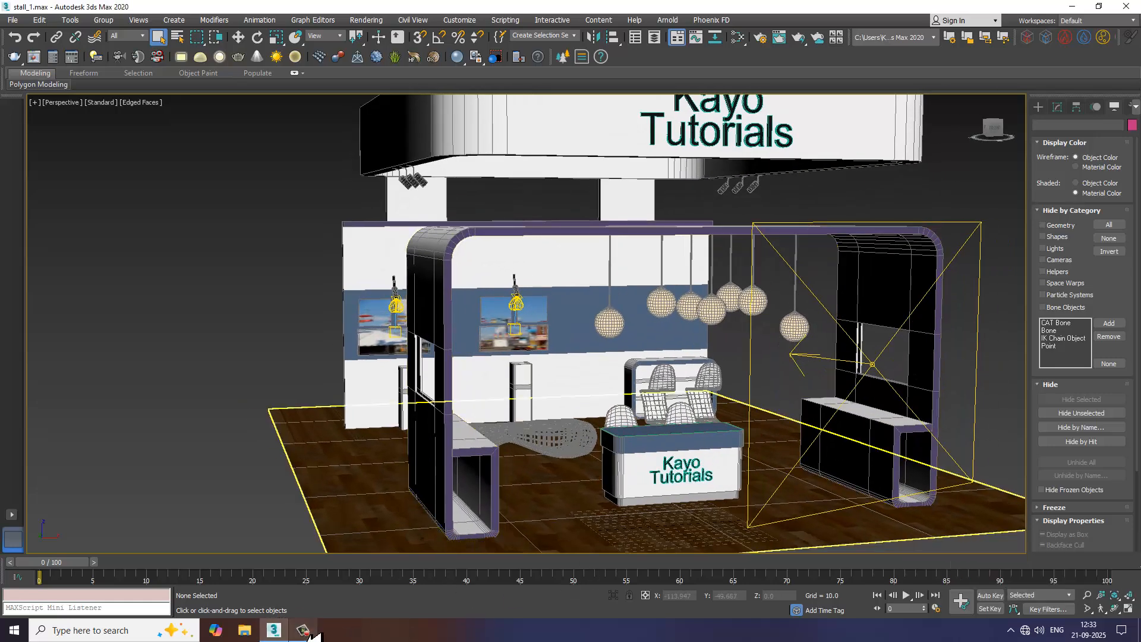
{"action": "middle_click_drag", "start_coordinate": [654, 392], "coordinate": [652, 360], "text": "alt"}
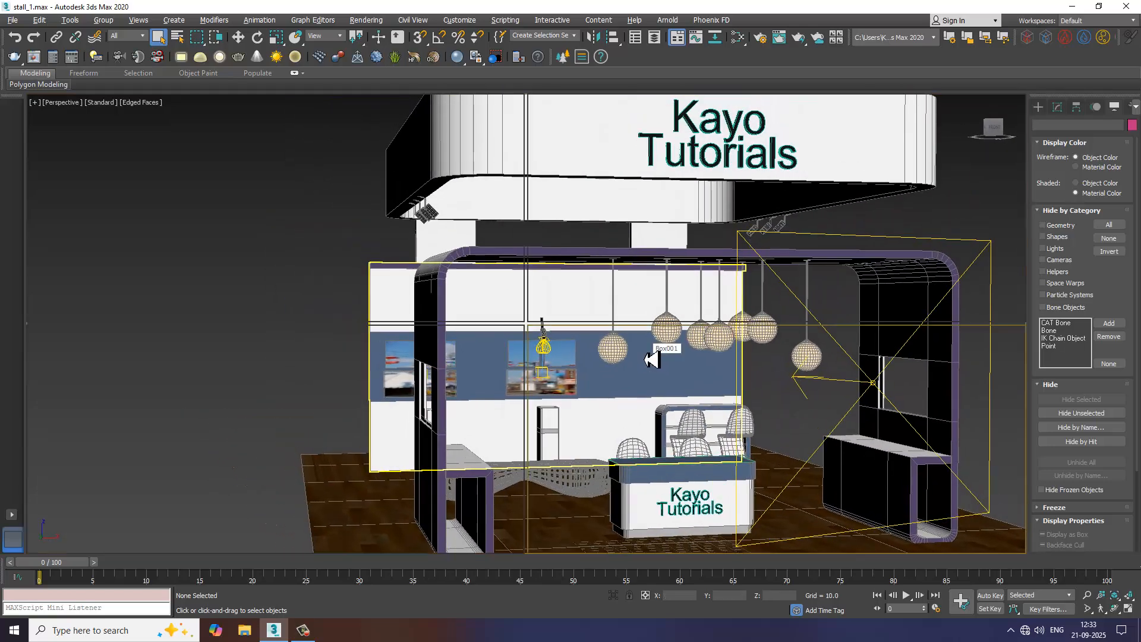
{"action": "key", "text": "alt+w"}
{"action": "scroll", "coordinate": [757, 262], "scroll_direction": "up", "scroll_amount": 3}
{"action": "key", "text": "alt+w"}
{"action": "scroll", "coordinate": [666, 248], "scroll_direction": "down", "scroll_amount": 1}
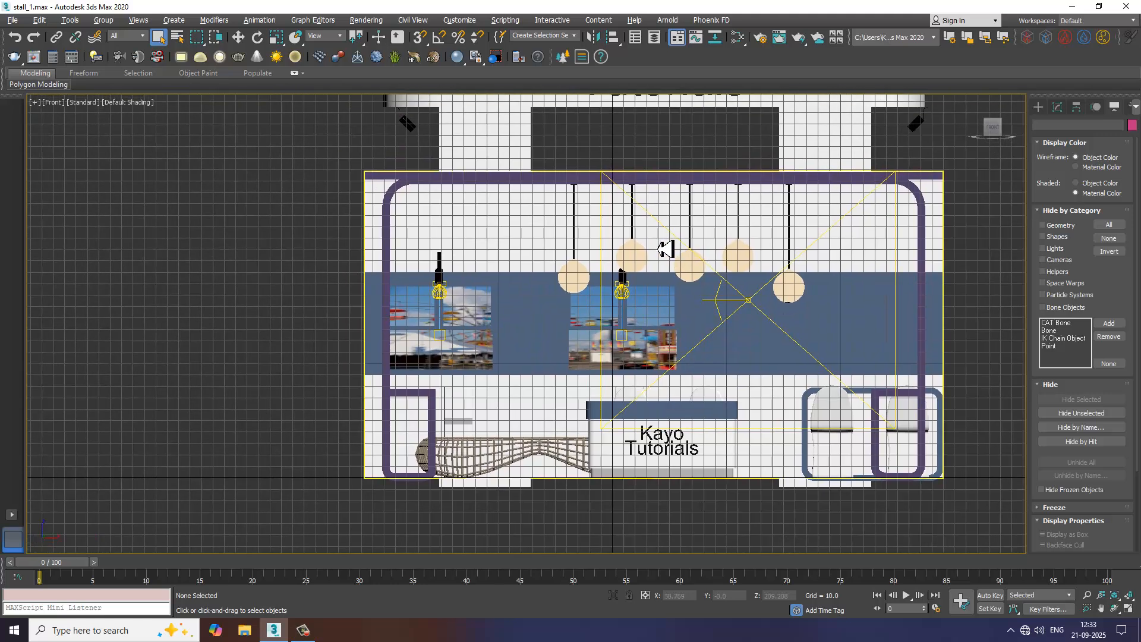
{"action": "left_click", "coordinate": [1039, 107]}
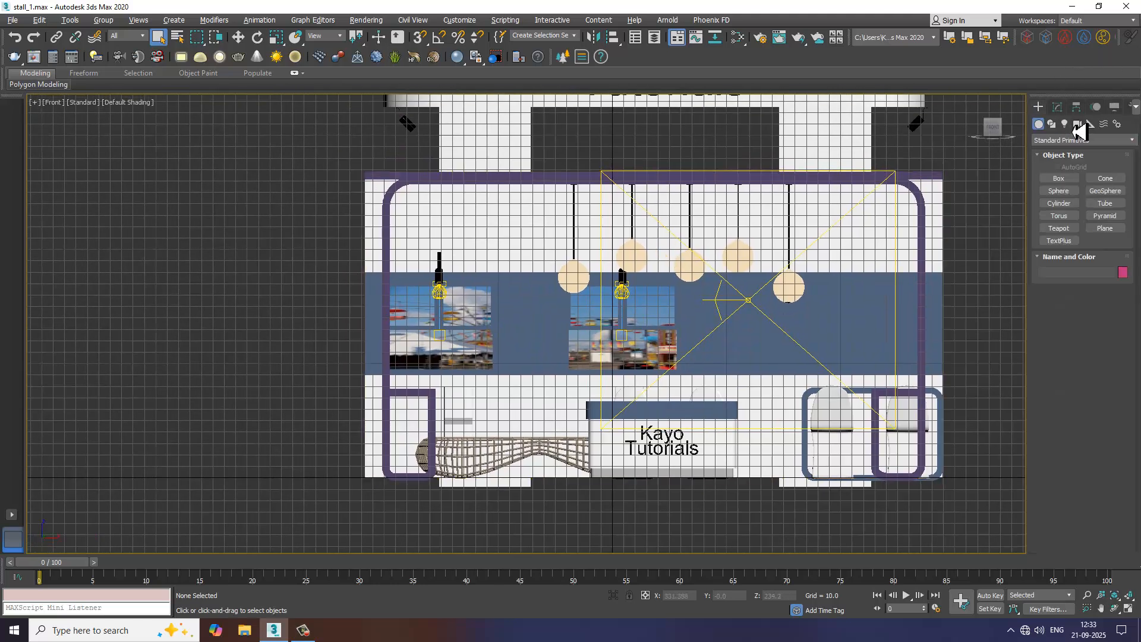
{"action": "left_click", "coordinate": [1065, 125]}
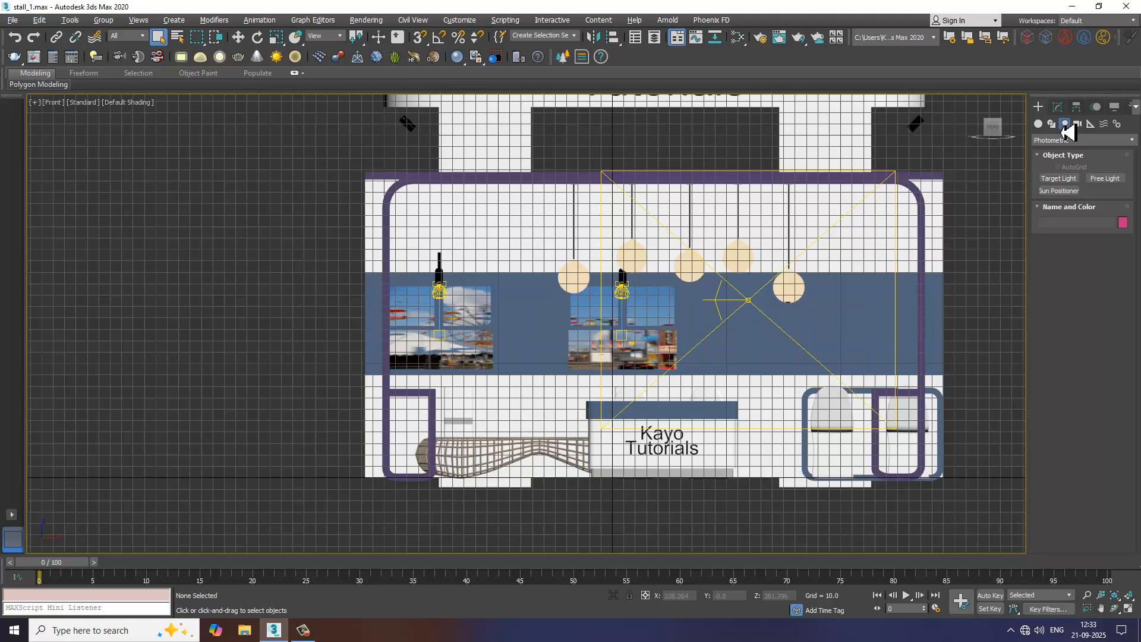
{"action": "left_click", "coordinate": [1070, 178]}
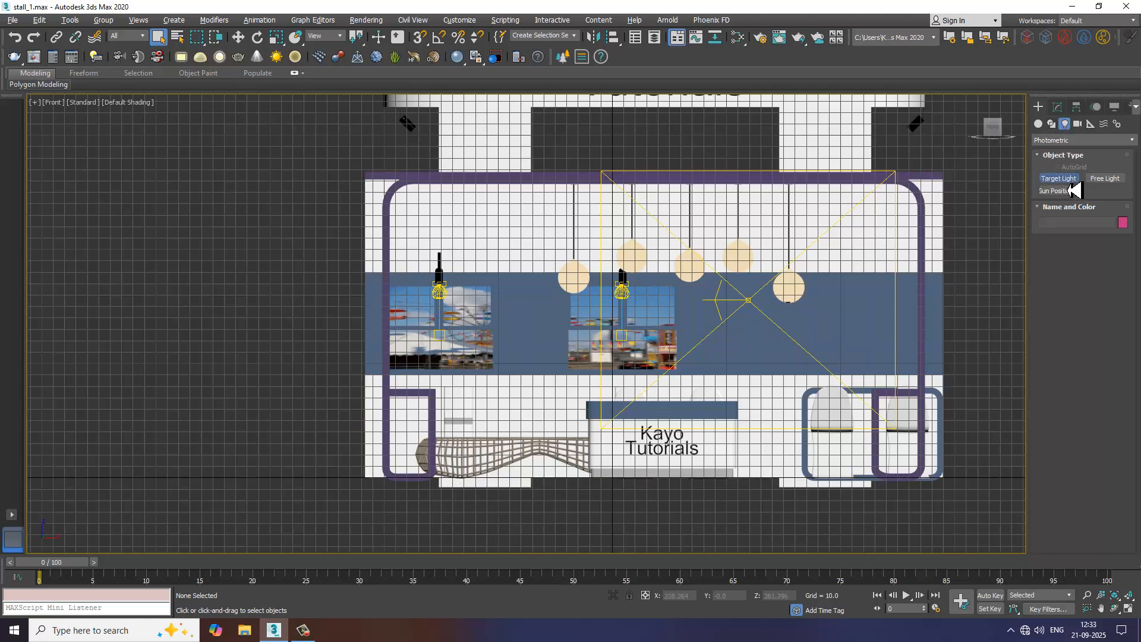
{"action": "left_click_drag", "start_coordinate": [418, 133], "coordinate": [472, 483]}
{"action": "key", "text": "w"}
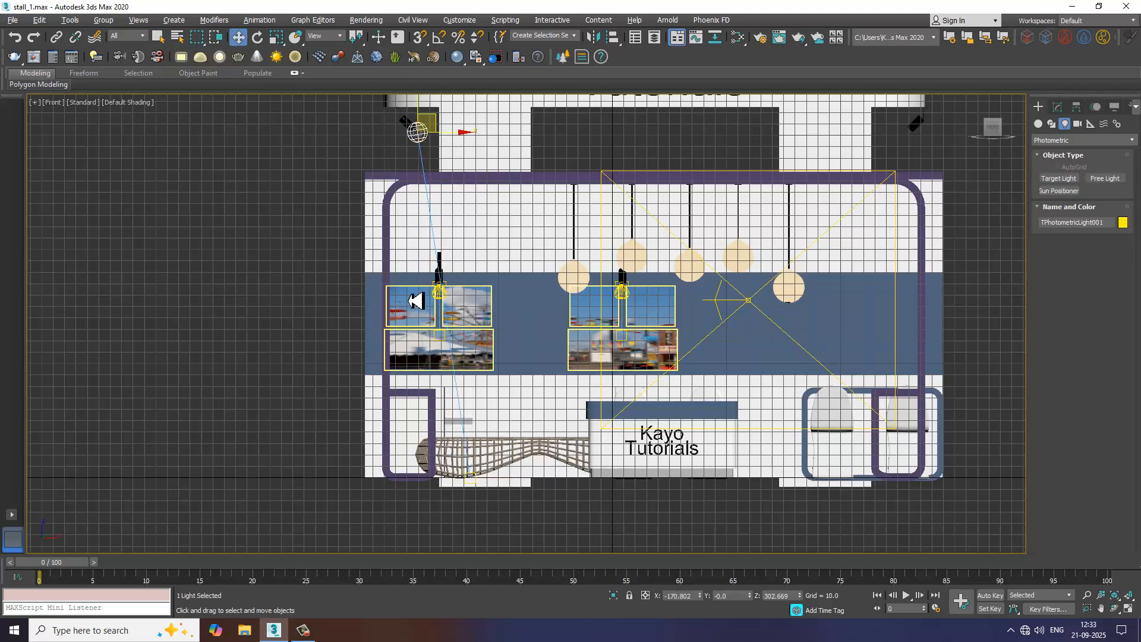
Step: Move the target light together with its target in depth to Y 229.7, in line with the ceiling spotlight fixtures
{"action": "key", "text": "alt+w"}
{"action": "key", "text": "alt+w"}
{"action": "middle_click_drag", "start_coordinate": [641, 467], "coordinate": [616, 528], "text": "alt"}
{"action": "left_click", "coordinate": [502, 540]}
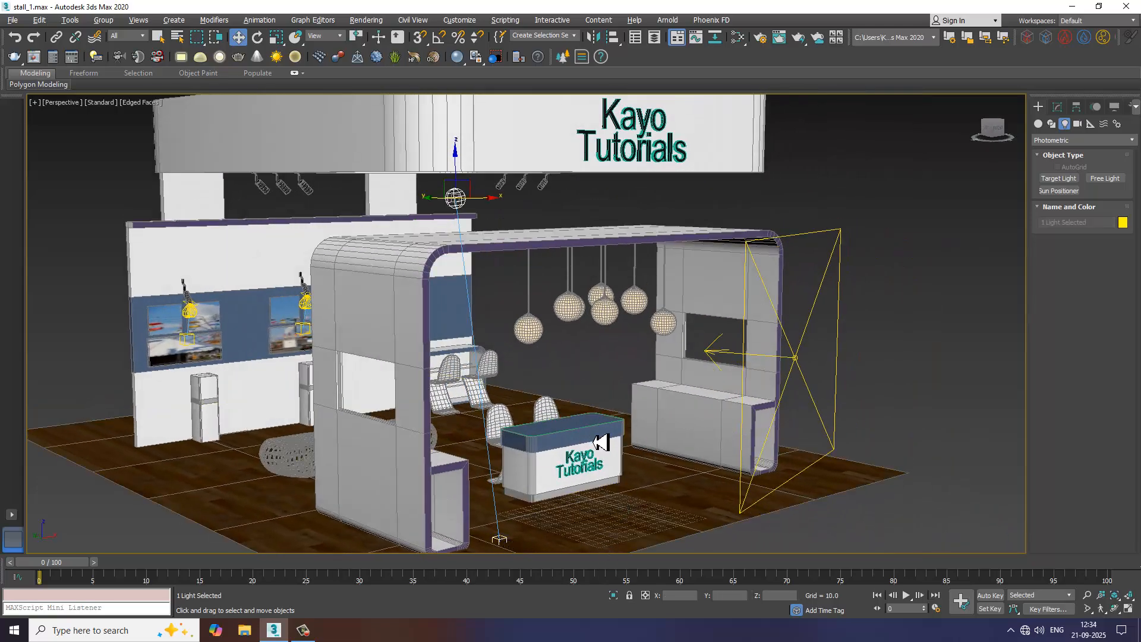
{"action": "middle_click_drag", "start_coordinate": [484, 540], "coordinate": [526, 330], "text": "alt"}
{"action": "left_click_drag", "start_coordinate": [550, 260], "coordinate": [327, 264]}
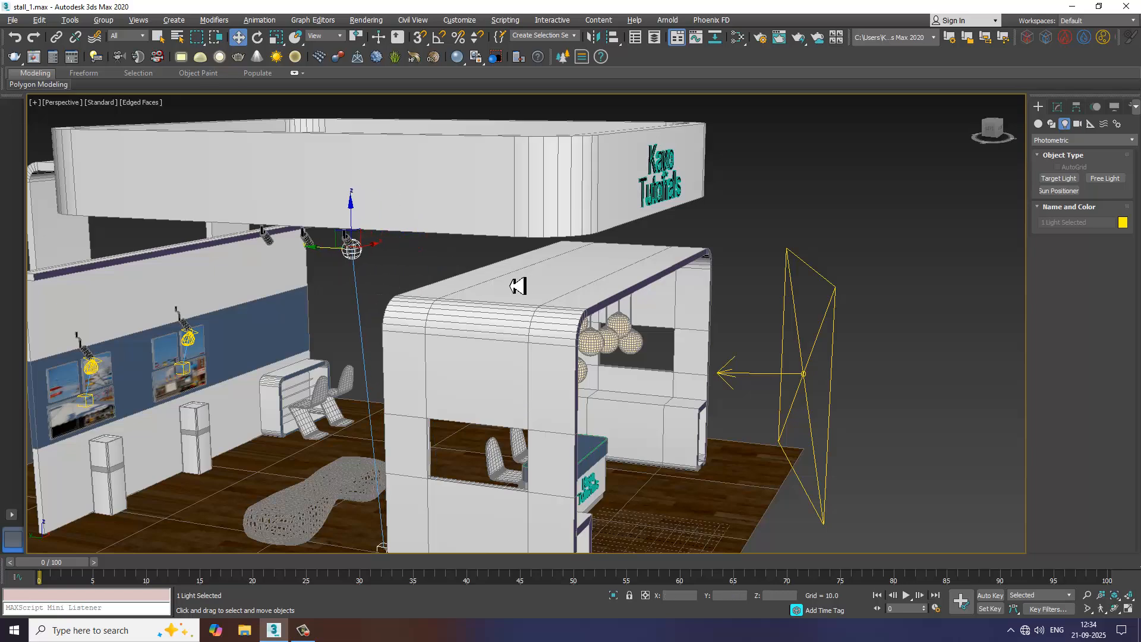
{"action": "mouse_move", "coordinate": [510, 283]}
{"action": "middle_mouse_down", "text": "alt"}
{"action": "mouse_move", "coordinate": [522, 298]}
{"action": "mouse_move", "coordinate": [520, 281]}
{"action": "middle_mouse_up", "text": "alt"}
{"action": "middle_click_drag", "start_coordinate": [377, 308], "coordinate": [494, 283], "text": "alt"}
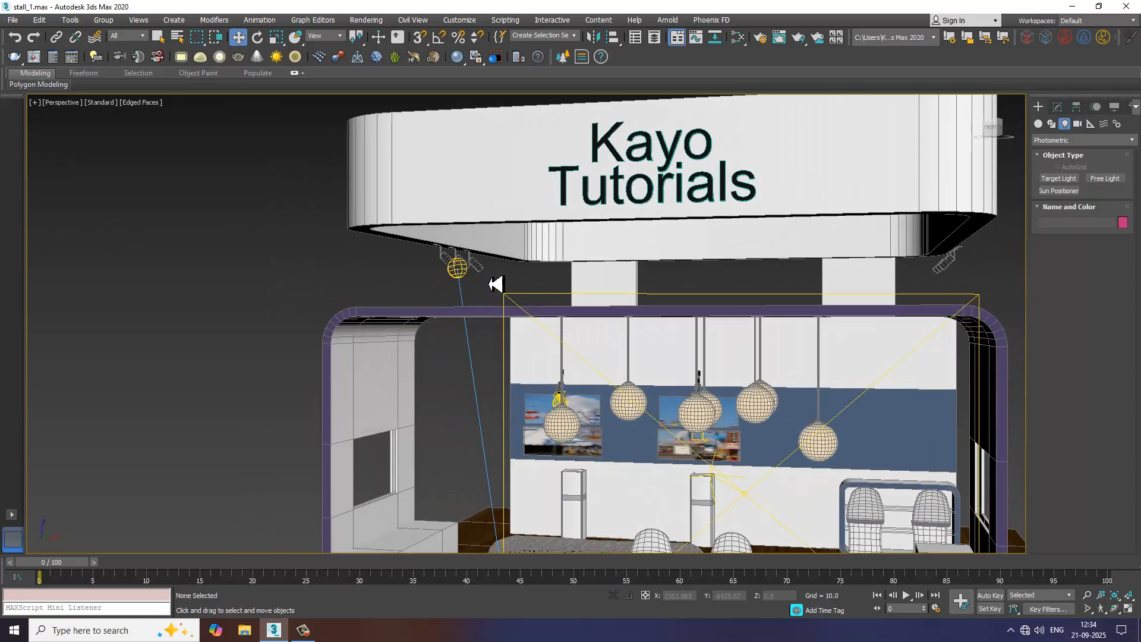
Step: Fine-tune the light source's position to X -172.92 and Z 302.417, just below the spotlight fixtures
{"action": "left_click", "coordinate": [460, 265]}
{"action": "left_click_drag", "start_coordinate": [466, 245], "coordinate": [468, 334]}
{"action": "scroll", "coordinate": [468, 334], "scroll_direction": "up", "scroll_amount": 8}
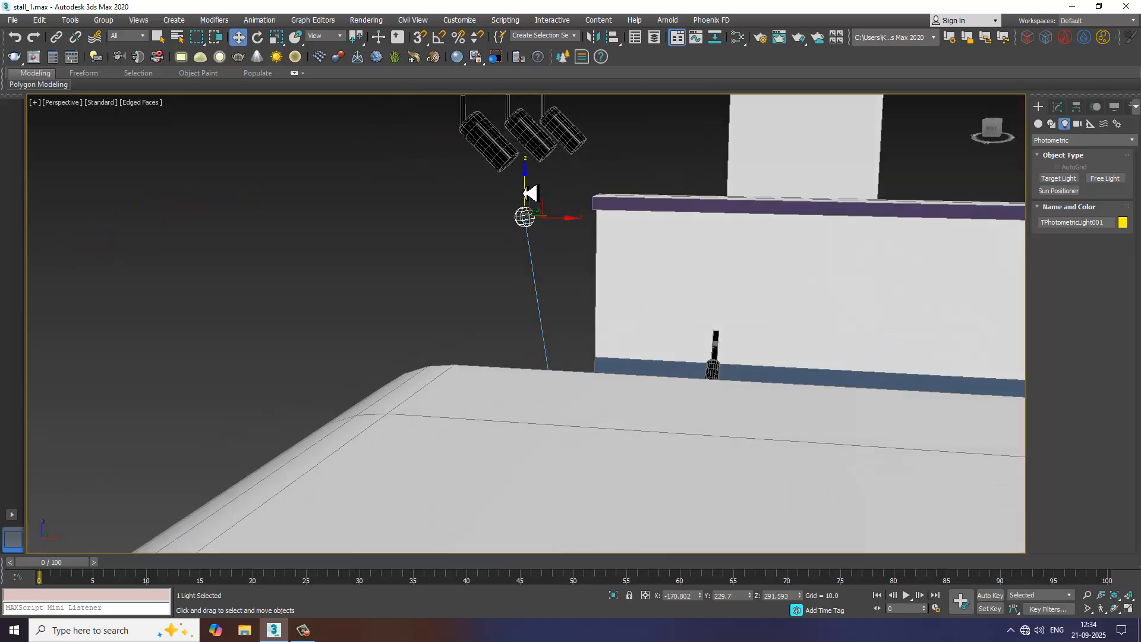
{"action": "left_click_drag", "start_coordinate": [530, 193], "coordinate": [519, 148]}
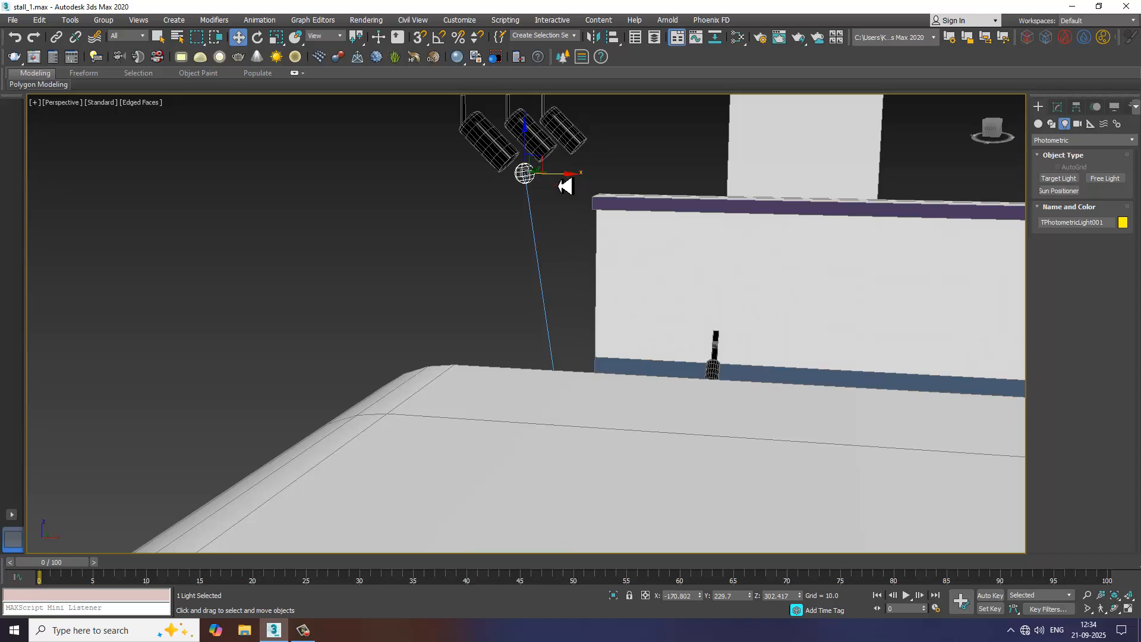
{"action": "left_click_drag", "start_coordinate": [564, 187], "coordinate": [557, 181]}
{"action": "scroll", "coordinate": [561, 219], "scroll_direction": "down", "scroll_amount": 12}
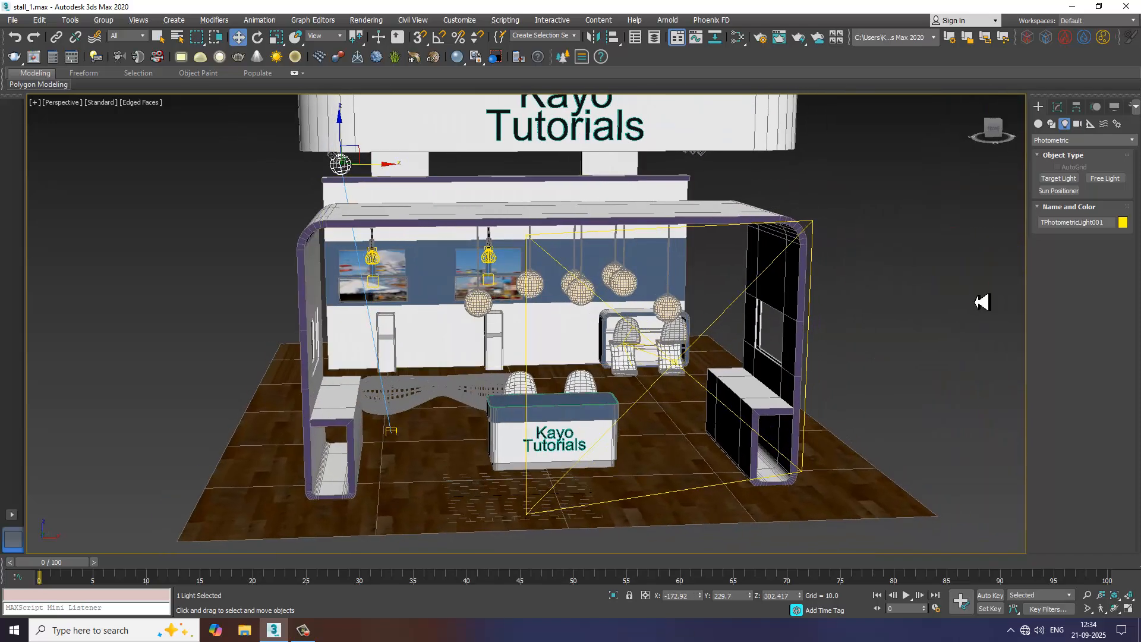
Step: Set the target light's shadow type to VRayShadow
{"action": "left_click", "coordinate": [1058, 106]}
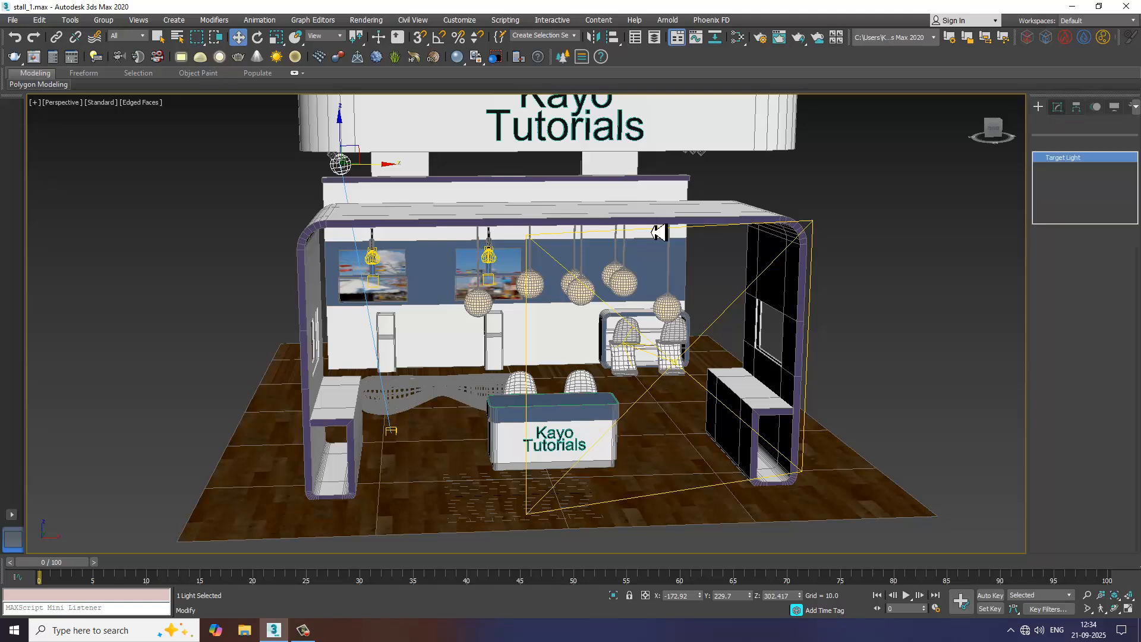
{"action": "middle_click_drag", "start_coordinate": [661, 260], "coordinate": [704, 265], "text": "alt"}
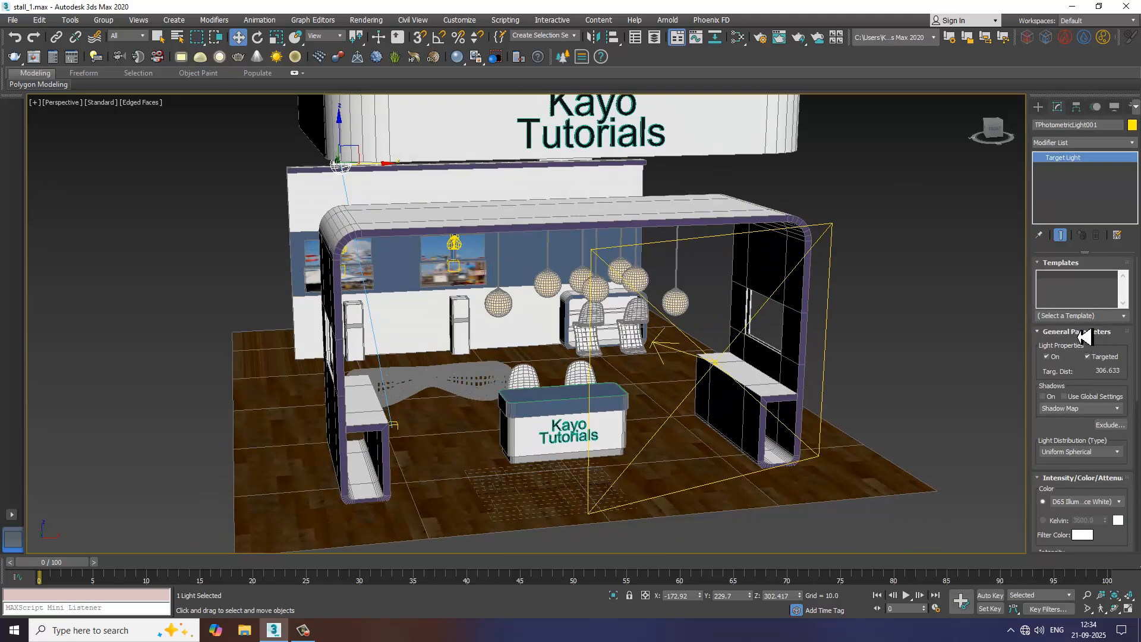
{"action": "left_click", "coordinate": [1080, 411]}
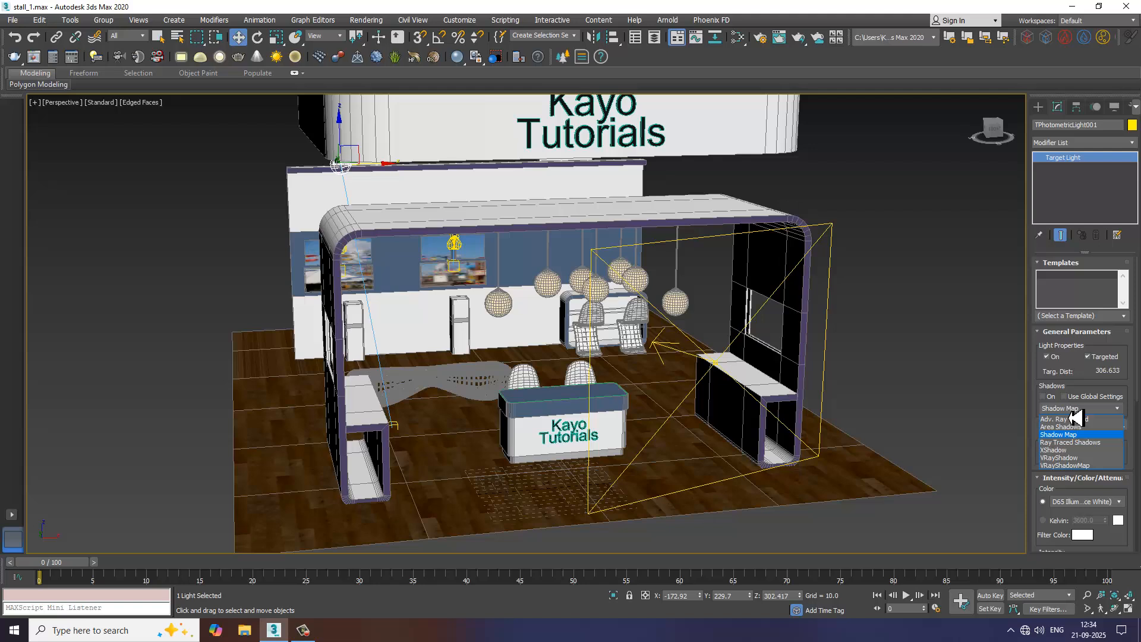
{"action": "left_click", "coordinate": [1070, 458]}
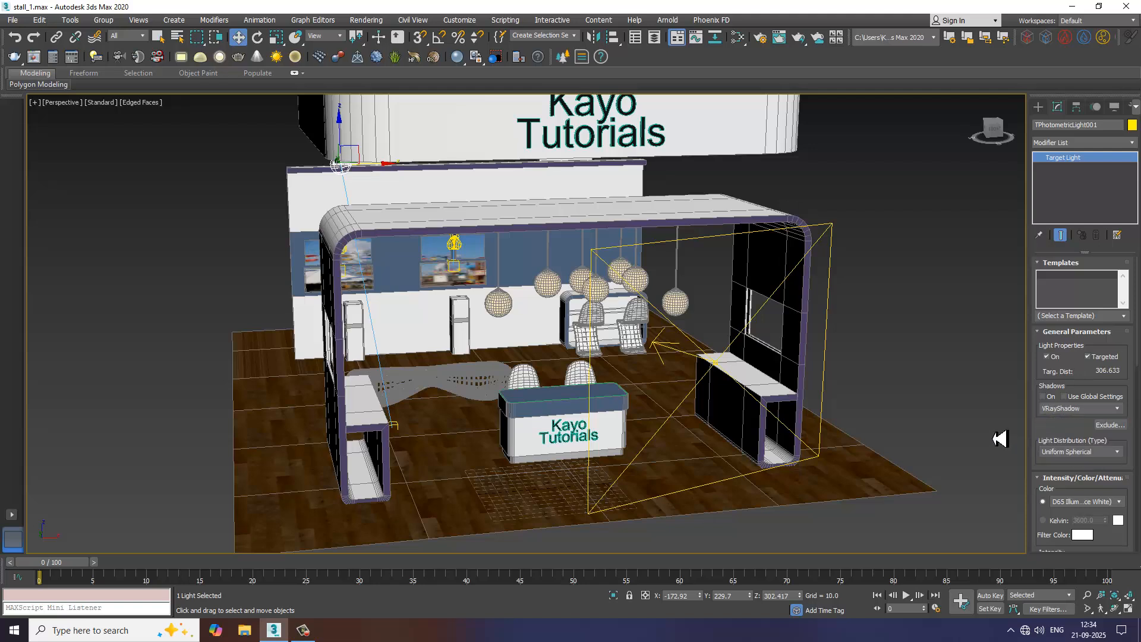
Step: Switch the perspective viewport's shading from Standard to High Quality
{"action": "scroll", "coordinate": [392, 393], "scroll_direction": "up", "scroll_amount": 5}
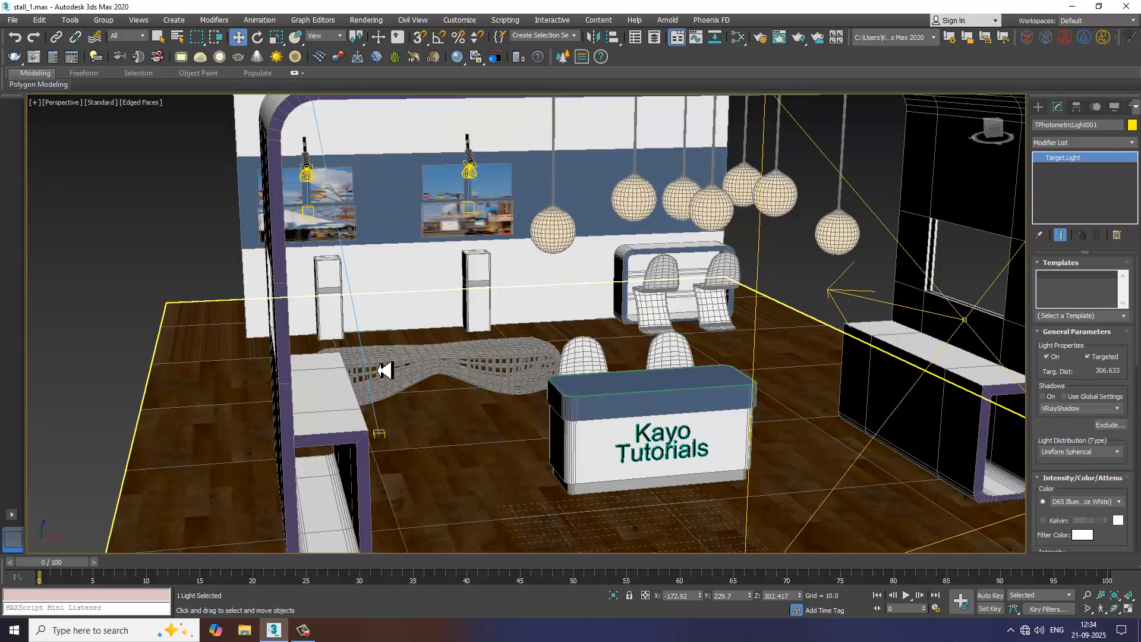
{"action": "left_click", "coordinate": [105, 116]}
{"action": "left_click", "coordinate": [101, 102]}
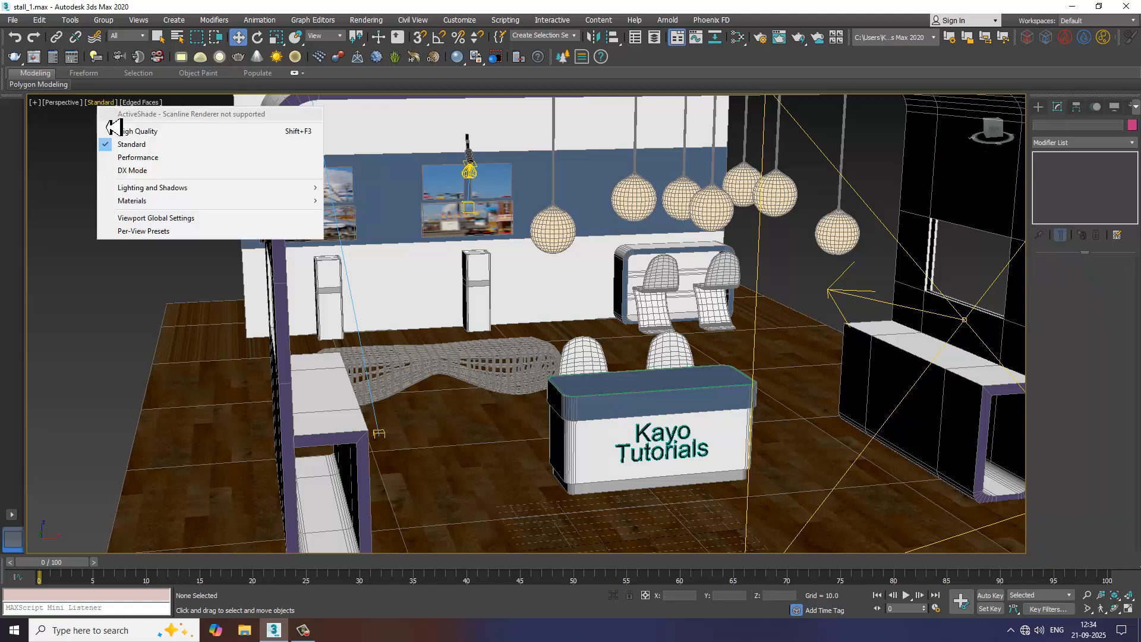
{"action": "left_click", "coordinate": [150, 143]}
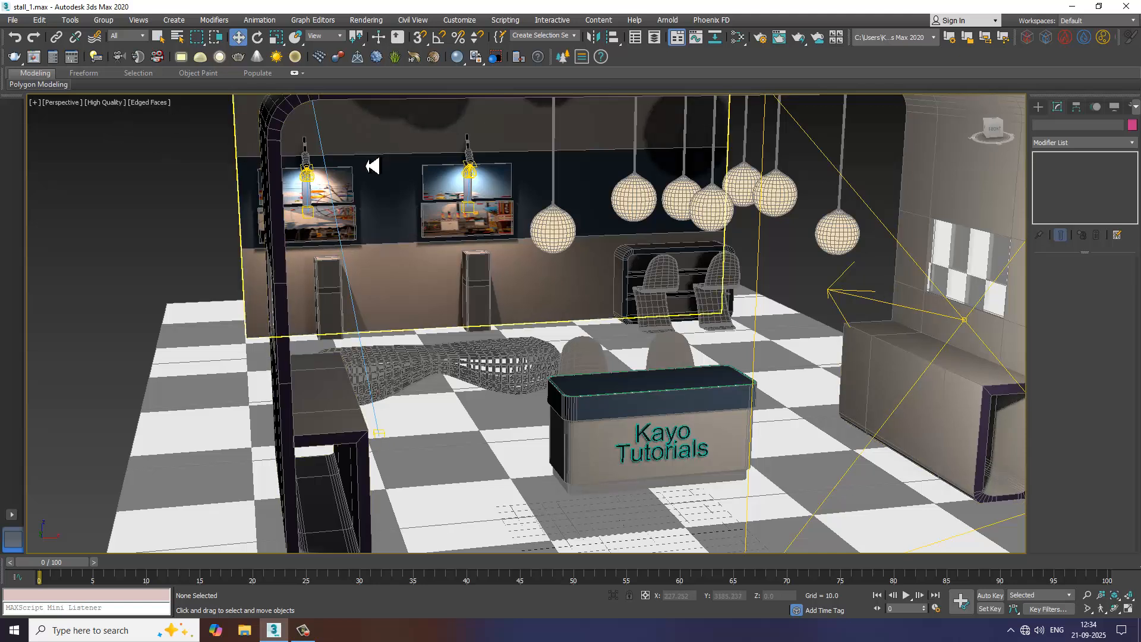
Step: Set the target light's distribution type to Uniform Diffuse and its colour preset to Halogen (Warm)
{"action": "scroll", "coordinate": [353, 180], "scroll_direction": "down", "scroll_amount": 5}
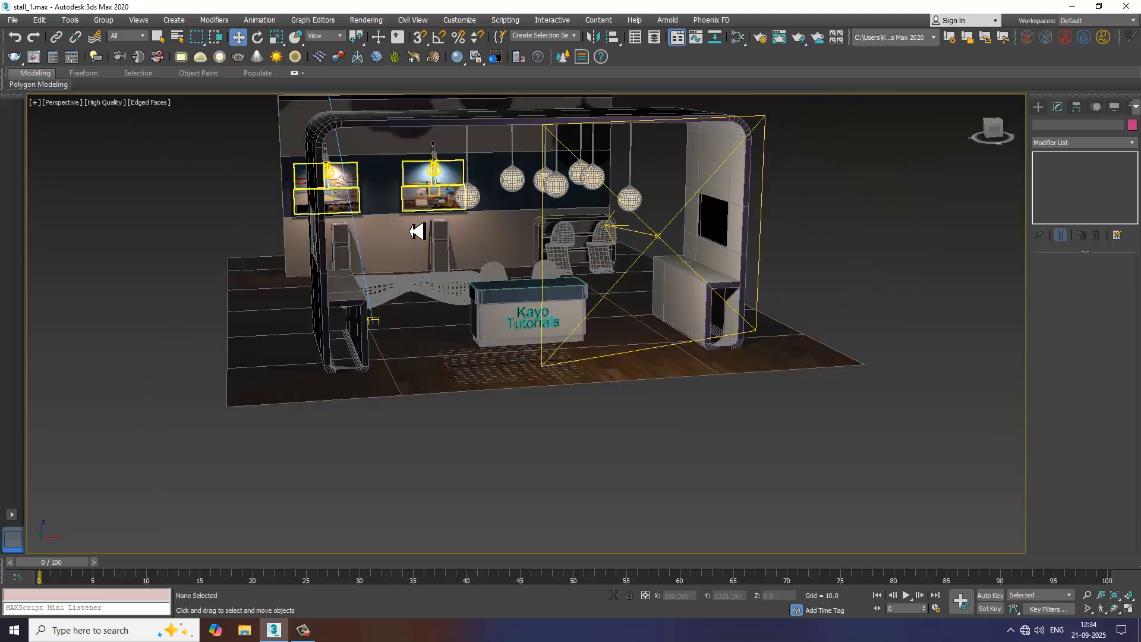
{"action": "middle_click_drag", "start_coordinate": [438, 237], "coordinate": [428, 198], "text": "alt"}
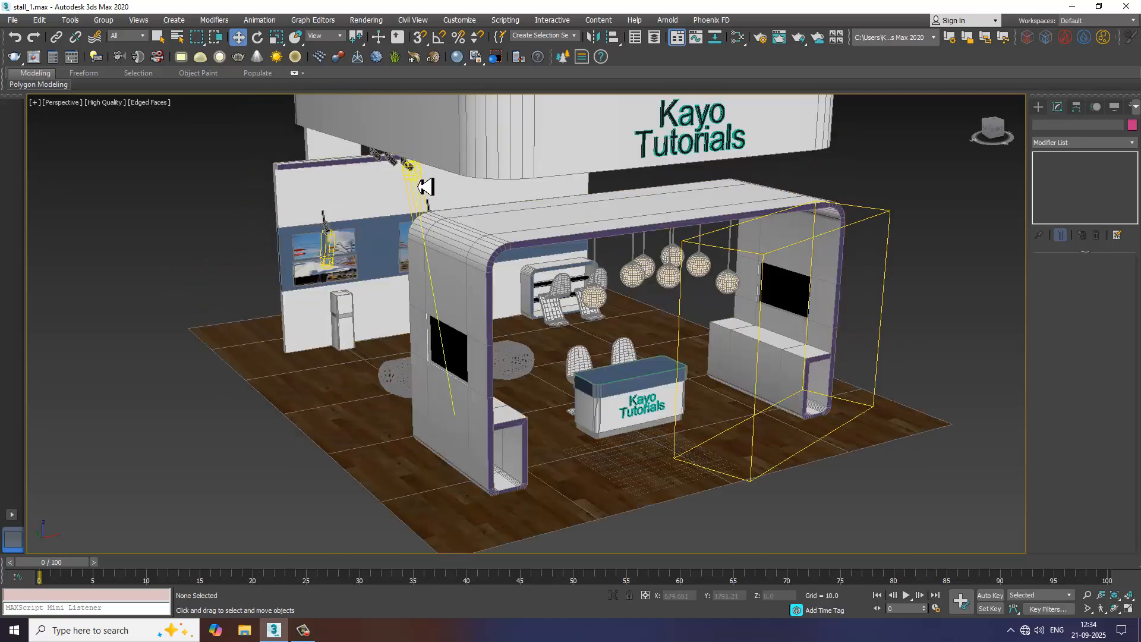
{"action": "left_click", "coordinate": [419, 184]}
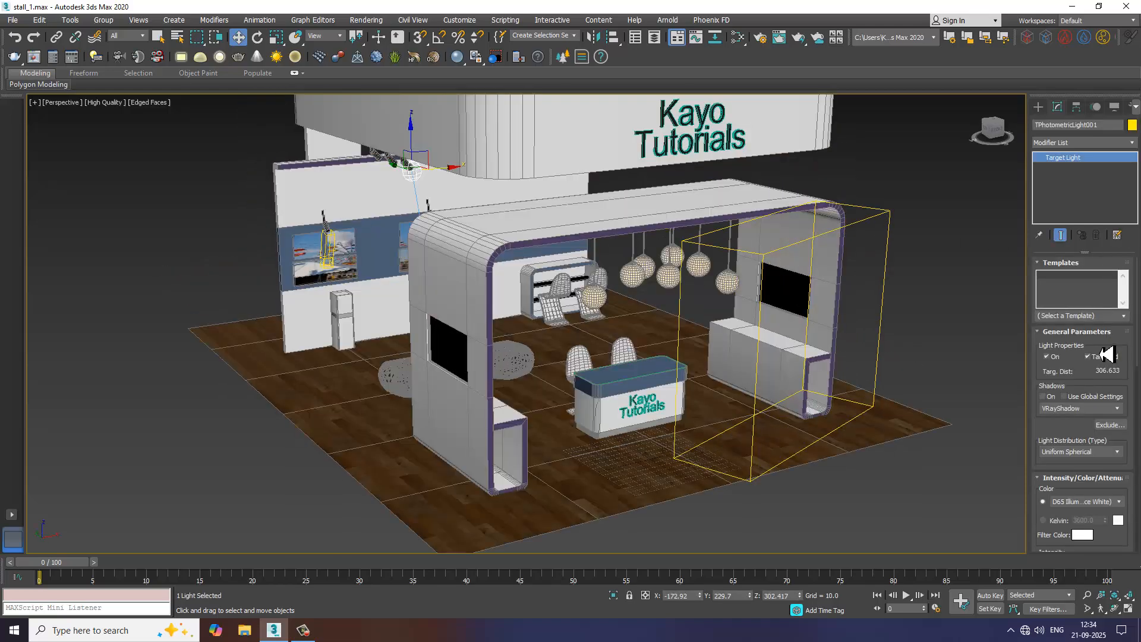
{"action": "left_click", "coordinate": [1079, 452]}
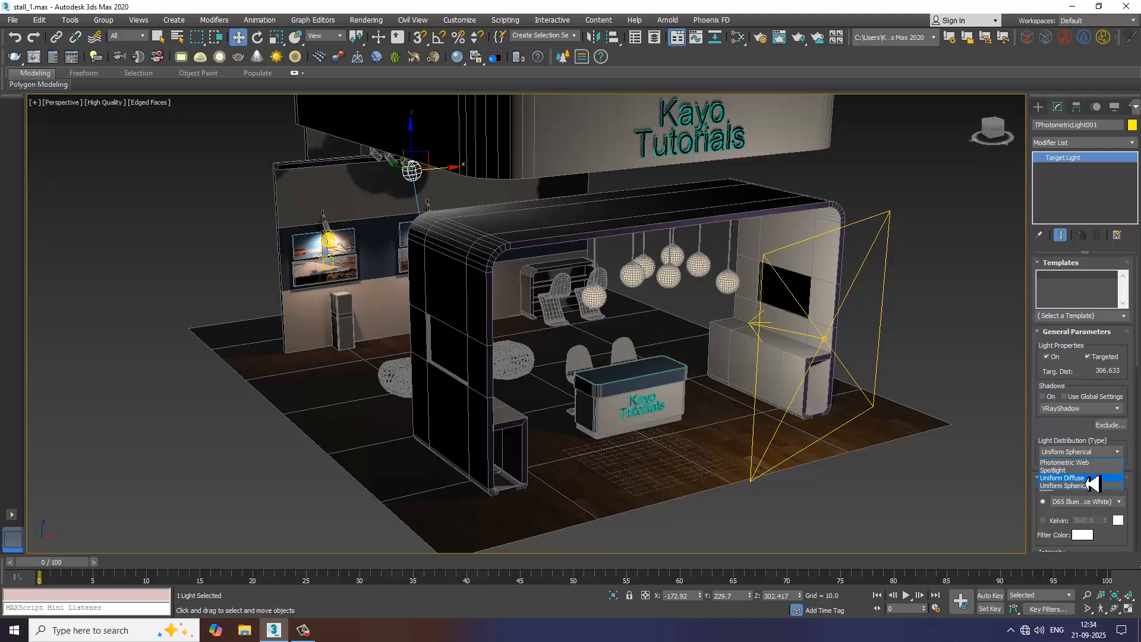
{"action": "left_click", "coordinate": [1091, 478]}
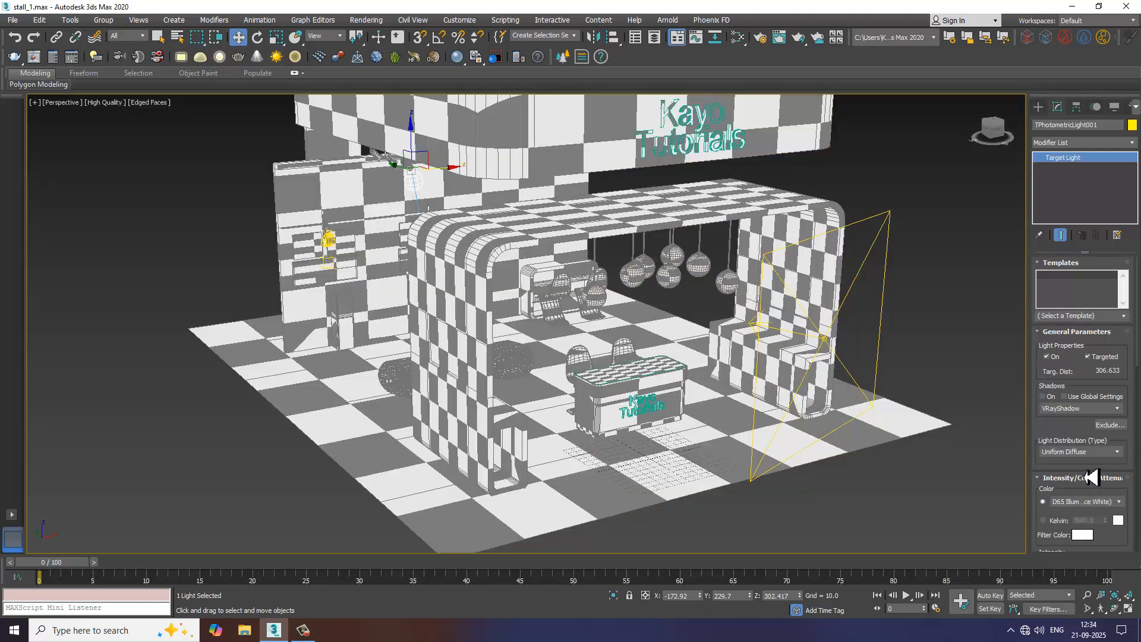
{"action": "left_click", "coordinate": [1089, 504]}
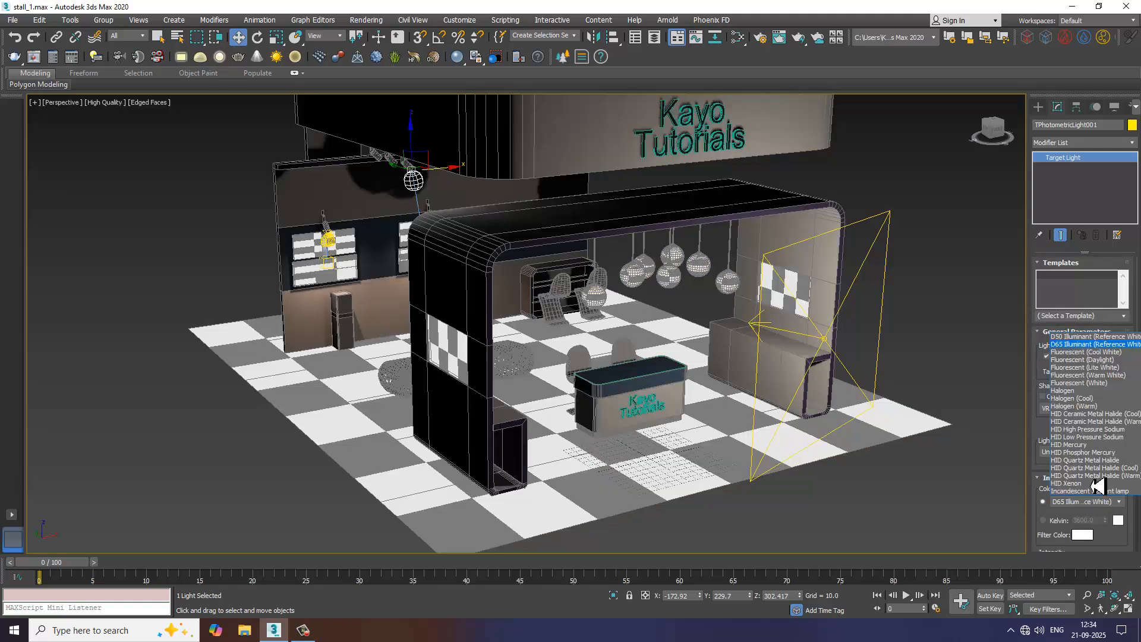
{"action": "left_click", "coordinate": [1075, 406]}
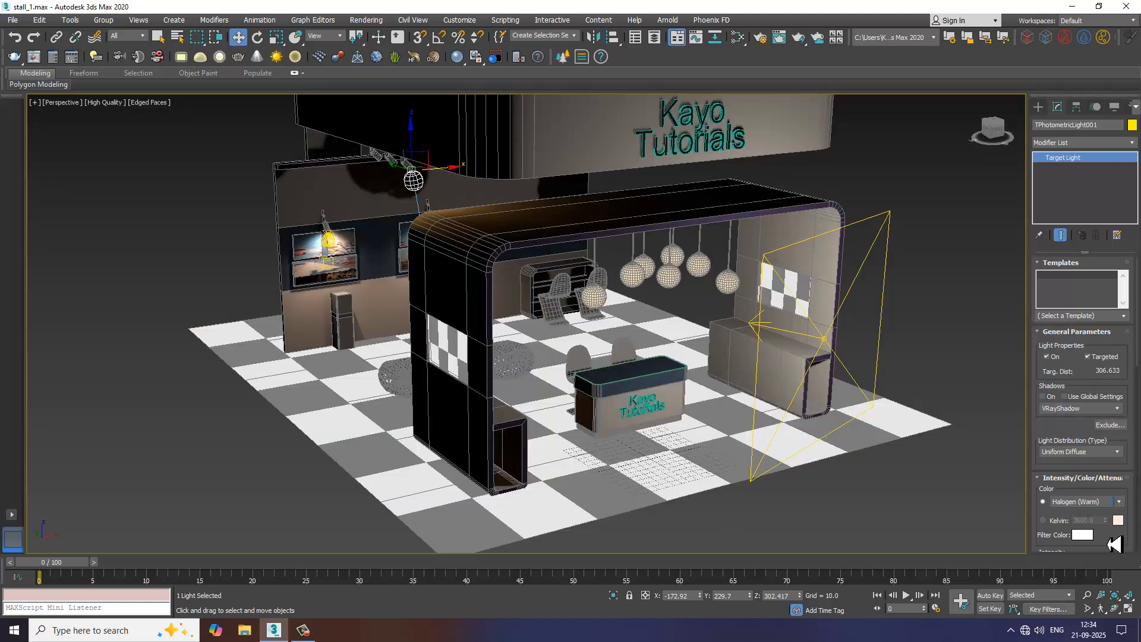
Step: Override the light's colour preset with a temperature of 2664 Kelvin and set its intensity to 1456 cd
{"action": "left_click", "coordinate": [1056, 522]}
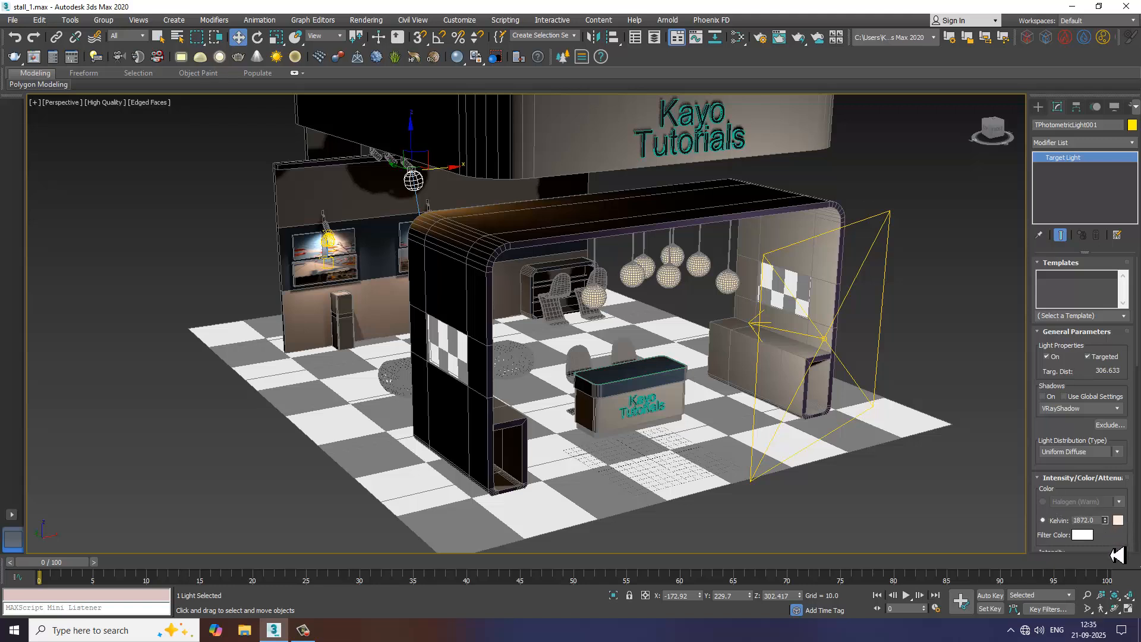
{"action": "left_click_drag", "start_coordinate": [1118, 543], "coordinate": [1109, 488]}
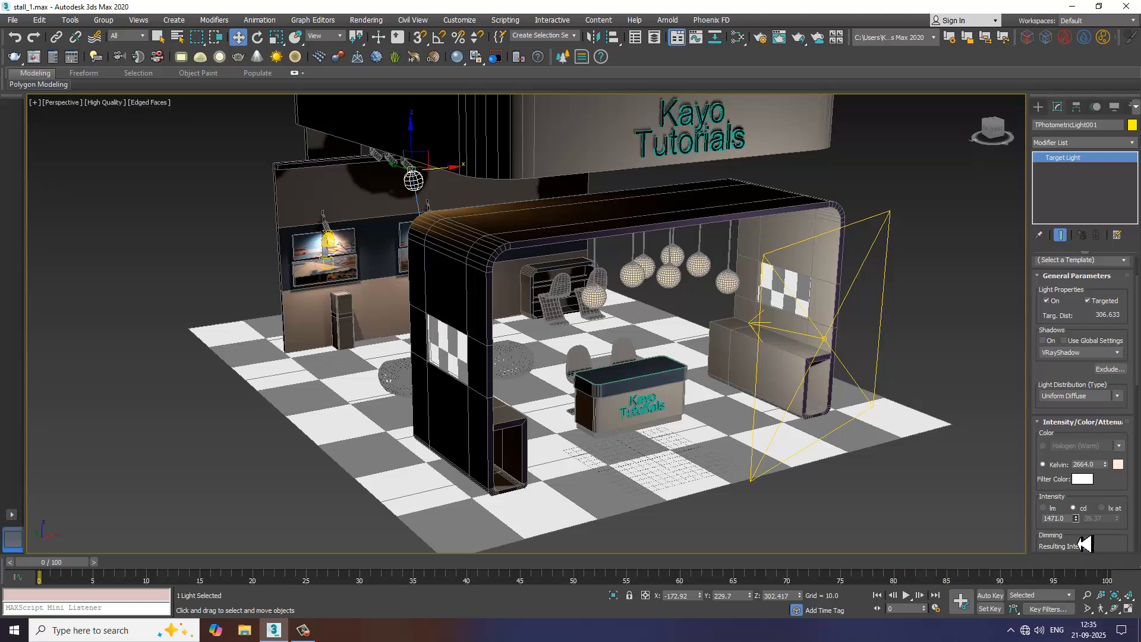
{"action": "left_click_drag", "start_coordinate": [1079, 543], "coordinate": [1100, 428]}
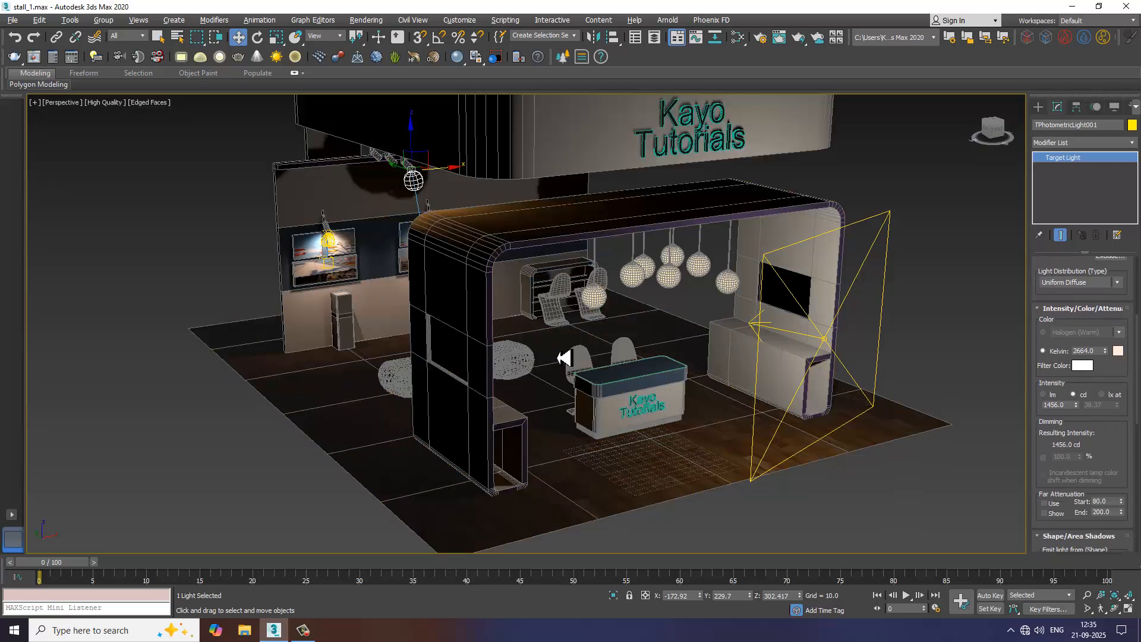
Step: Render a V-Ray test of the stall from the front perspective to check the lighting, and close the frame buffer
{"action": "middle_click_drag", "start_coordinate": [566, 359], "coordinate": [703, 414], "text": "alt"}
{"action": "scroll", "coordinate": [683, 382], "scroll_direction": "up", "scroll_amount": 5}
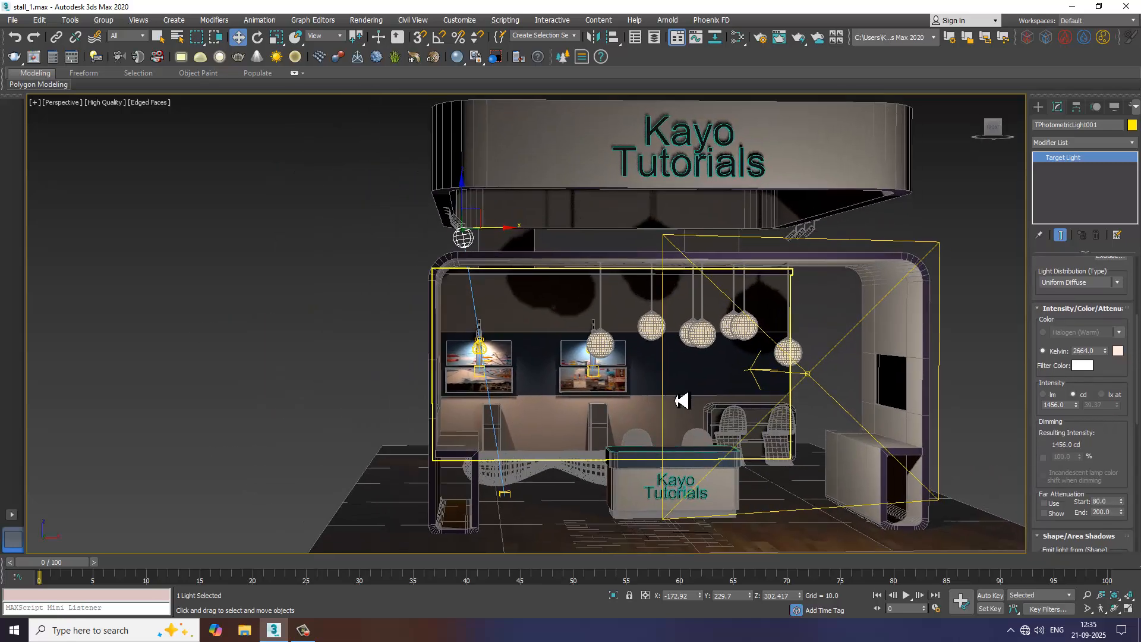
{"action": "scroll", "coordinate": [632, 367], "scroll_direction": "down", "scroll_amount": 5}
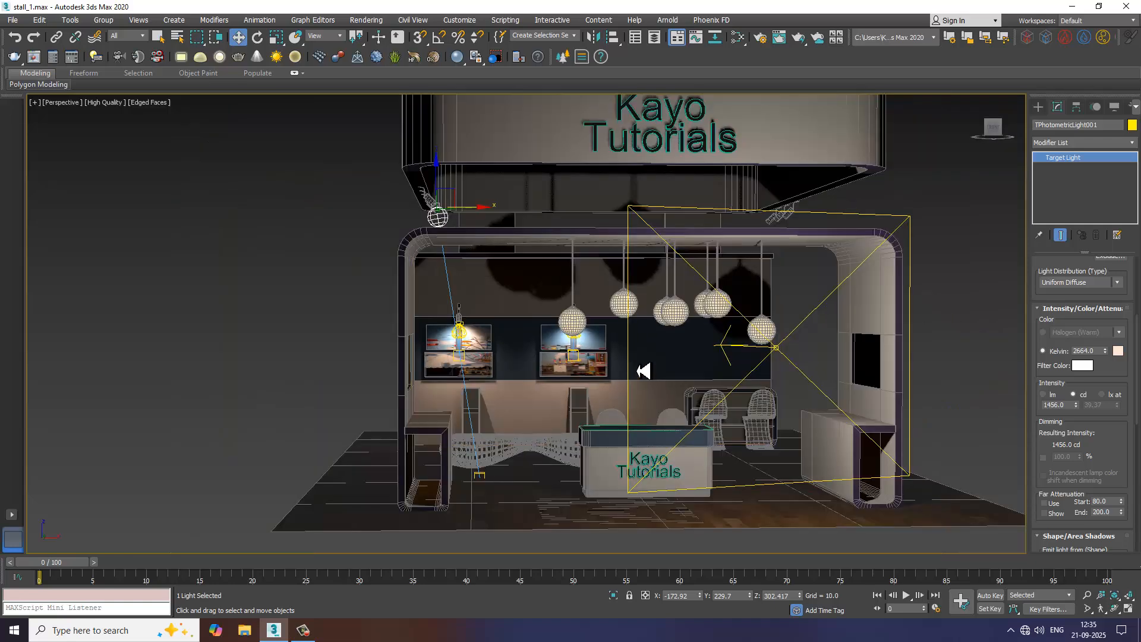
{"action": "mouse_move", "coordinate": [642, 369]}
{"action": "middle_mouse_down", "text": "alt"}
{"action": "mouse_move", "coordinate": [658, 376]}
{"action": "mouse_move", "coordinate": [658, 364]}
{"action": "middle_mouse_up", "text": "alt"}
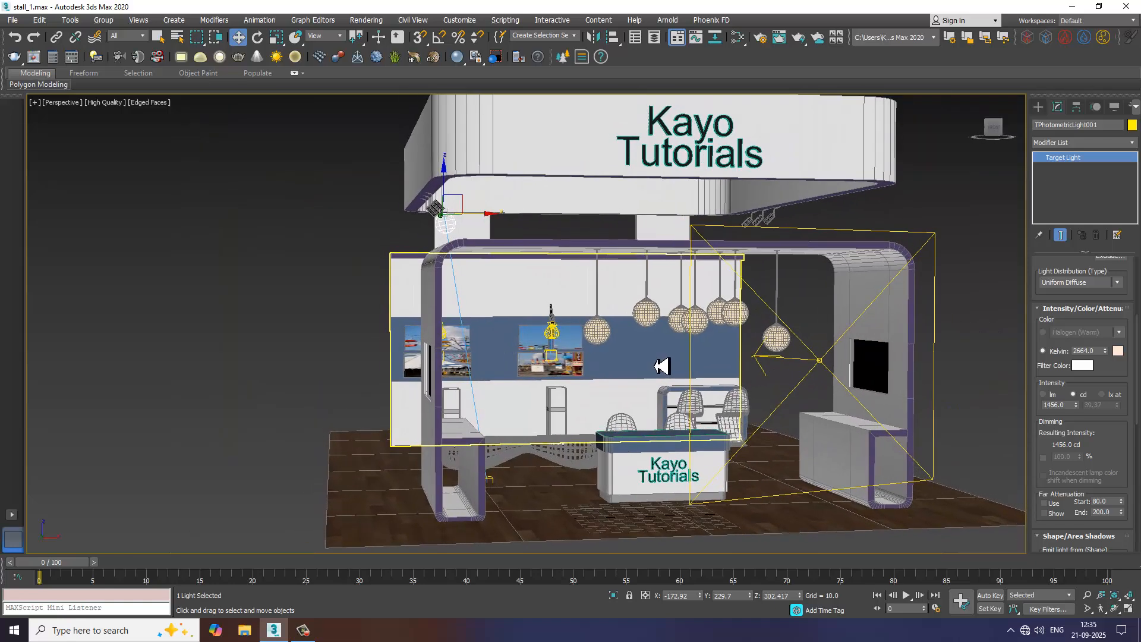
{"action": "left_click", "coordinate": [366, 20]}
{"action": "left_click", "coordinate": [390, 42]}
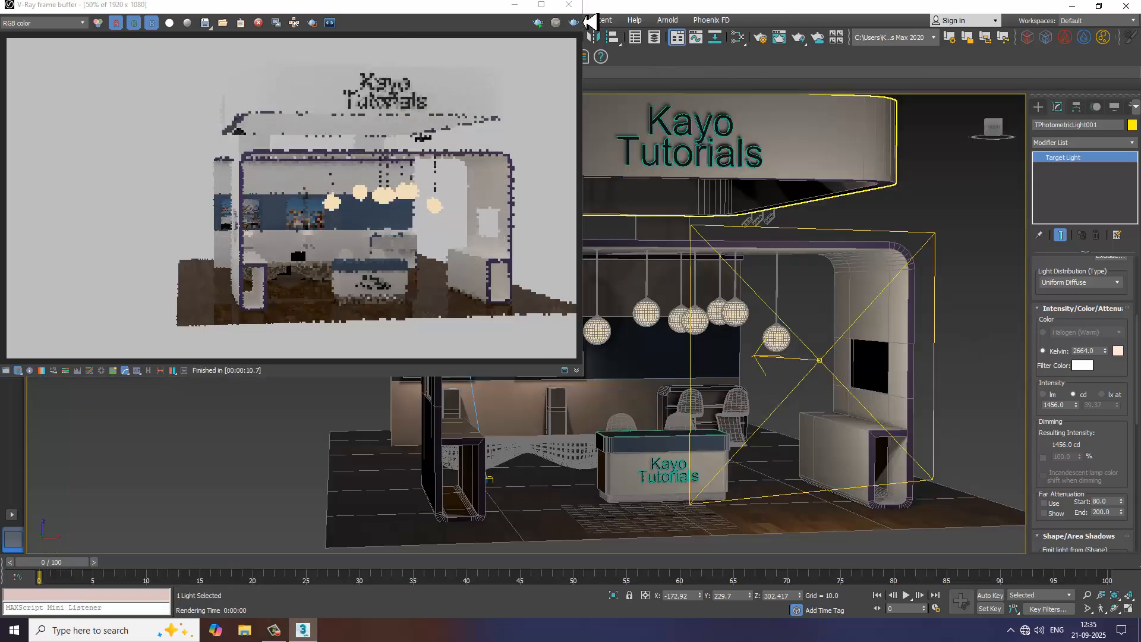
{"action": "left_click", "coordinate": [569, 5]}
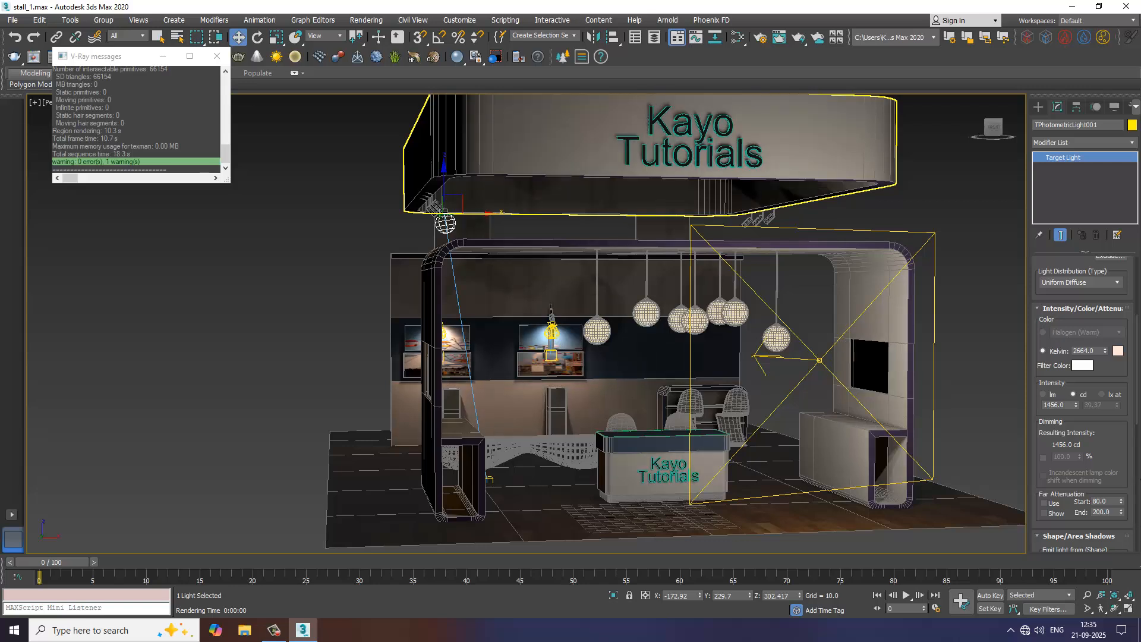
Step: Raise the photometric target light's intensity to 2406 cd
{"action": "scroll", "coordinate": [1125, 439], "scroll_direction": "down", "scroll_amount": 1}
{"action": "left_click_drag", "start_coordinate": [1127, 446], "coordinate": [1128, 445]}
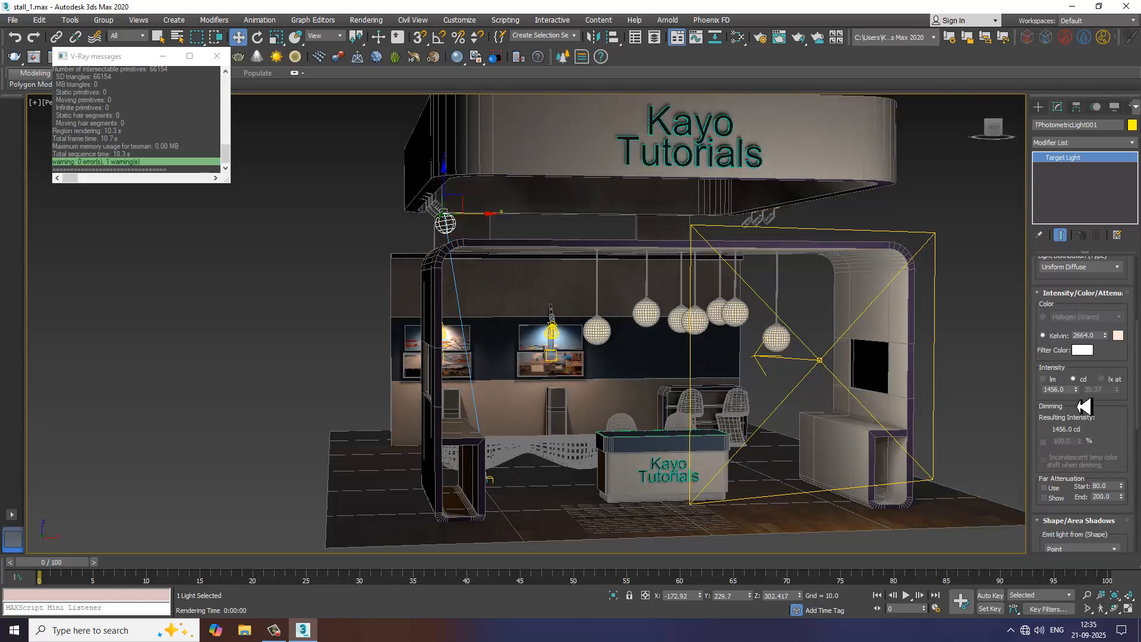
{"action": "left_click_drag", "start_coordinate": [1083, 395], "coordinate": [1079, 258]}
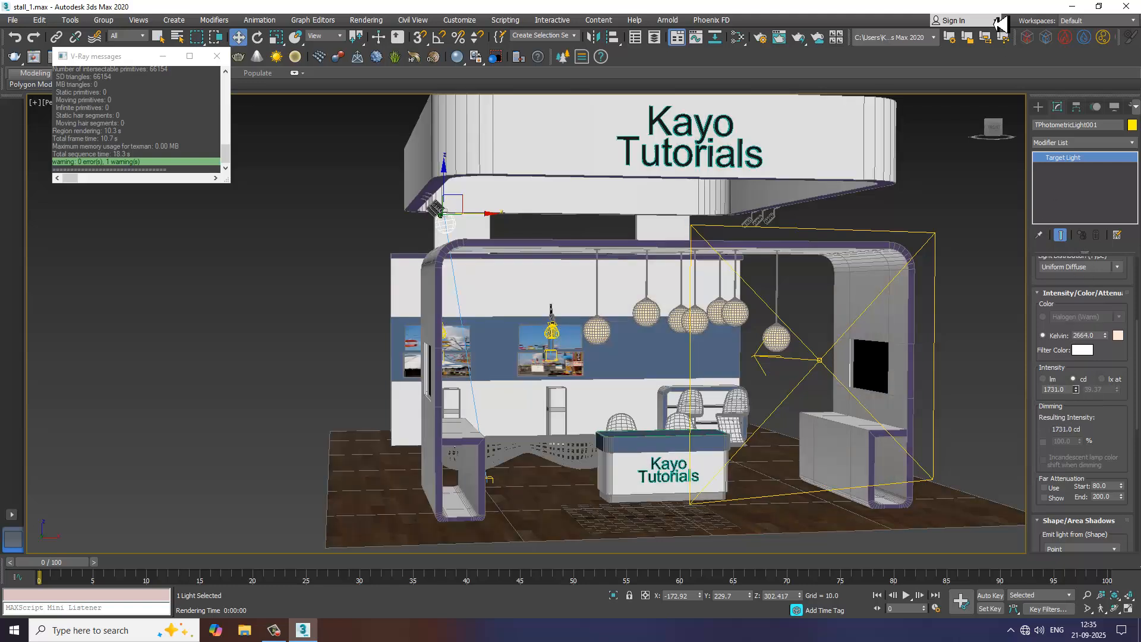
Step: Render a V-Ray test of the stall's front view with the 2406 cd light and close the frame buffer
{"action": "left_click", "coordinate": [381, 21]}
{"action": "left_click", "coordinate": [394, 41]}
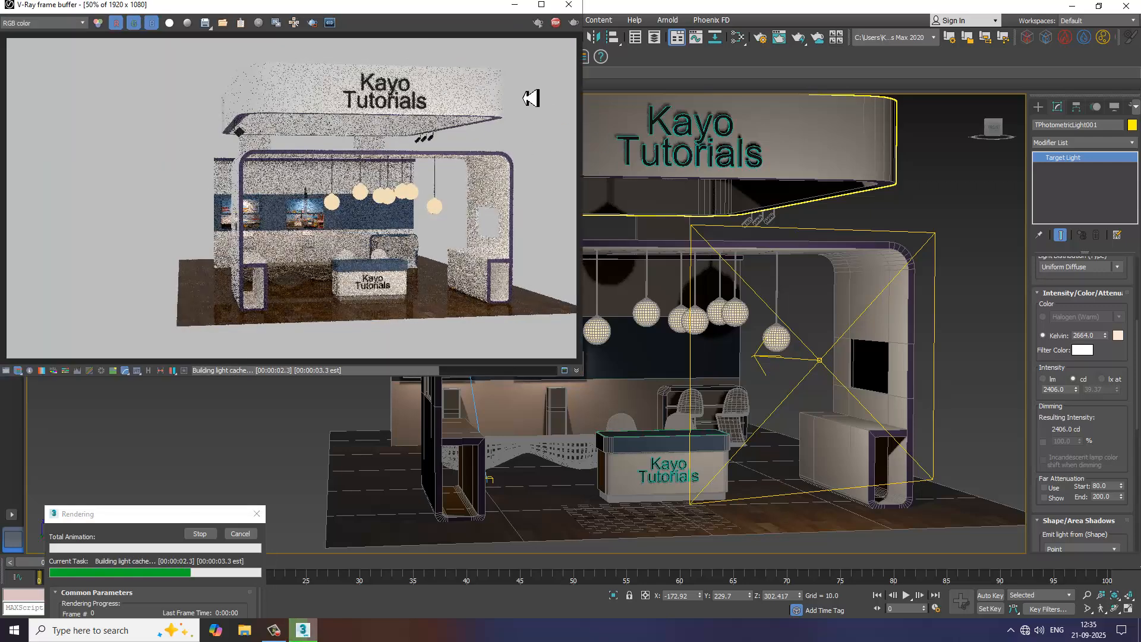
{"action": "left_click", "coordinate": [568, 5]}
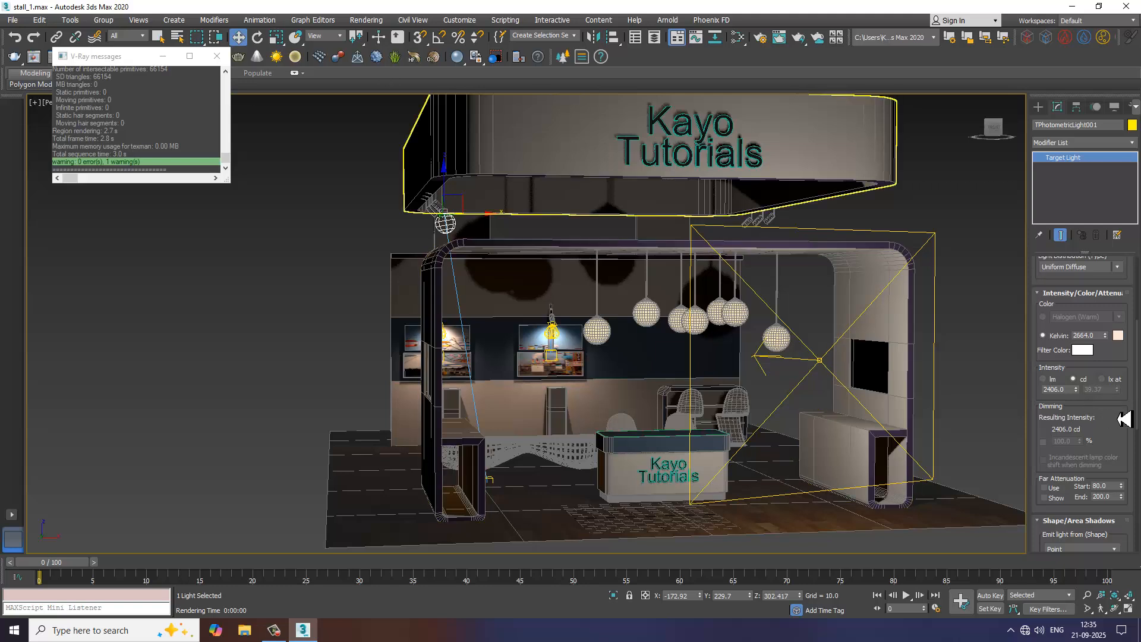
Step: Darken the environment background colour from light grey to a medium dark grey
{"action": "scroll", "coordinate": [1124, 419], "scroll_direction": "down", "scroll_amount": 2}
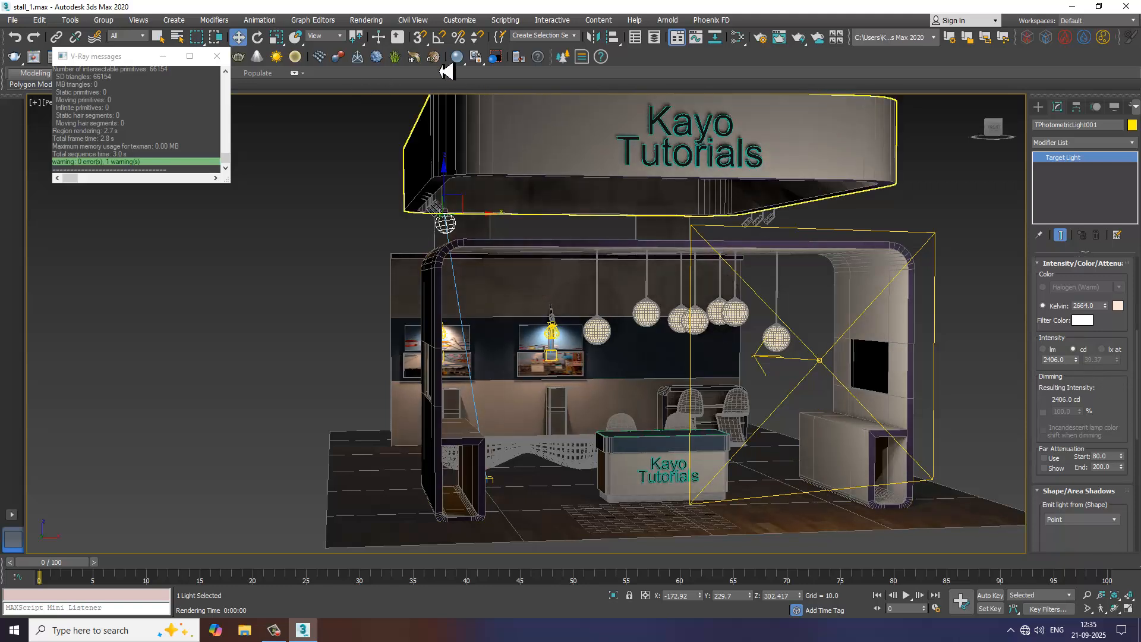
{"action": "left_click", "coordinate": [367, 20]}
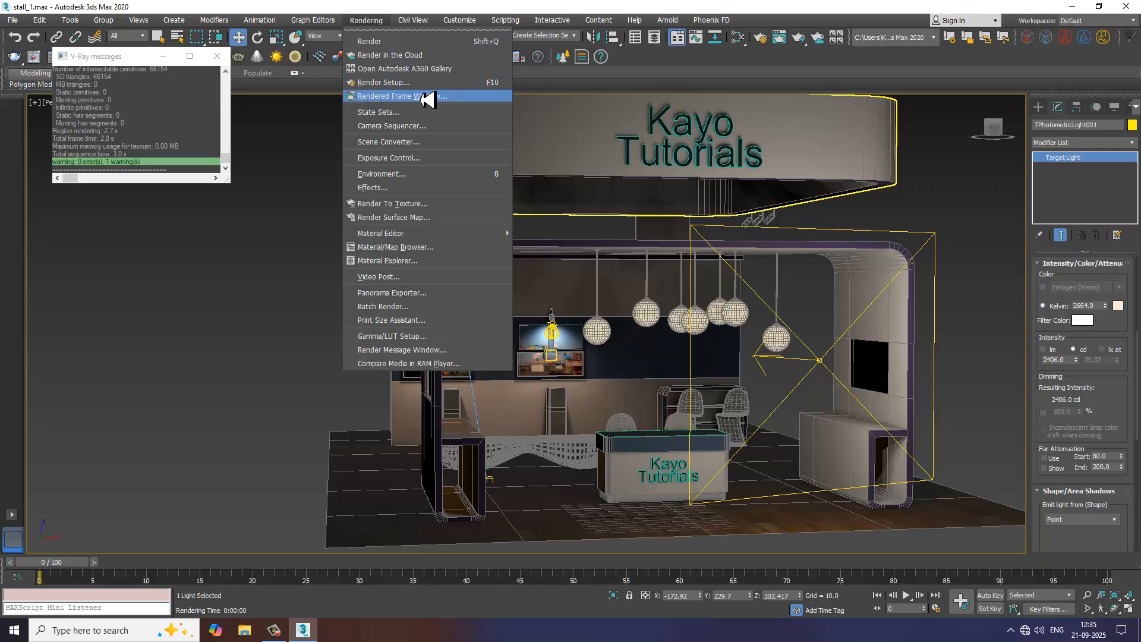
{"action": "left_click", "coordinate": [411, 82]}
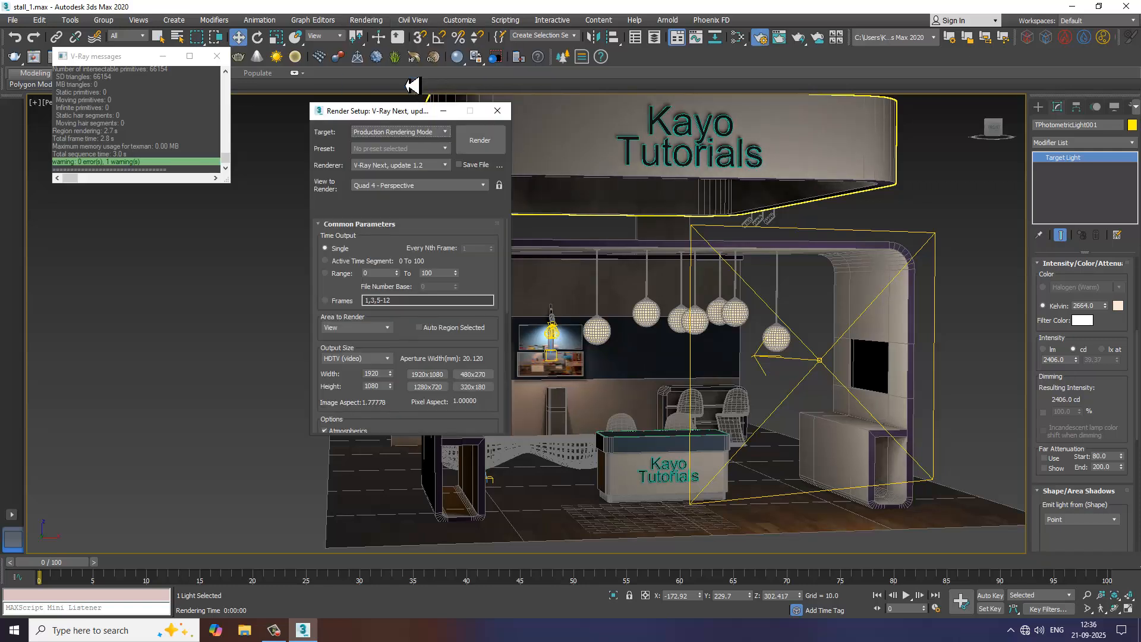
{"action": "left_click", "coordinate": [366, 20]}
{"action": "left_click", "coordinate": [419, 178]}
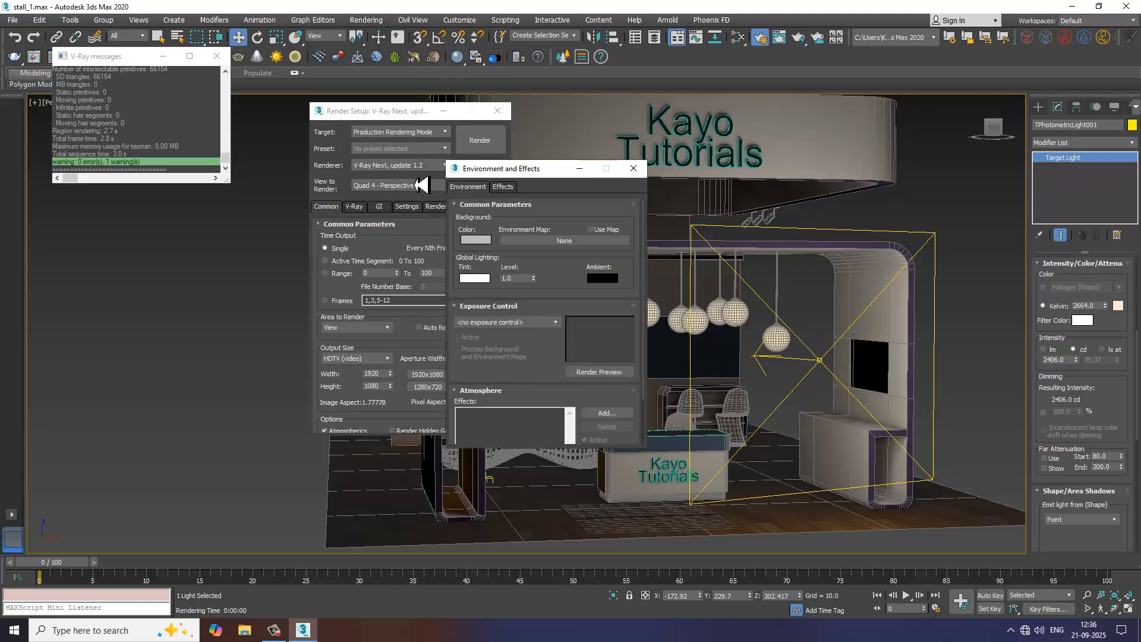
{"action": "left_click", "coordinate": [475, 240]}
{"action": "left_click_drag", "start_coordinate": [355, 149], "coordinate": [362, 90]}
{"action": "left_click", "coordinate": [440, 182]}
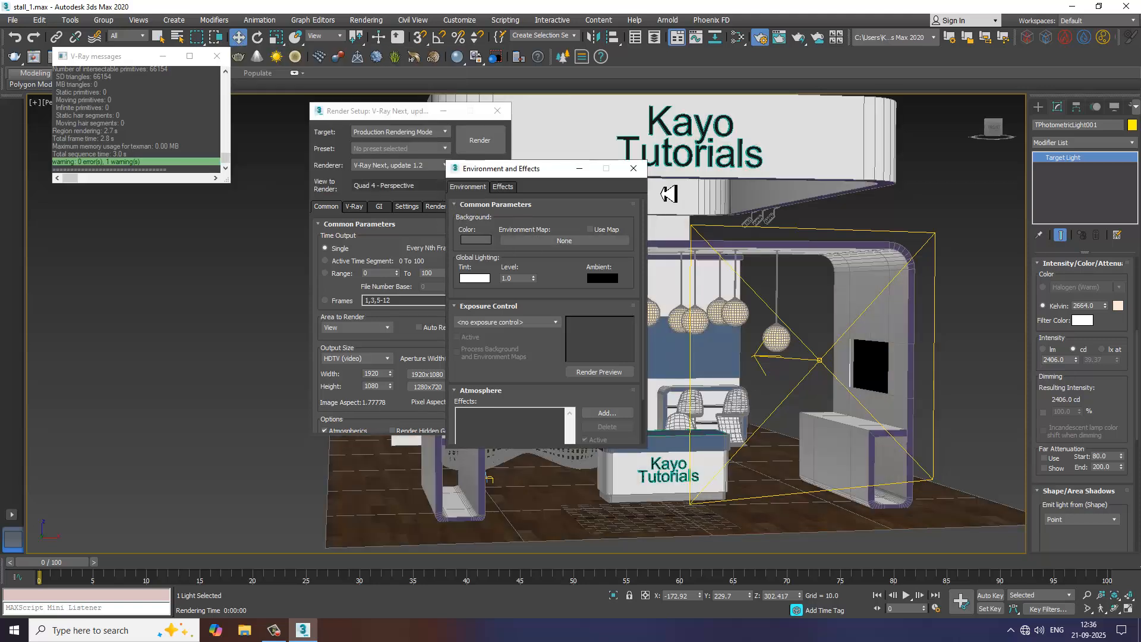
Step: Render the stall against the darker background, and close the frame buffer, environment settings and render setup
{"action": "left_click", "coordinate": [378, 24]}
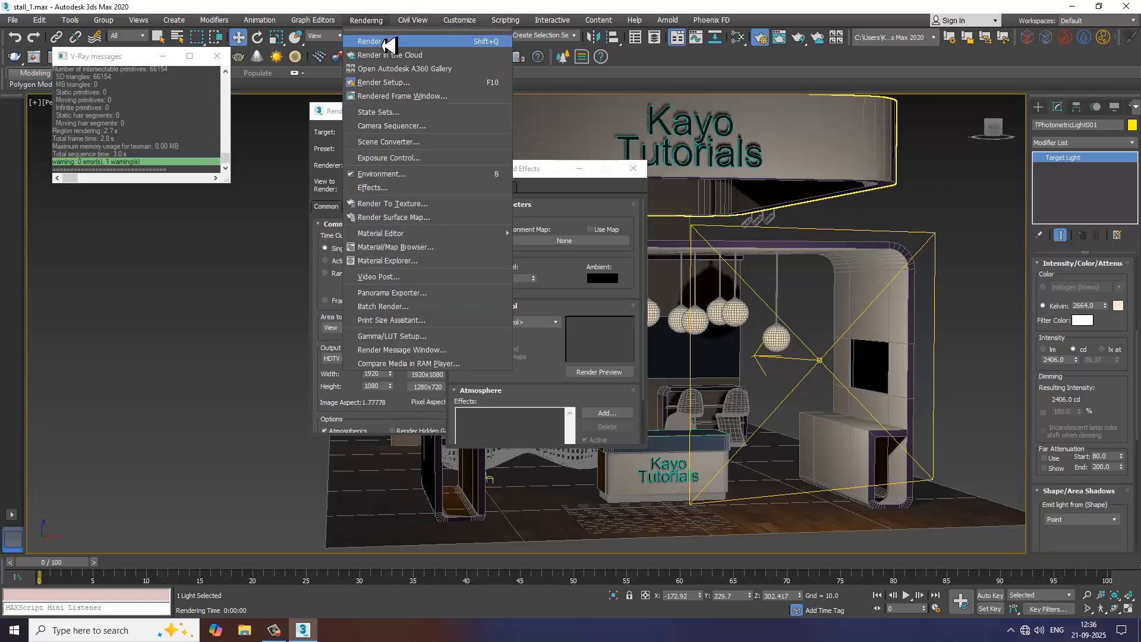
{"action": "left_click", "coordinate": [380, 37]}
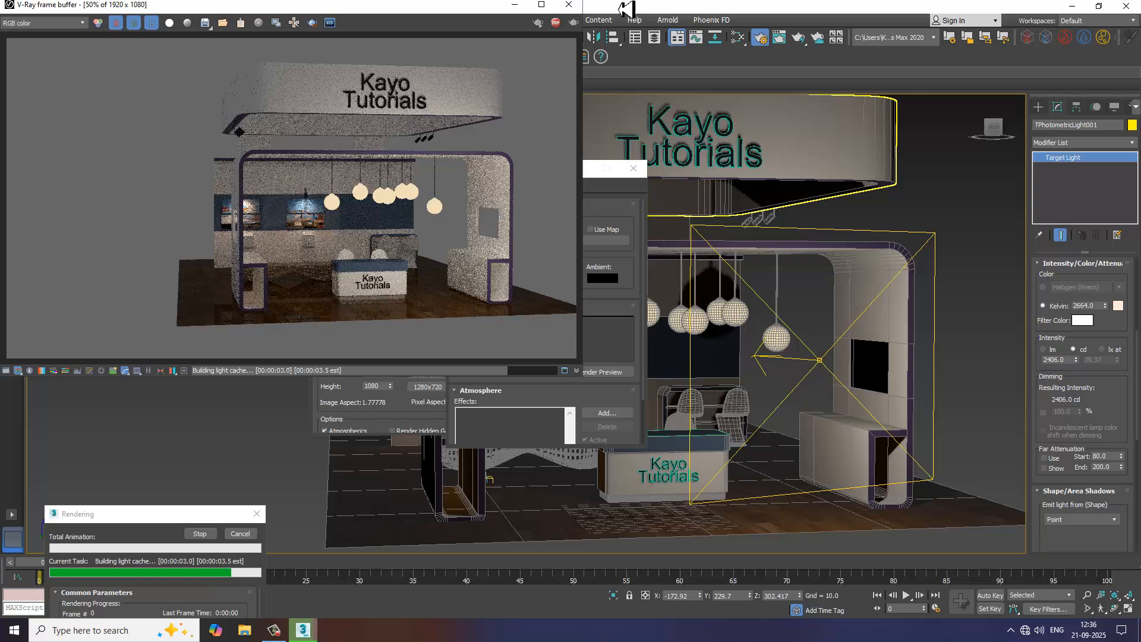
{"action": "left_click", "coordinate": [569, 4]}
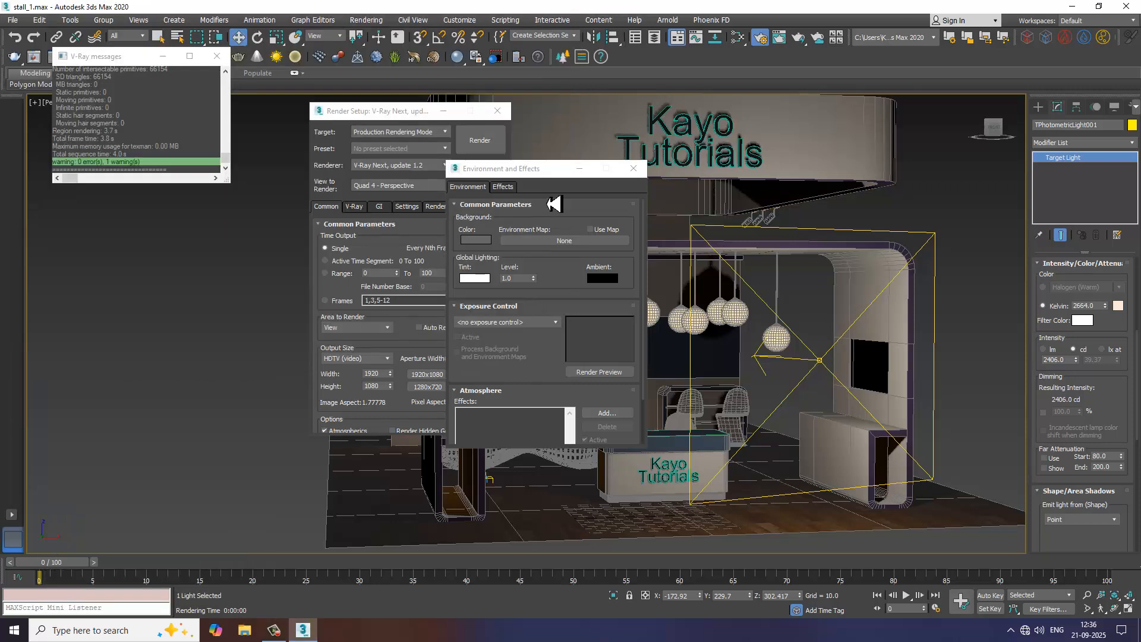
{"action": "left_click", "coordinate": [634, 168]}
{"action": "left_click", "coordinate": [500, 113]}
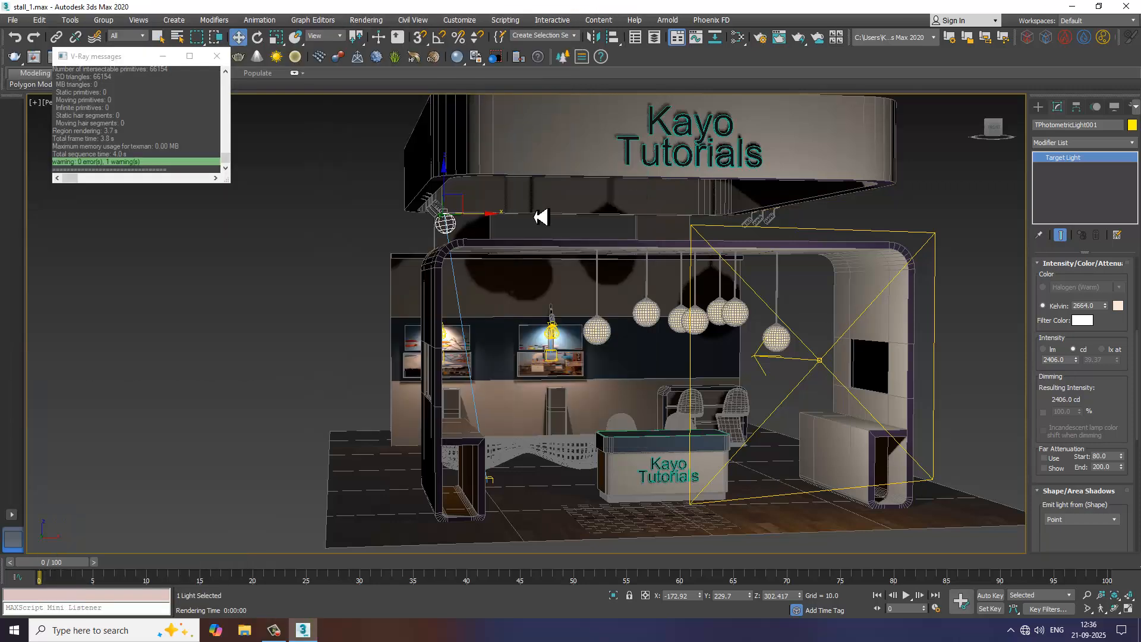
Step: Increase the photometric target light's intensity to 2606 cd
{"action": "middle_click_drag", "start_coordinate": [522, 313], "coordinate": [497, 251], "text": "alt"}
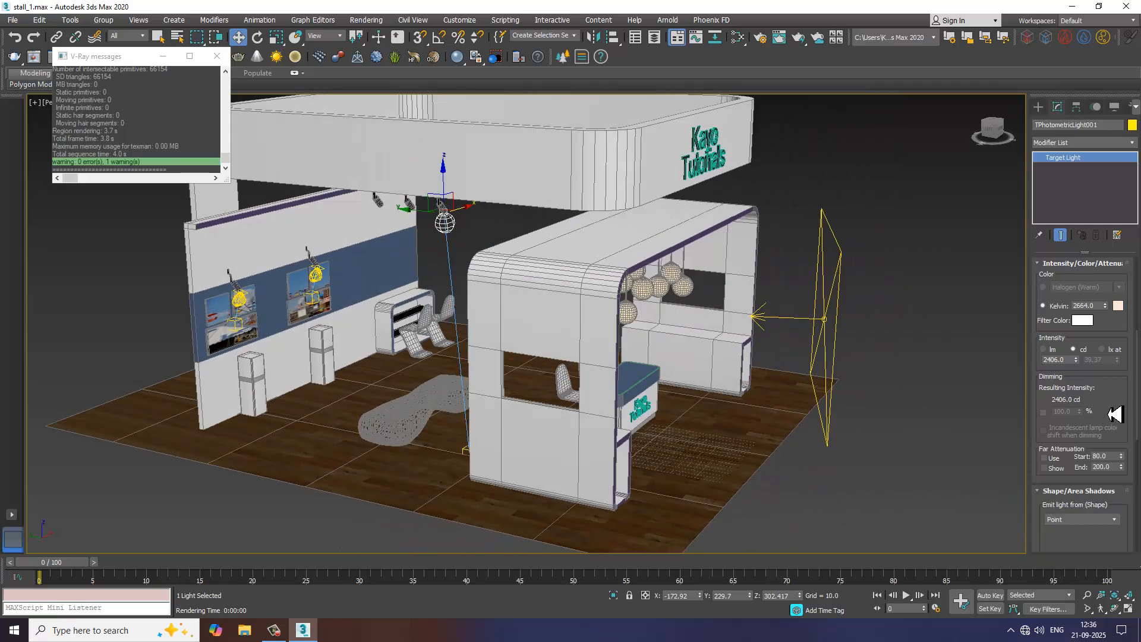
{"action": "left_click_drag", "start_coordinate": [1114, 414], "coordinate": [1113, 400]}
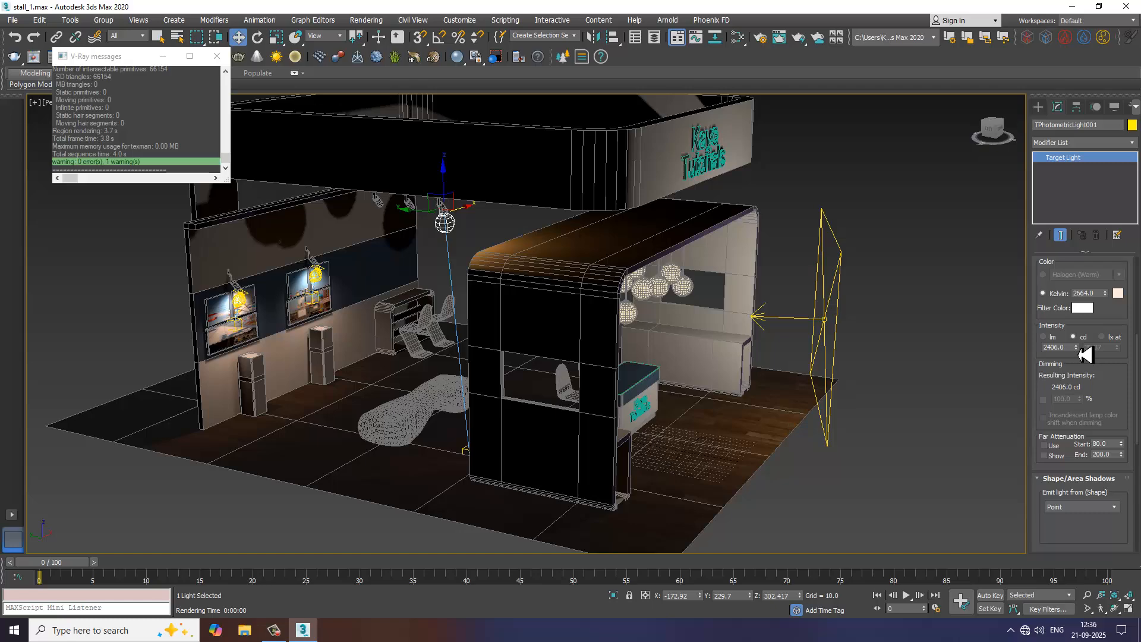
{"action": "left_click_drag", "start_coordinate": [1081, 346], "coordinate": [1078, 323]}
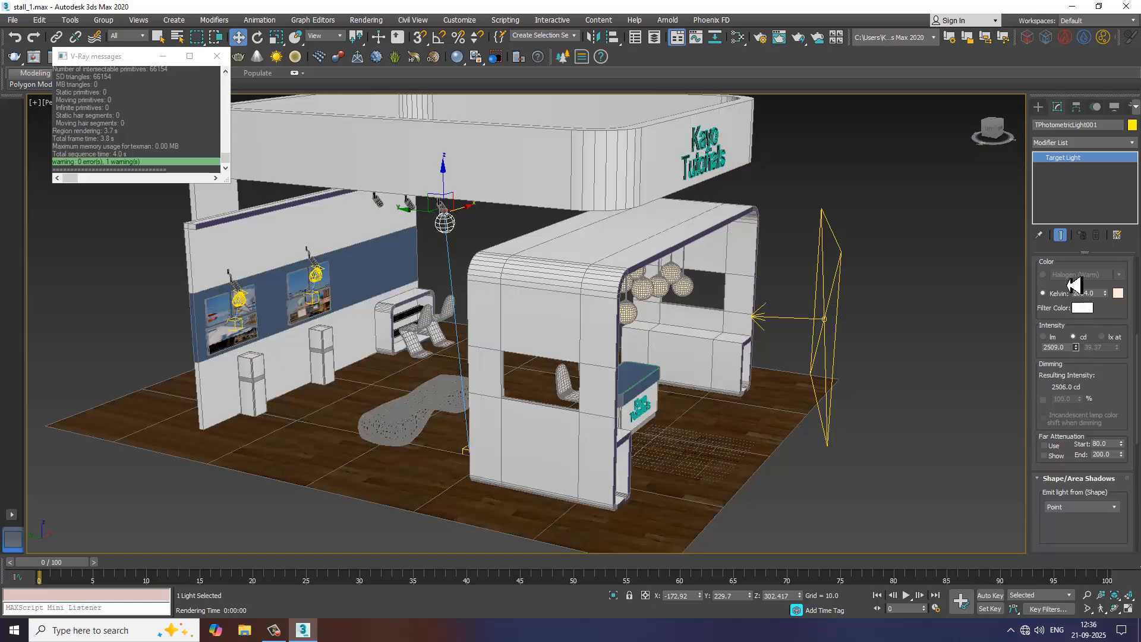
{"action": "left_click_drag", "start_coordinate": [1070, 262], "coordinate": [1070, 234]}
Step: Render a V-Ray test of the whole stall from an angled front perspective and close the frame buffer
{"action": "middle_click_drag", "start_coordinate": [620, 356], "coordinate": [577, 367], "text": "alt"}
{"action": "scroll", "coordinate": [578, 366], "scroll_direction": "up", "scroll_amount": 4}
{"action": "scroll", "coordinate": [578, 367], "scroll_direction": "down", "scroll_amount": 2}
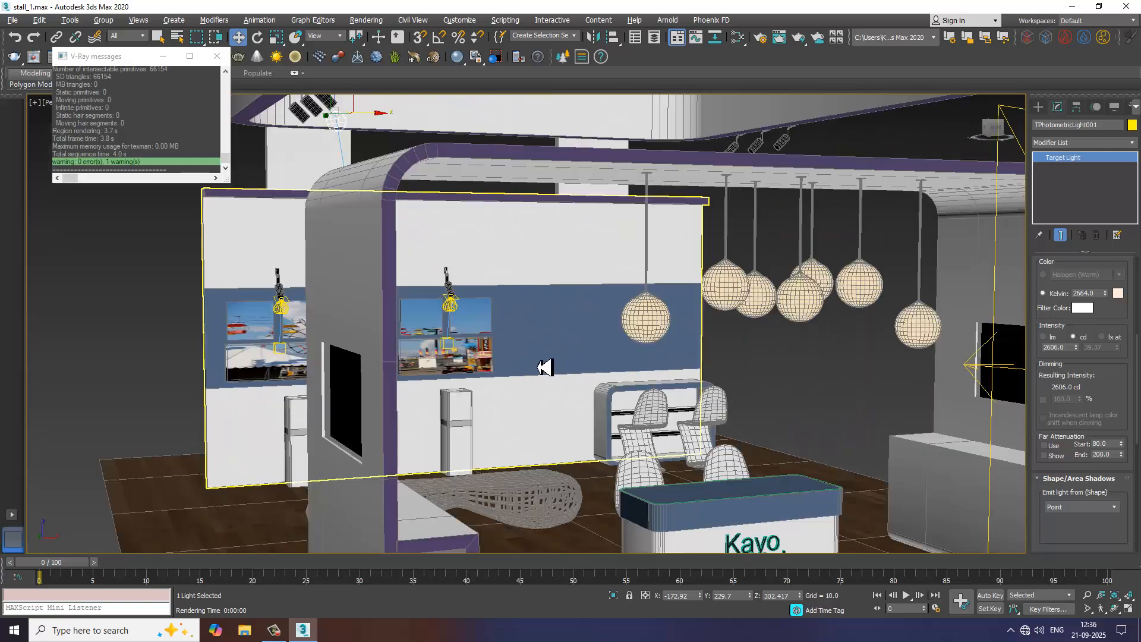
{"action": "scroll", "coordinate": [547, 367], "scroll_direction": "down", "scroll_amount": 2}
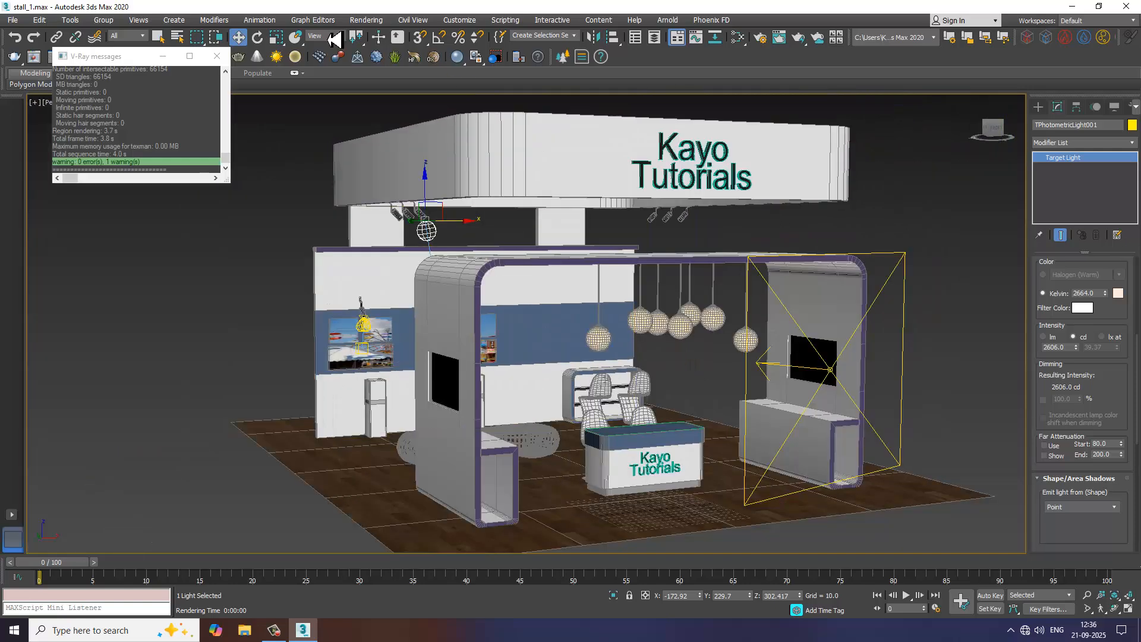
{"action": "left_click", "coordinate": [366, 19]}
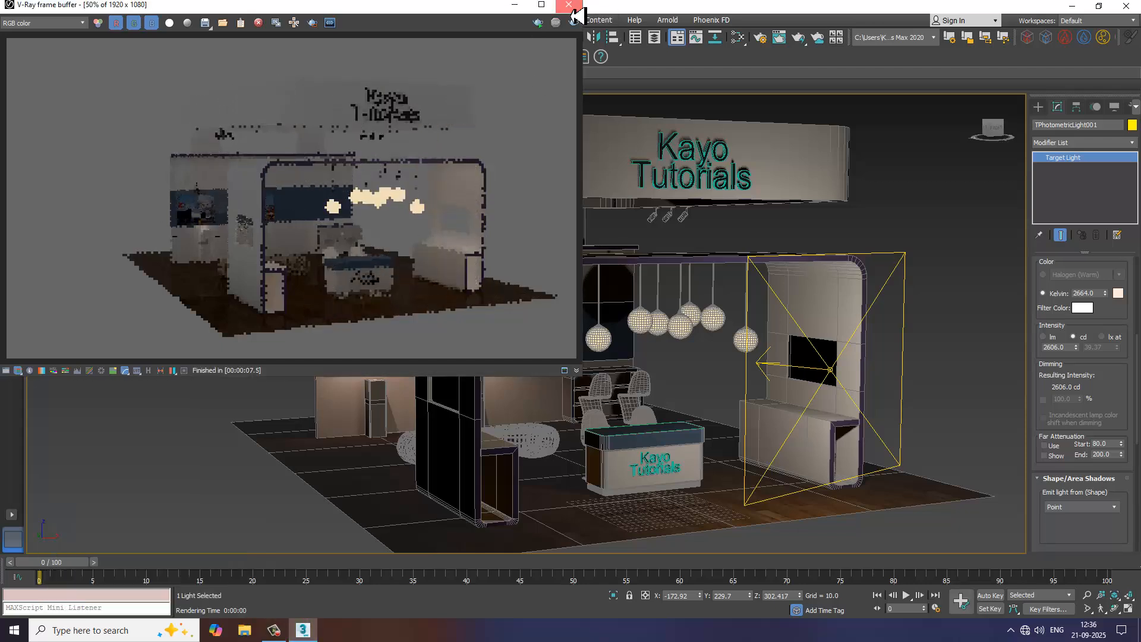
{"action": "left_click", "coordinate": [573, 7]}
Step: Clone the photometric light together with its target once, placing the duplicate below the middle ceiling spotlight
{"action": "middle_click_drag", "start_coordinate": [524, 249], "coordinate": [558, 271], "text": "alt"}
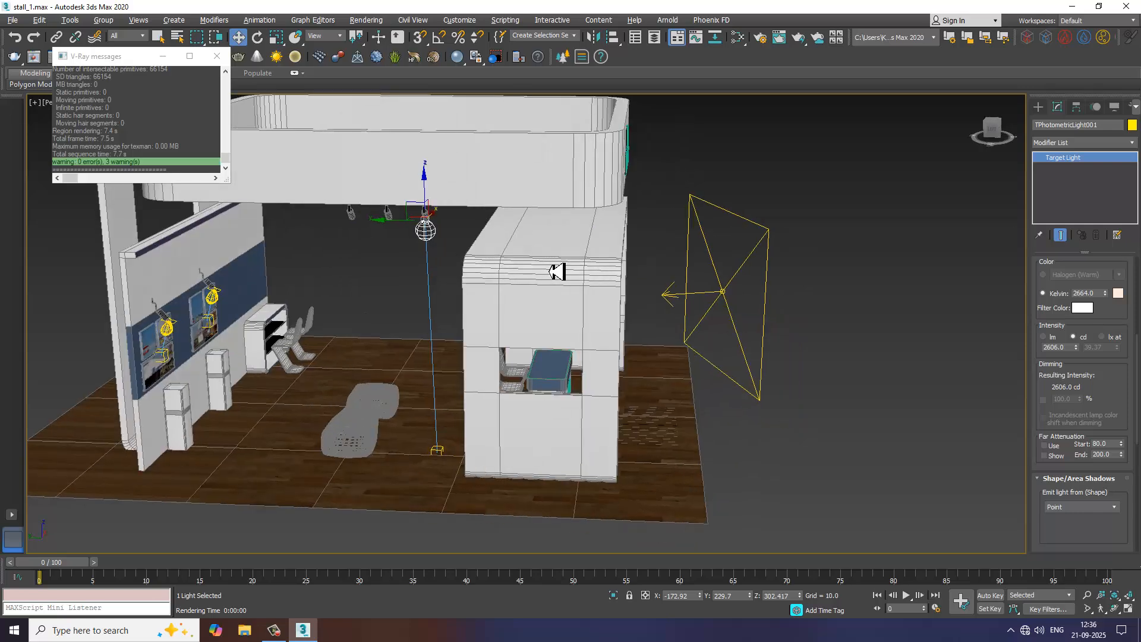
{"action": "mouse_move", "coordinate": [443, 458]}
{"action": "middle_mouse_down", "text": "alt"}
{"action": "mouse_move", "coordinate": [485, 408]}
{"action": "mouse_move", "coordinate": [489, 349]}
{"action": "middle_mouse_up", "text": "alt"}
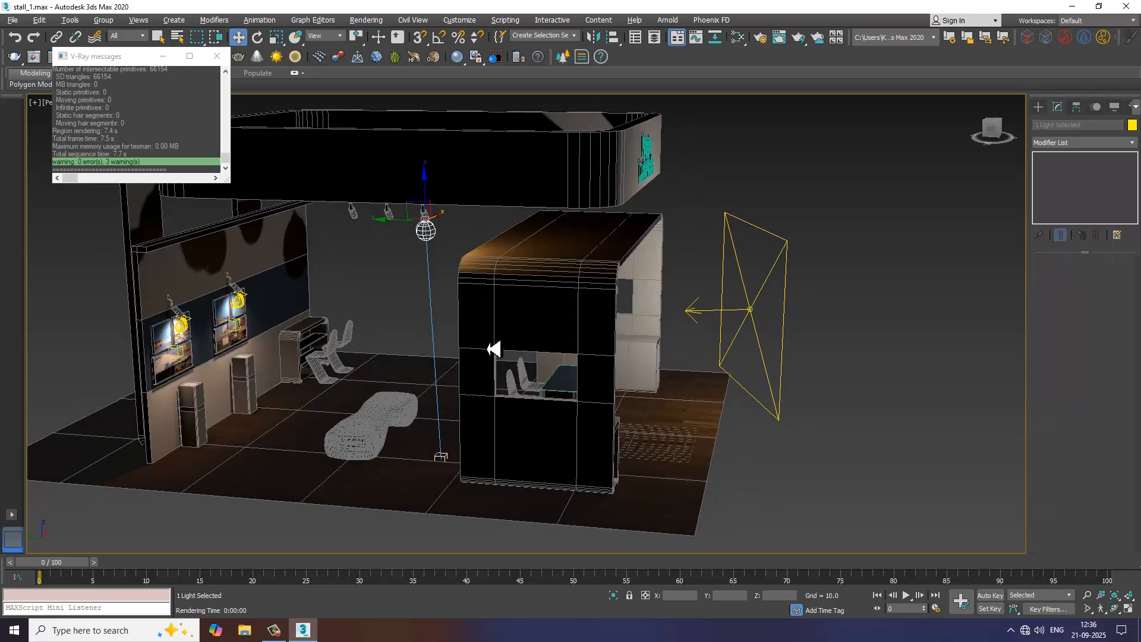
{"action": "scroll", "coordinate": [428, 257], "scroll_direction": "up", "scroll_amount": 5}
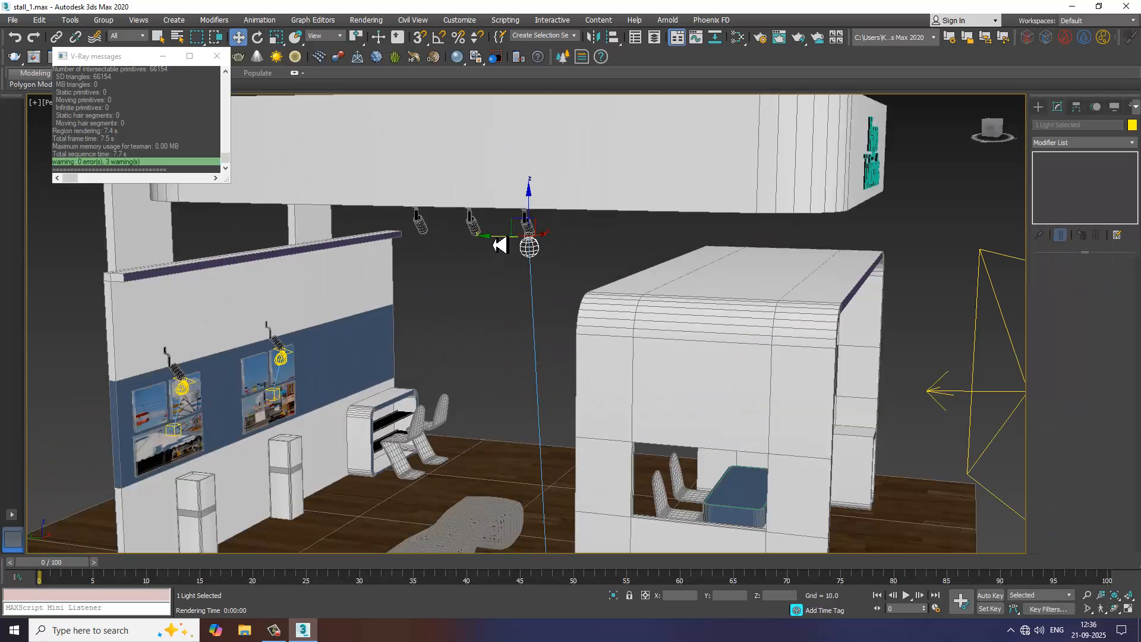
{"action": "left_click_drag", "start_coordinate": [496, 245], "coordinate": [442, 235], "text": "shift"}
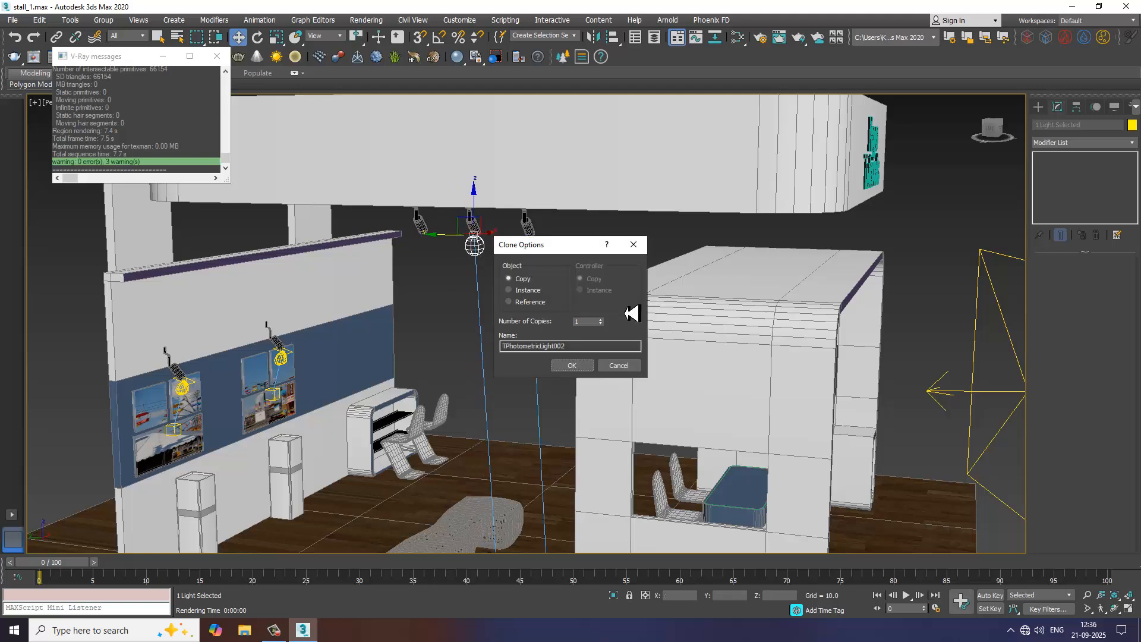
{"action": "left_click", "coordinate": [572, 366]}
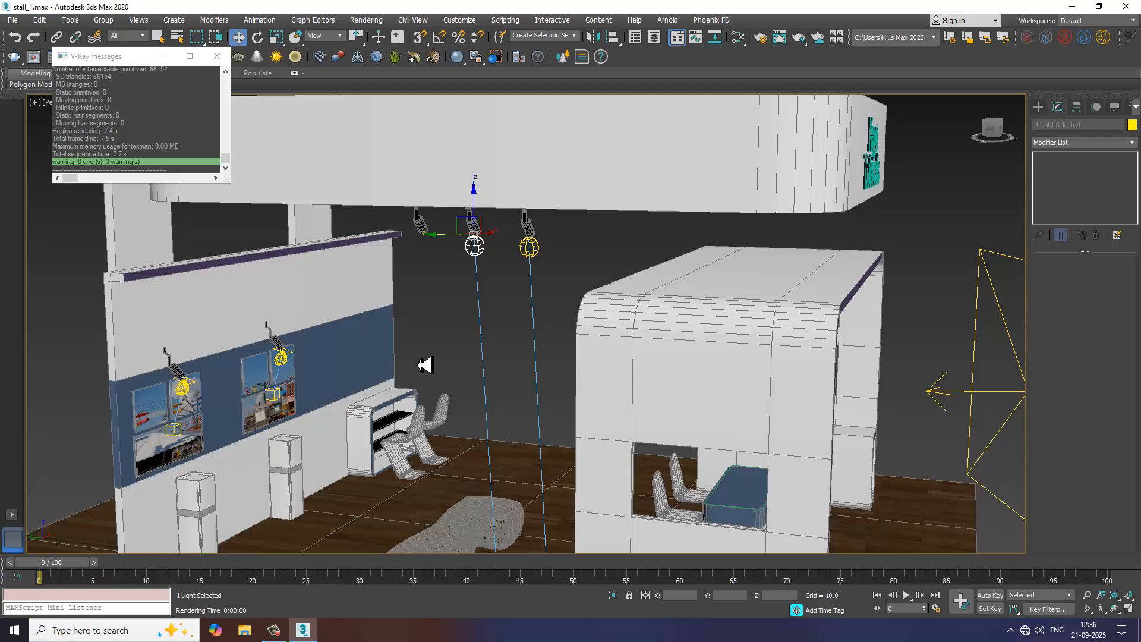
Step: Clone the middle photometric light and its target as one instance below the third ceiling spotlight
{"action": "scroll", "coordinate": [510, 336], "scroll_direction": "down", "scroll_amount": 4}
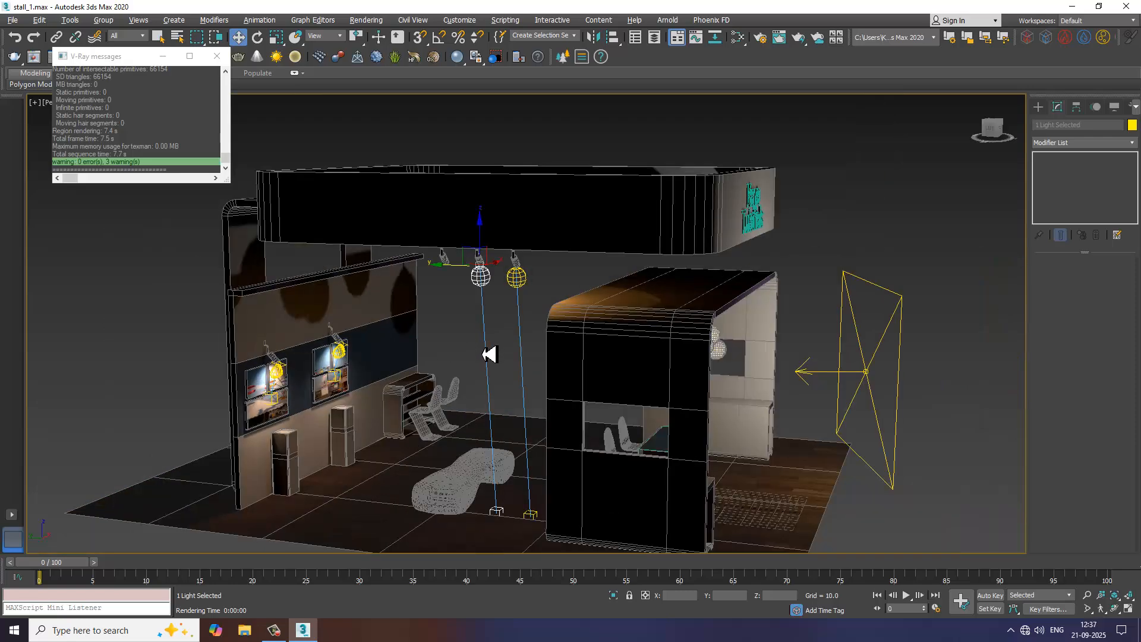
{"action": "scroll", "coordinate": [469, 307], "scroll_direction": "up", "scroll_amount": 4}
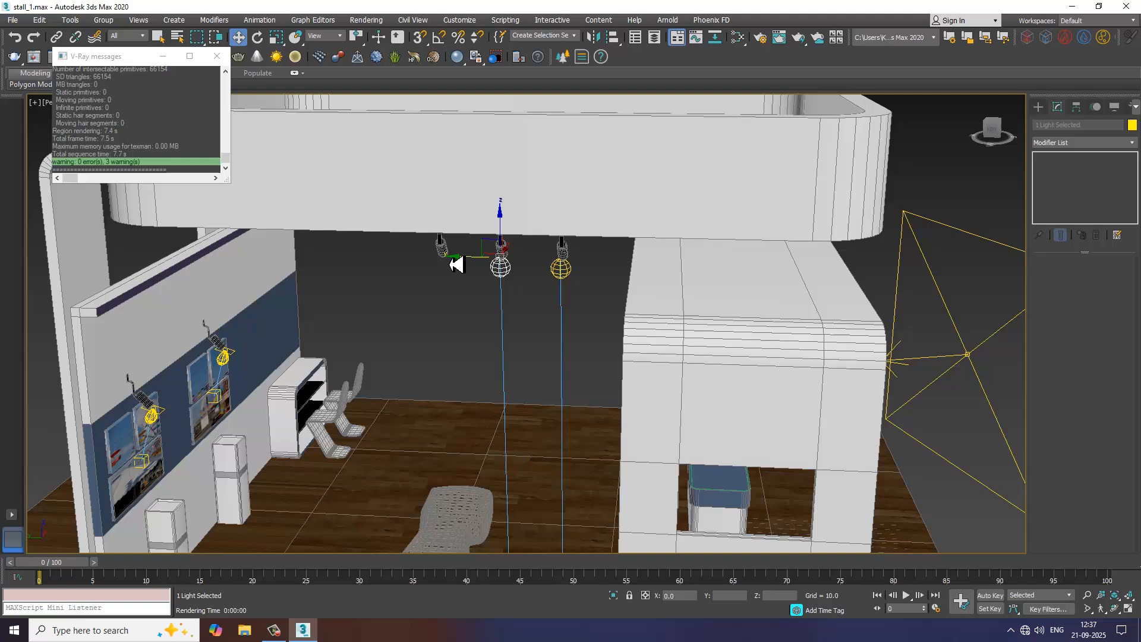
{"action": "left_click_drag", "start_coordinate": [454, 265], "coordinate": [412, 261]}
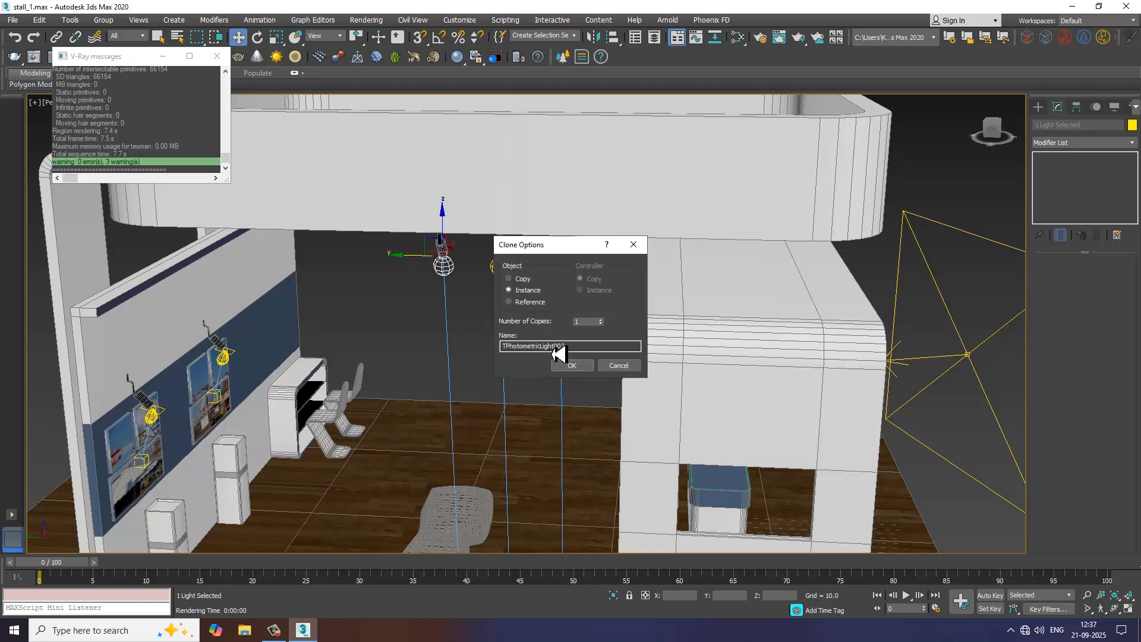
{"action": "left_click", "coordinate": [579, 367]}
Step: Render a V-Ray test of the stall with the three spotlight lights from an angled front view, and close the frame buffer
{"action": "scroll", "coordinate": [594, 383], "scroll_direction": "down", "scroll_amount": 4}
{"action": "middle_click_drag", "start_coordinate": [608, 387], "coordinate": [579, 382], "text": "alt"}
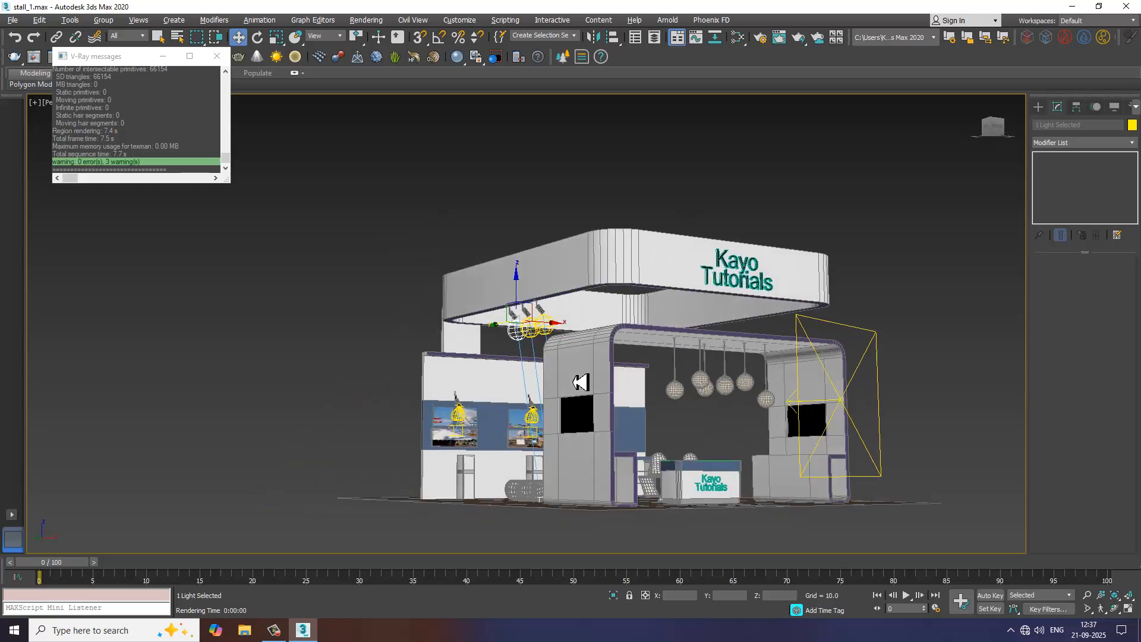
{"action": "scroll", "coordinate": [601, 404], "scroll_direction": "up", "scroll_amount": 5}
{"action": "scroll", "coordinate": [639, 433], "scroll_direction": "down", "scroll_amount": 5}
{"action": "middle_click_drag", "start_coordinate": [675, 422], "coordinate": [587, 387]}
{"action": "scroll", "coordinate": [587, 388], "scroll_direction": "up", "scroll_amount": 8}
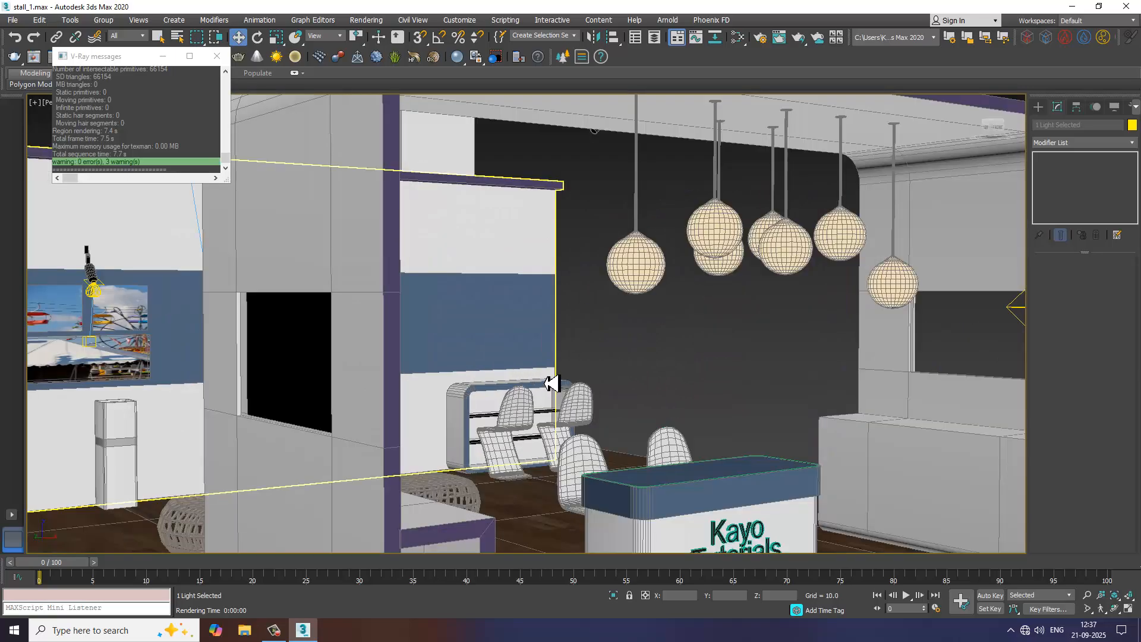
{"action": "scroll", "coordinate": [552, 385], "scroll_direction": "down", "scroll_amount": 8}
{"action": "left_click", "coordinate": [366, 19]}
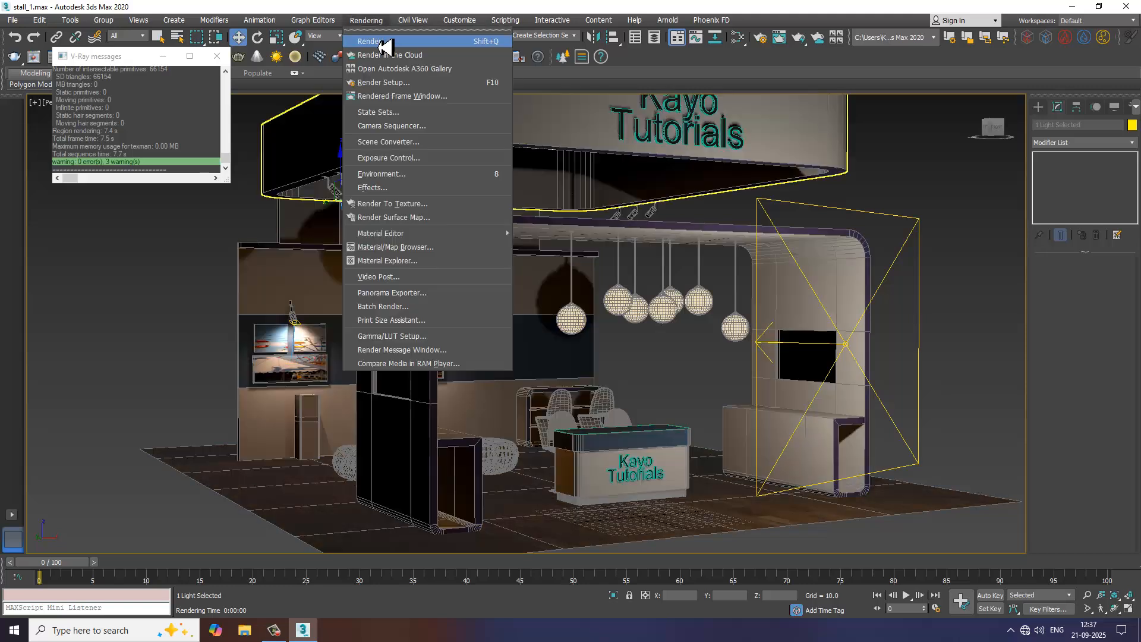
{"action": "left_click", "coordinate": [369, 41]}
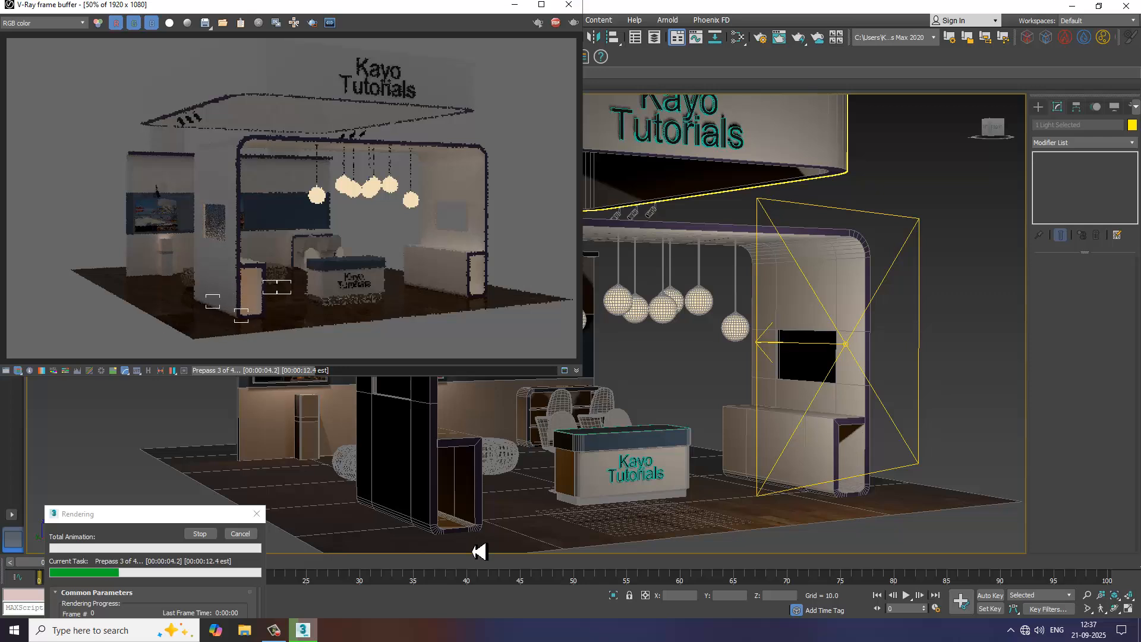
{"action": "left_click", "coordinate": [556, 22]}
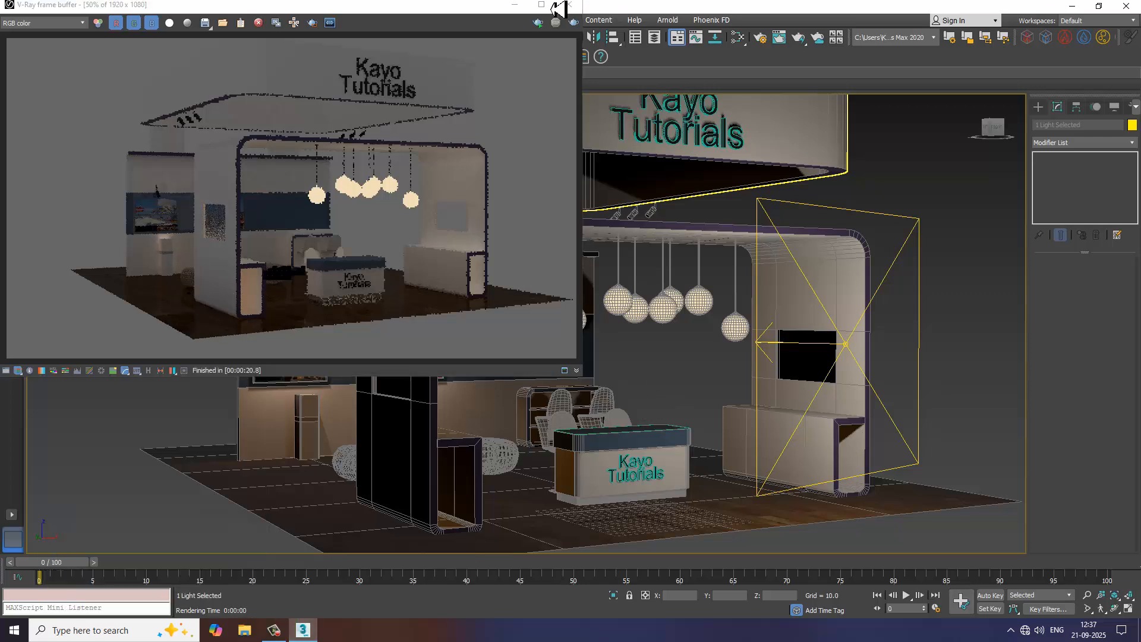
{"action": "left_click", "coordinate": [570, 5]}
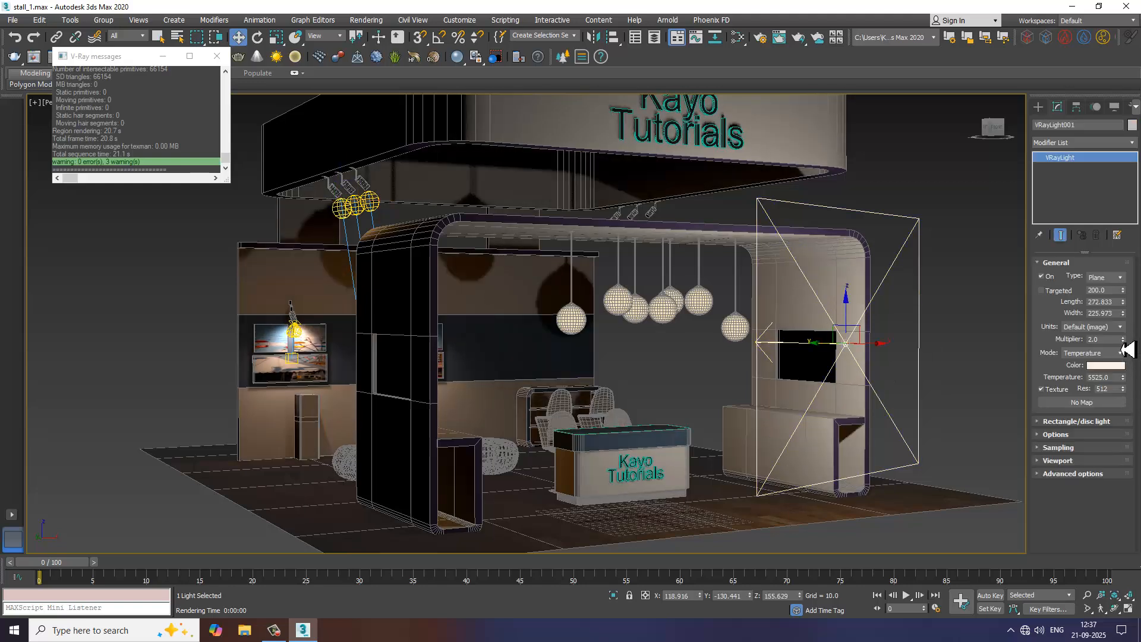
Step: Set the multiplier of the V-Ray plane light in front of the stall to 4.0
{"action": "left_click_drag", "start_coordinate": [1124, 343], "coordinate": [1124, 336]}
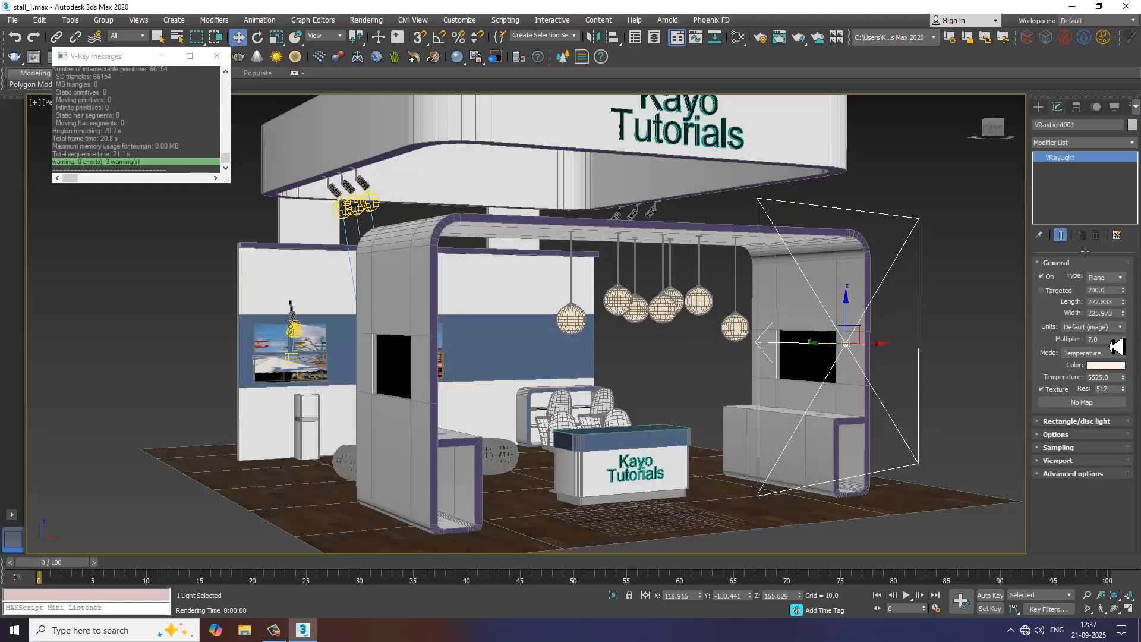
{"action": "type", "text": "4"}
{"action": "key", "text": "Return"}
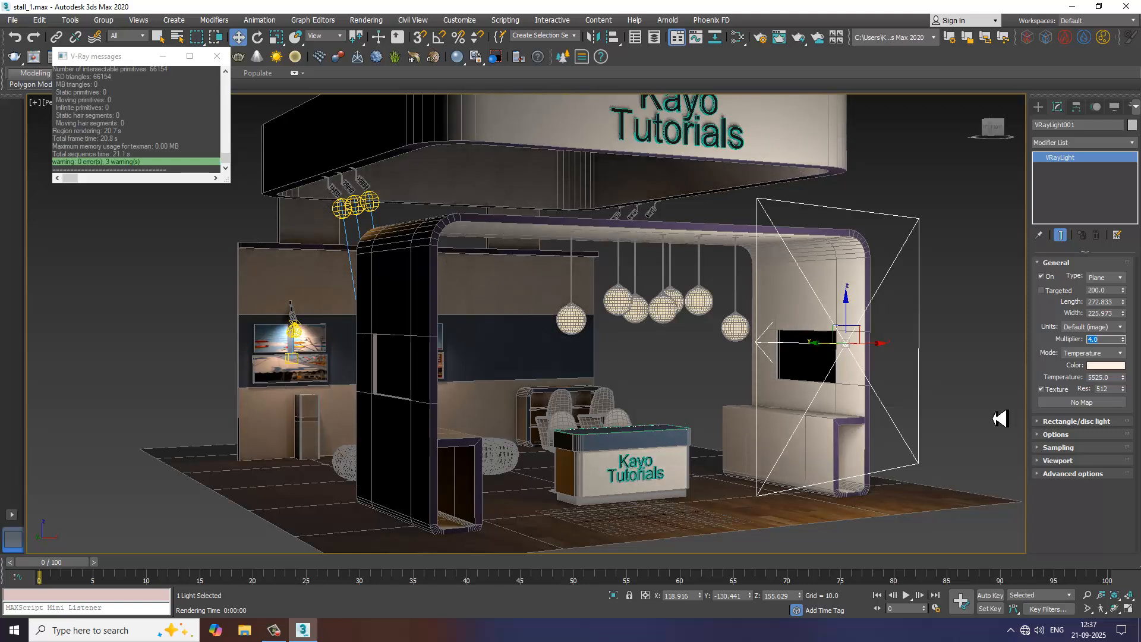
Step: Scale up the V-Ray plane light and move it farther out in front of the stall, to Y -301.585
{"action": "key", "text": "ctrl+l"}
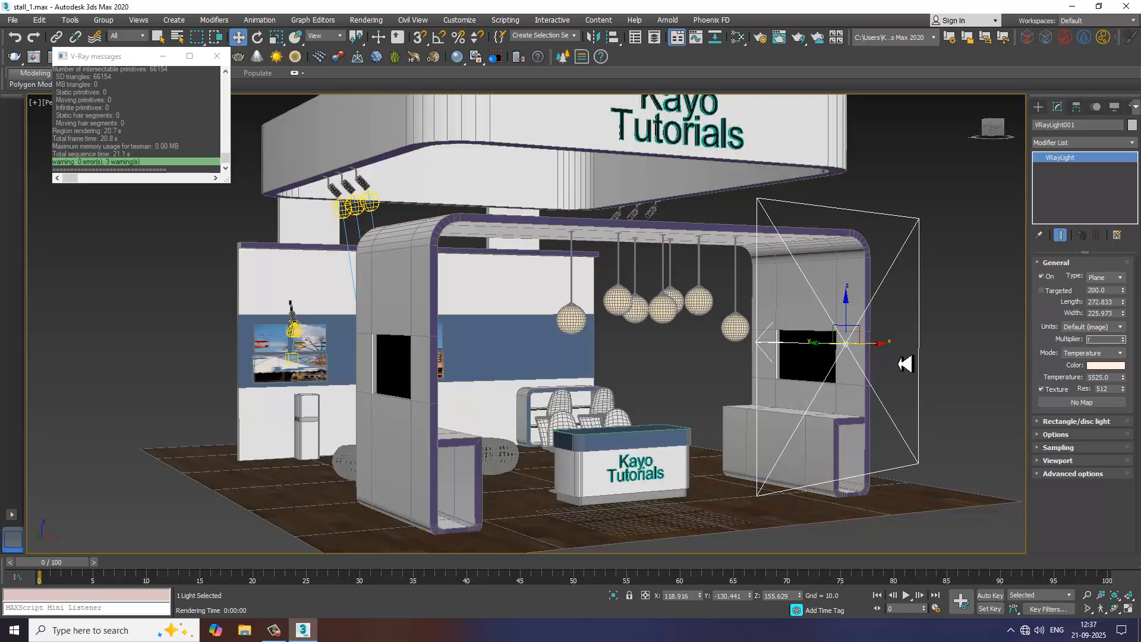
{"action": "middle_click_drag", "start_coordinate": [898, 363], "coordinate": [912, 367], "text": "alt"}
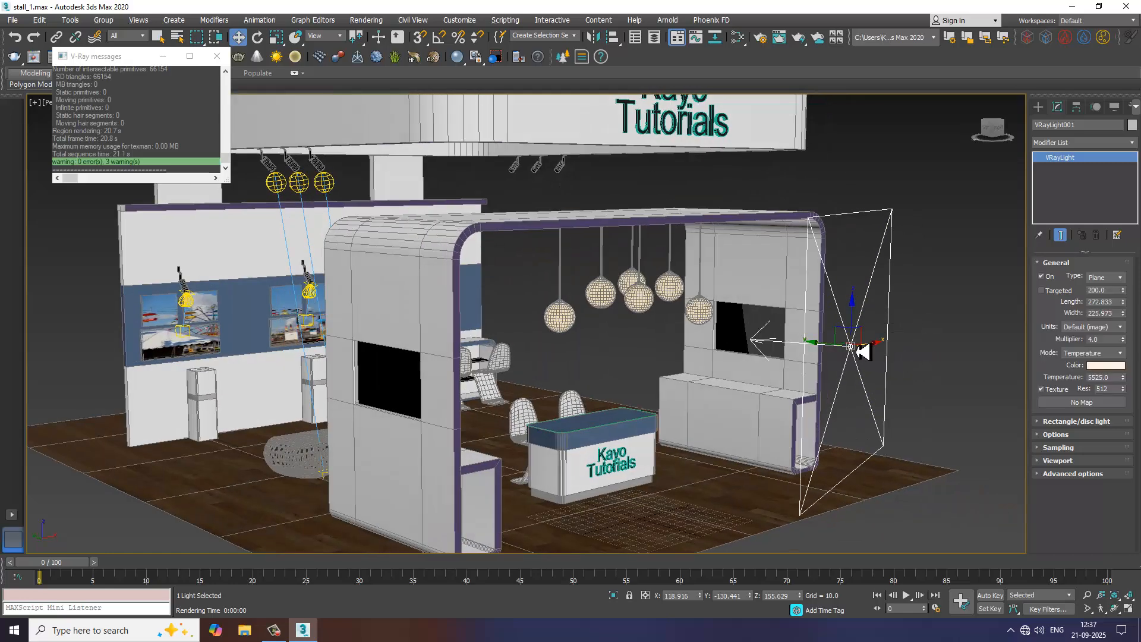
{"action": "key", "text": "r"}
{"action": "mouse_move", "coordinate": [852, 344]}
{"action": "left_mouse_down"}
{"action": "mouse_move", "coordinate": [815, 311]}
{"action": "mouse_move", "coordinate": [874, 344]}
{"action": "left_mouse_up"}
{"action": "scroll", "coordinate": [850, 304], "scroll_direction": "down", "scroll_amount": 5}
{"action": "key", "text": "w"}
{"action": "middle_click_drag", "start_coordinate": [873, 343], "coordinate": [876, 340], "text": "alt"}
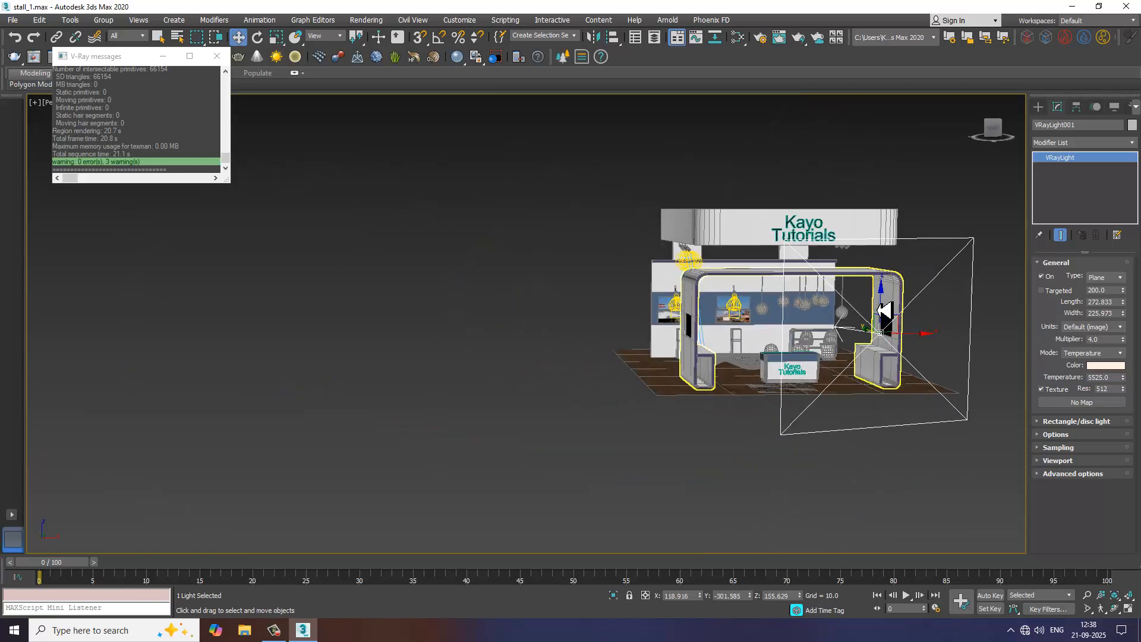
Step: Raise the front plane light to Z 202.915 and shift it sideways to X 171.958
{"action": "left_click_drag", "start_coordinate": [880, 297], "coordinate": [881, 257]}
{"action": "middle_click_drag", "start_coordinate": [897, 288], "coordinate": [785, 341], "text": "alt"}
{"action": "left_click_drag", "start_coordinate": [780, 334], "coordinate": [809, 344]}
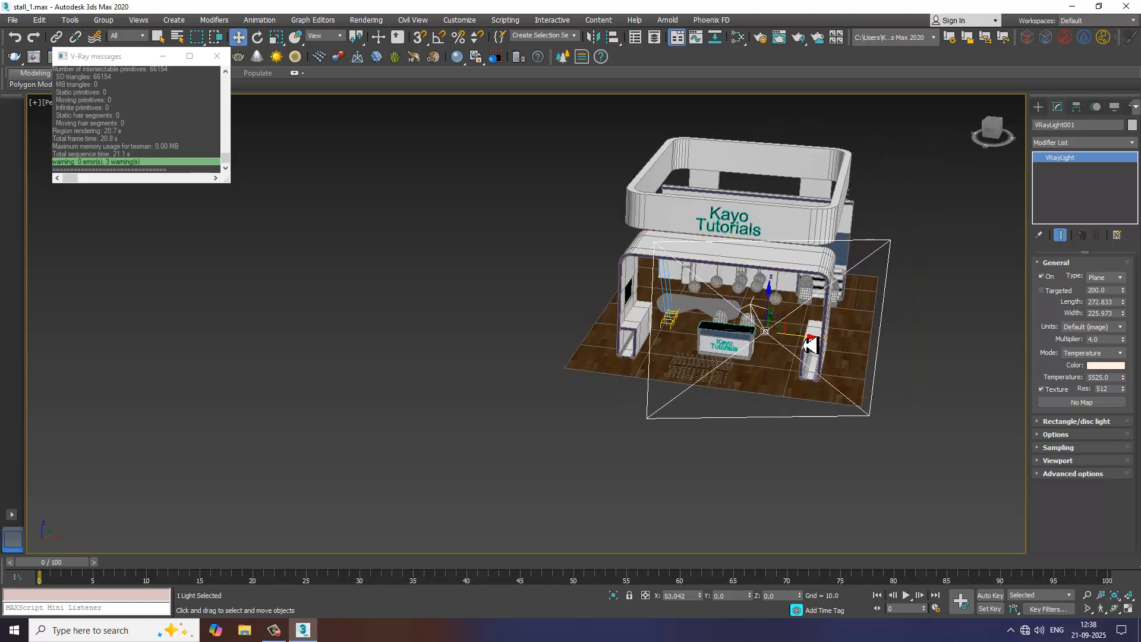
{"action": "middle_click_drag", "start_coordinate": [809, 345], "coordinate": [861, 317], "text": "alt"}
{"action": "left_click_drag", "start_coordinate": [800, 291], "coordinate": [810, 311]}
{"action": "middle_click_drag", "start_coordinate": [811, 311], "coordinate": [805, 356], "text": "alt"}
{"action": "scroll", "coordinate": [718, 356], "scroll_direction": "up", "scroll_amount": 3}
{"action": "scroll", "coordinate": [701, 363], "scroll_direction": "up", "scroll_amount": 3}
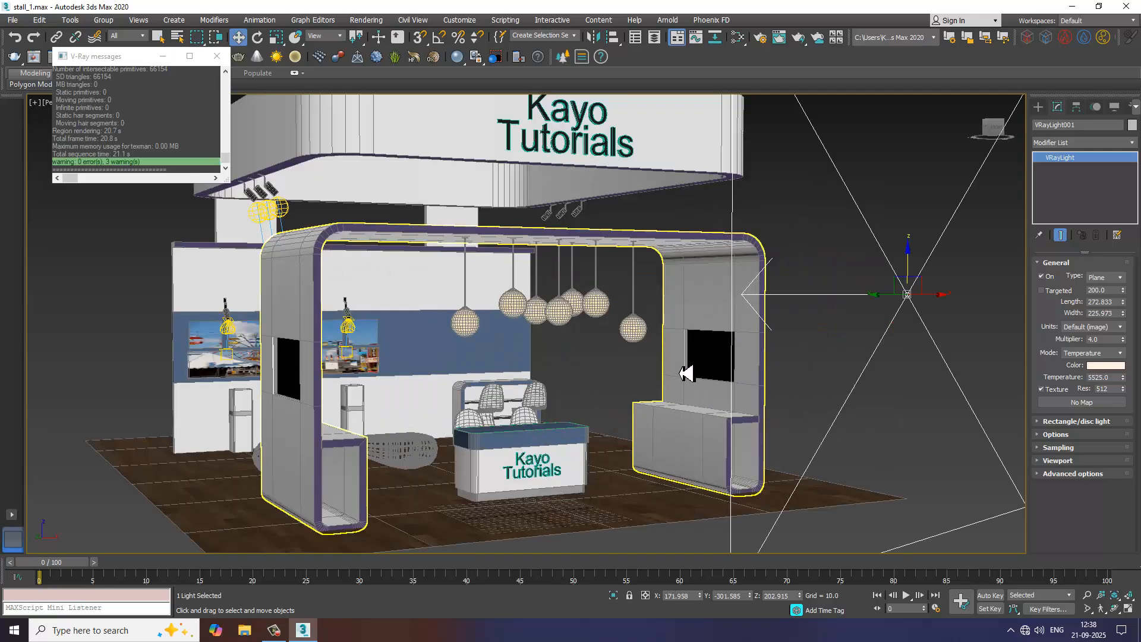
Step: Render a V-Ray test of the stall with the repositioned plane light, and close the frame buffer
{"action": "scroll", "coordinate": [759, 378], "scroll_direction": "up", "scroll_amount": 4}
{"action": "middle_click_drag", "start_coordinate": [761, 389], "coordinate": [715, 396], "text": "alt"}
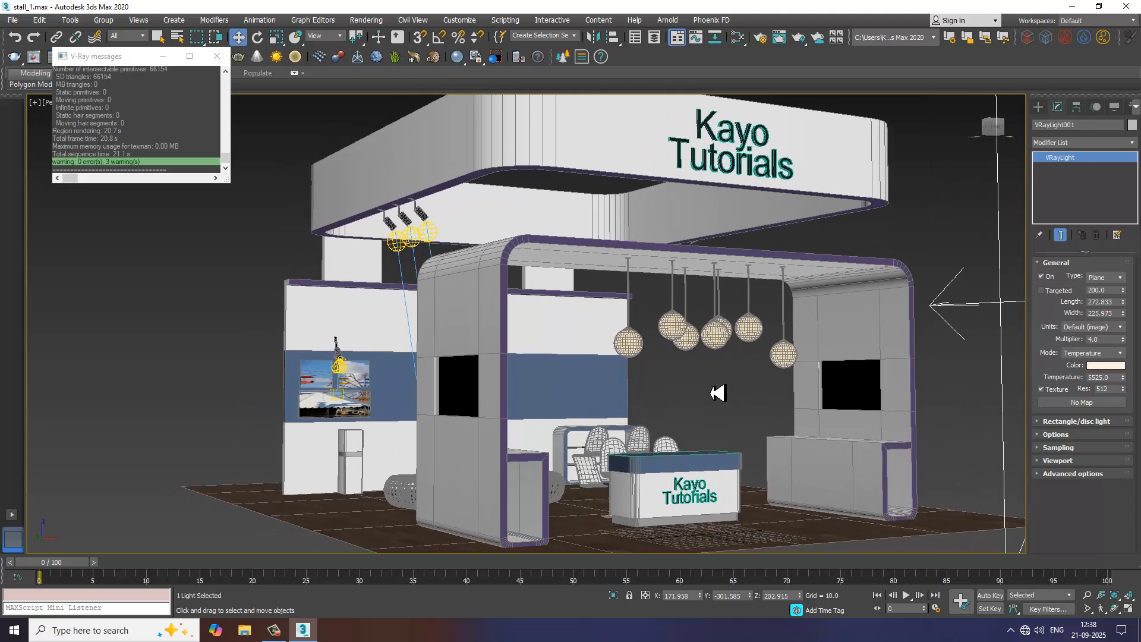
{"action": "left_click", "coordinate": [365, 21]}
{"action": "left_click", "coordinate": [386, 53]}
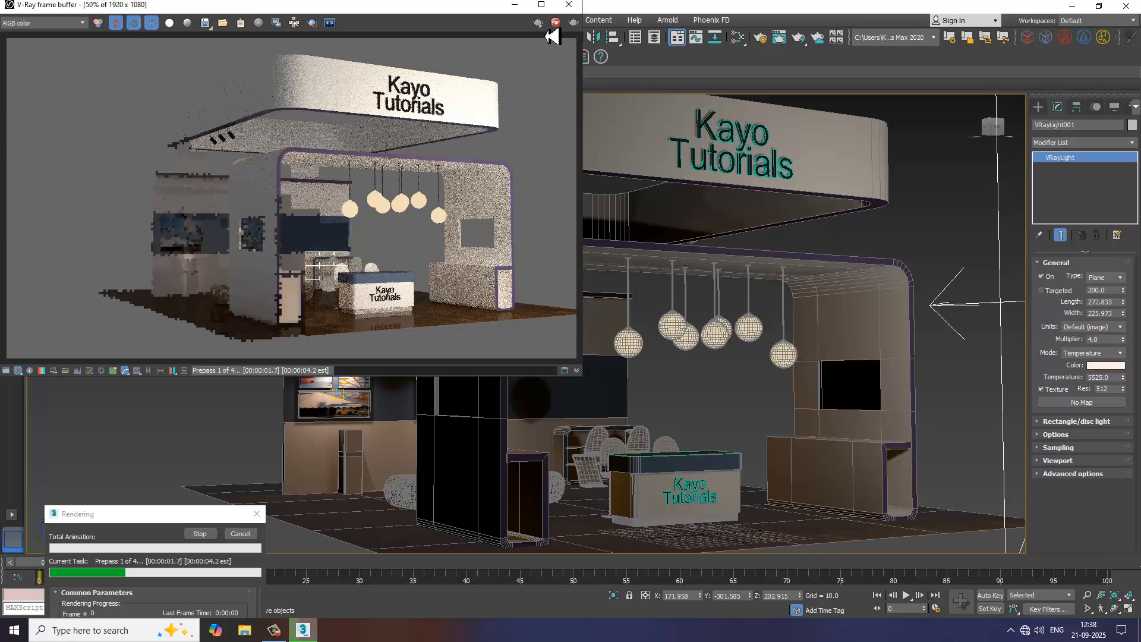
{"action": "left_click", "coordinate": [569, 5]}
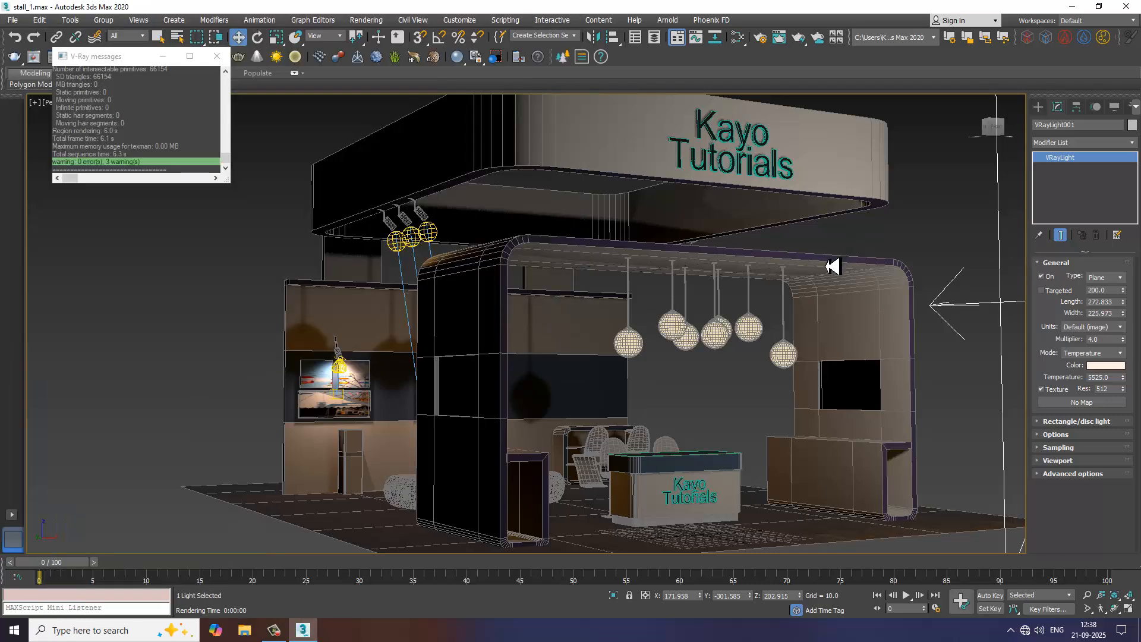
Step: Clone the front plane light to X -499.998 and rotate the duplicate to -96.81 degrees about Z
{"action": "scroll", "coordinate": [833, 268], "scroll_direction": "down", "scroll_amount": 4}
{"action": "middle_click_drag", "start_coordinate": [923, 282], "coordinate": [922, 290], "text": "alt"}
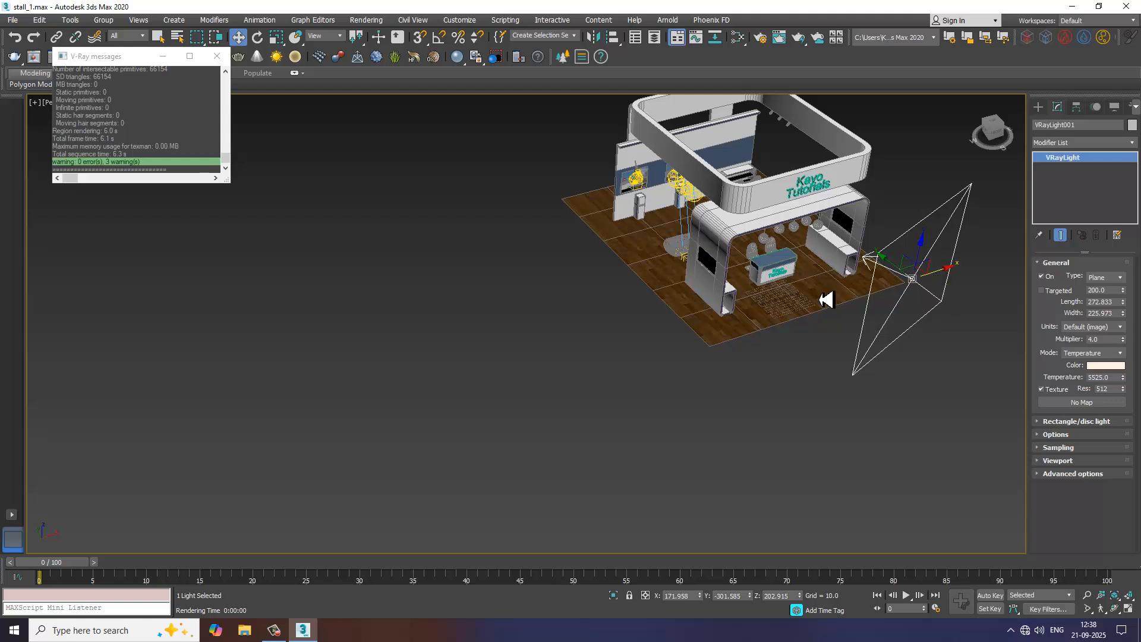
{"action": "left_click_drag", "start_coordinate": [826, 300], "coordinate": [730, 310], "text": "shift"}
{"action": "left_click", "coordinate": [580, 365]}
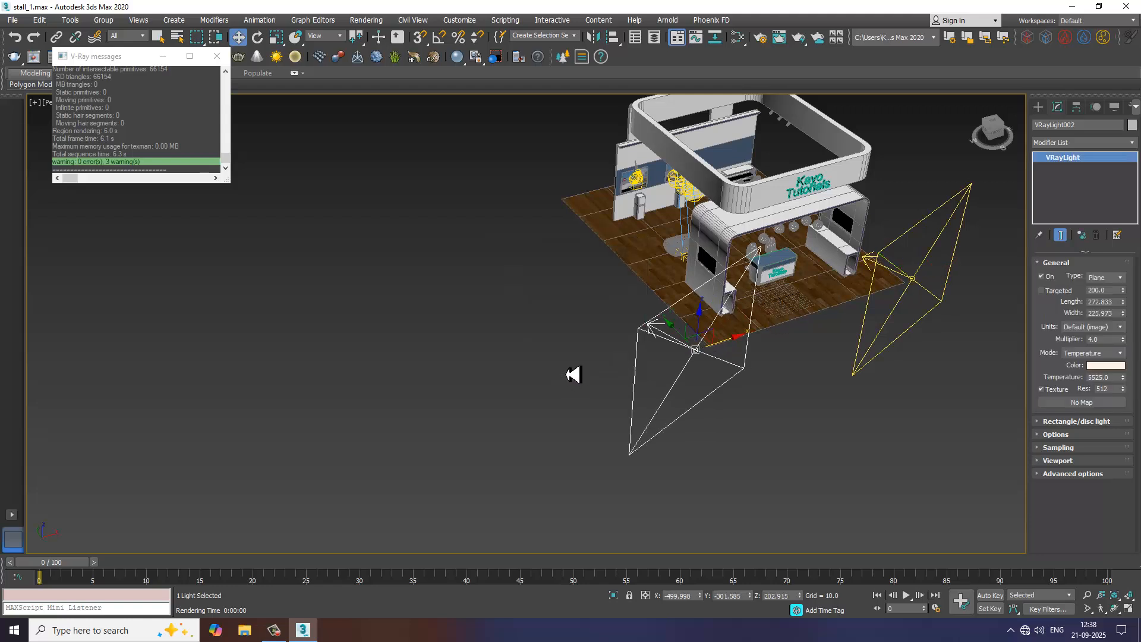
{"action": "key", "text": "e"}
{"action": "mouse_move", "coordinate": [709, 385]}
{"action": "left_mouse_down"}
{"action": "mouse_move", "coordinate": [575, 364]}
{"action": "mouse_move", "coordinate": [647, 373]}
{"action": "left_mouse_up"}
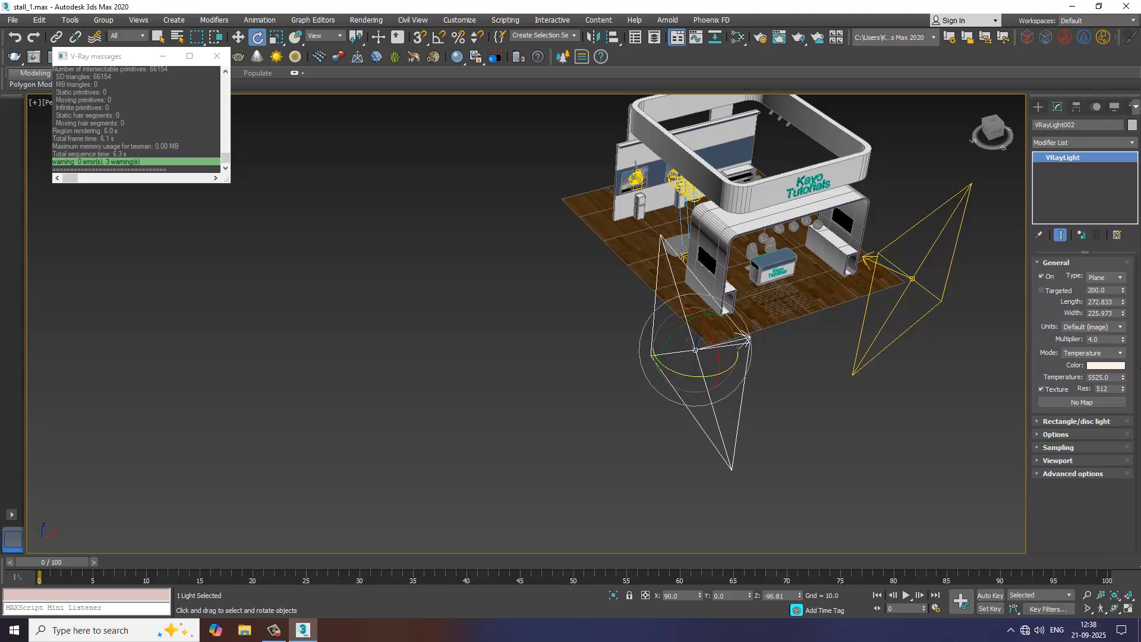
Step: Move the duplicate plane light beside the stall, to about X -454, Y 368, with temperature 7569.25 and multiplier 18.0
{"action": "left_click_drag", "start_coordinate": [1130, 385], "coordinate": [1132, 403]}
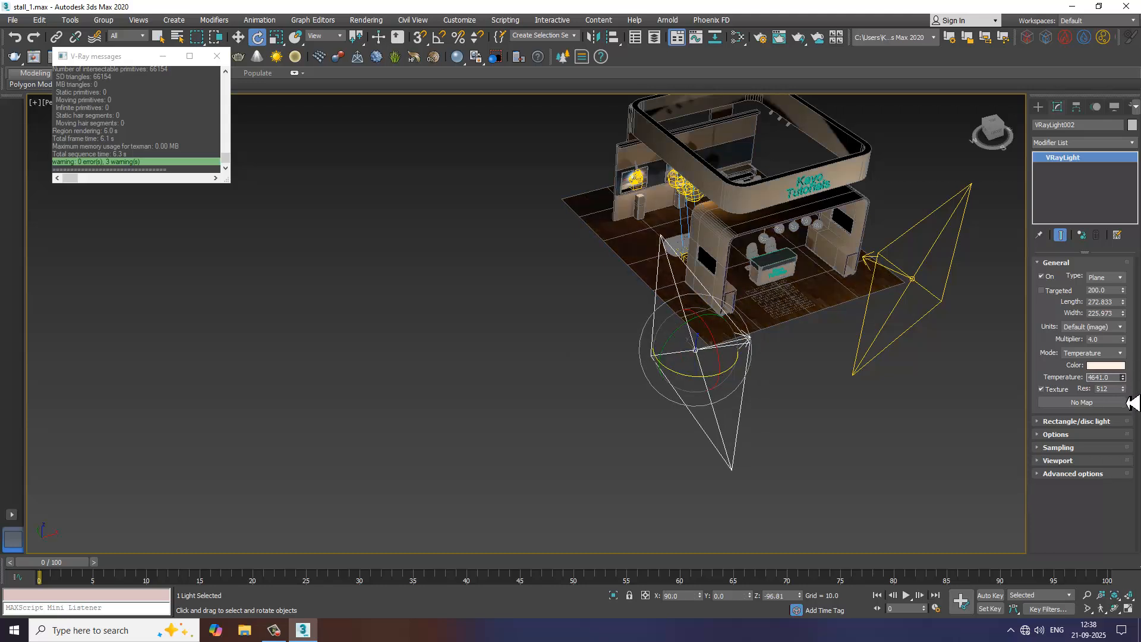
{"action": "key", "text": "w"}
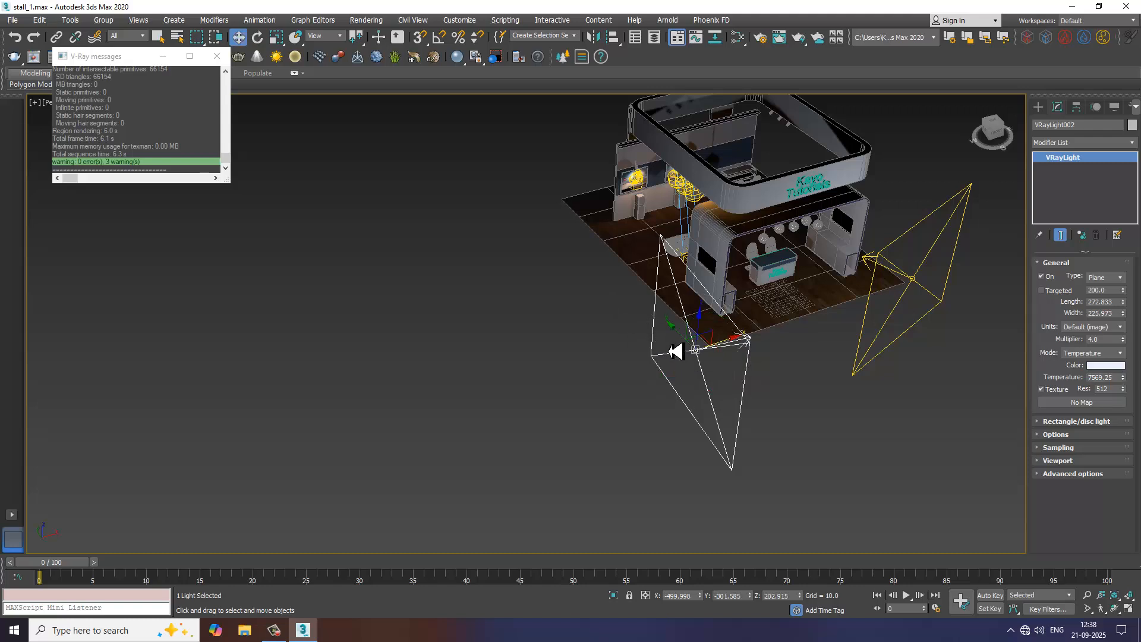
{"action": "left_click_drag", "start_coordinate": [679, 336], "coordinate": [609, 216]}
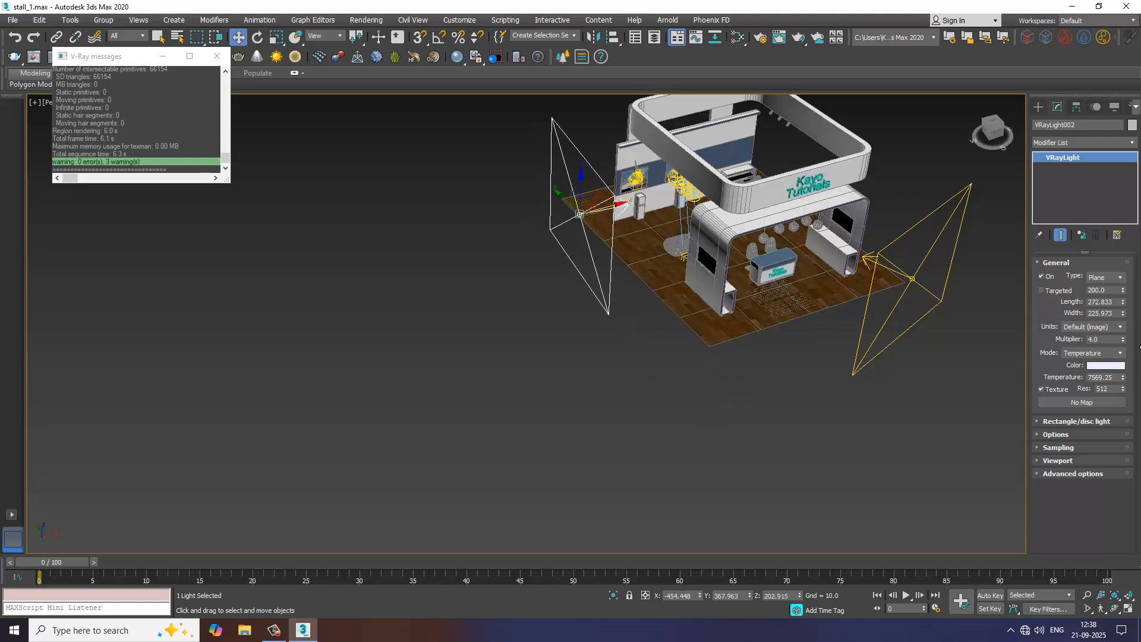
{"action": "left_click_drag", "start_coordinate": [1125, 348], "coordinate": [1128, 337]}
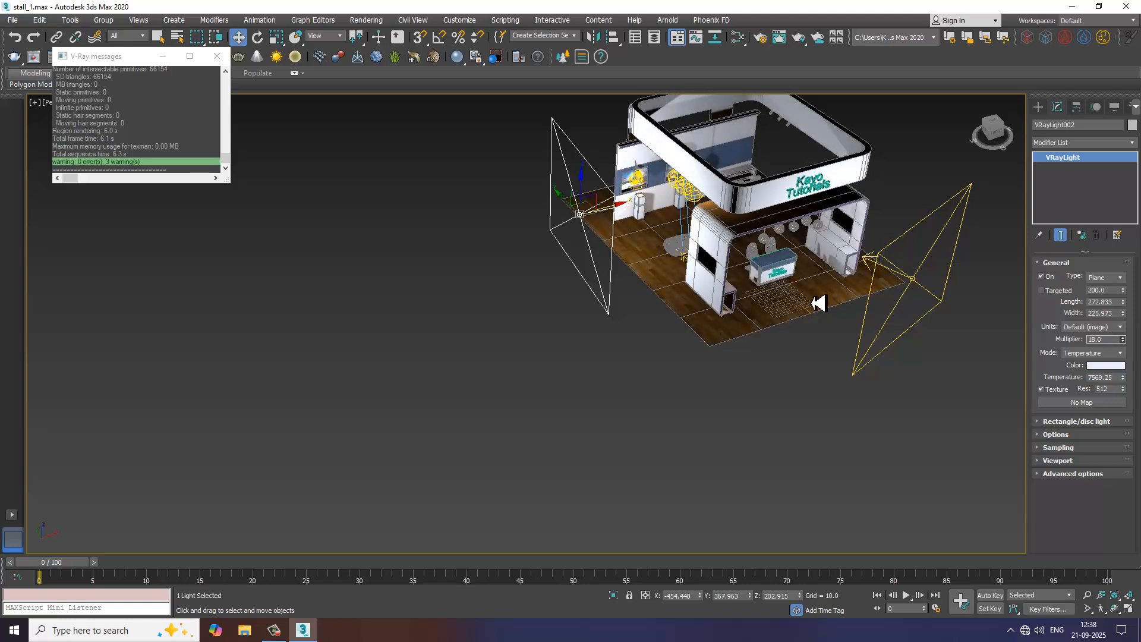
{"action": "left_click", "coordinate": [604, 358]}
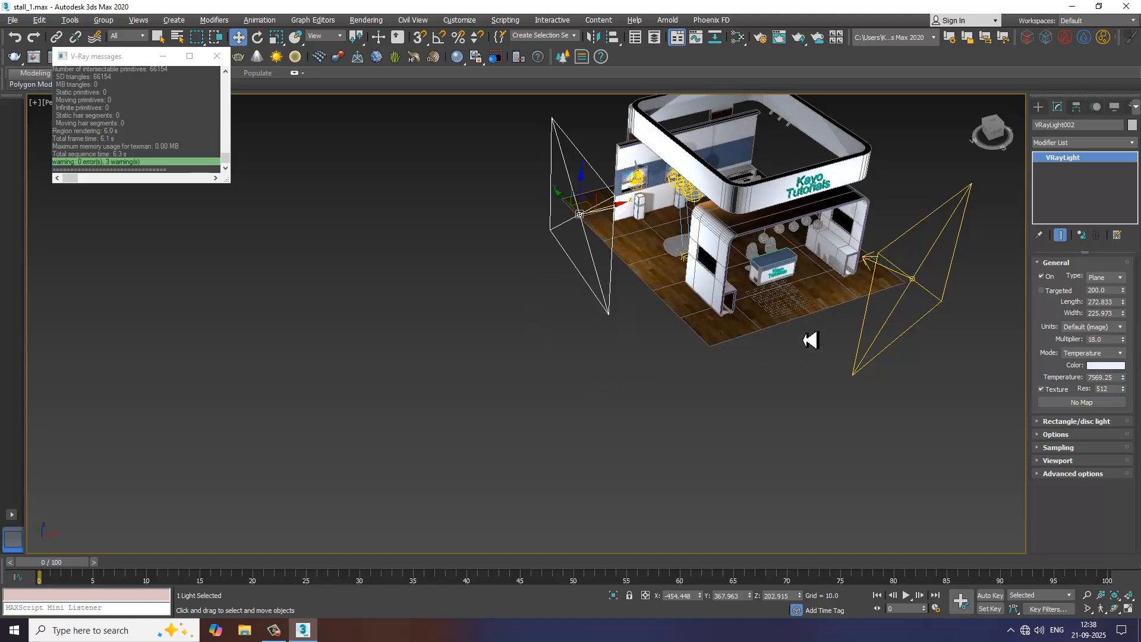
Step: Frame the stall closely from an angled front view with safe frames on, and render a V-Ray test
{"action": "middle_click_drag", "start_coordinate": [812, 339], "coordinate": [666, 315], "text": "alt"}
{"action": "scroll", "coordinate": [670, 387], "scroll_direction": "up", "scroll_amount": 5}
{"action": "middle_click_drag", "start_coordinate": [665, 315], "coordinate": [663, 396]}
{"action": "key", "text": "shift+f"}
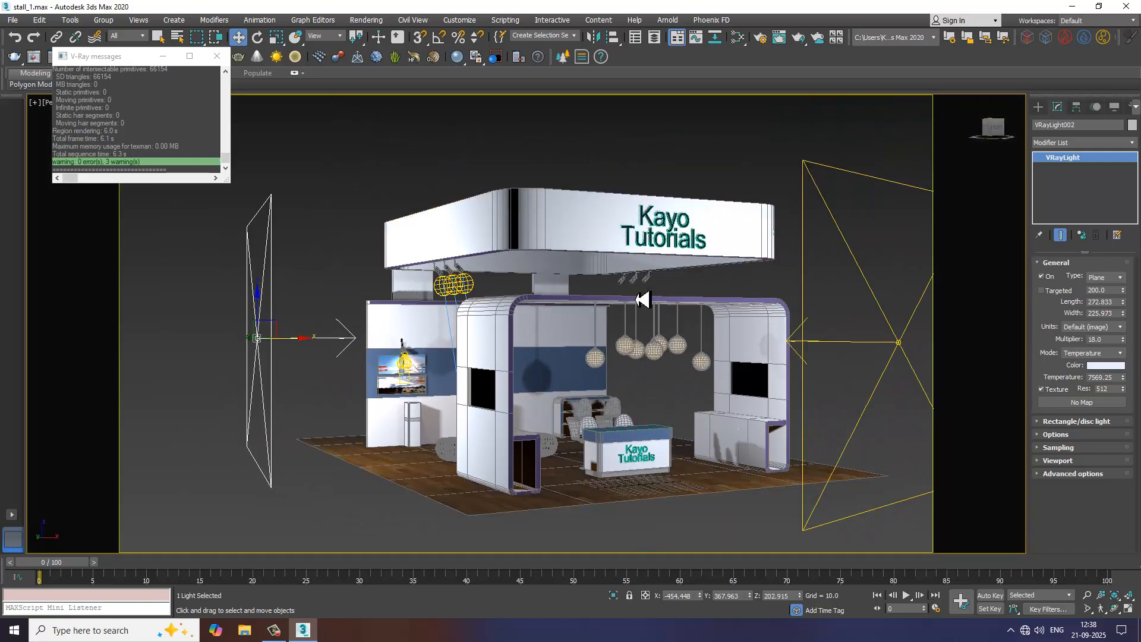
{"action": "key", "text": "Up"}
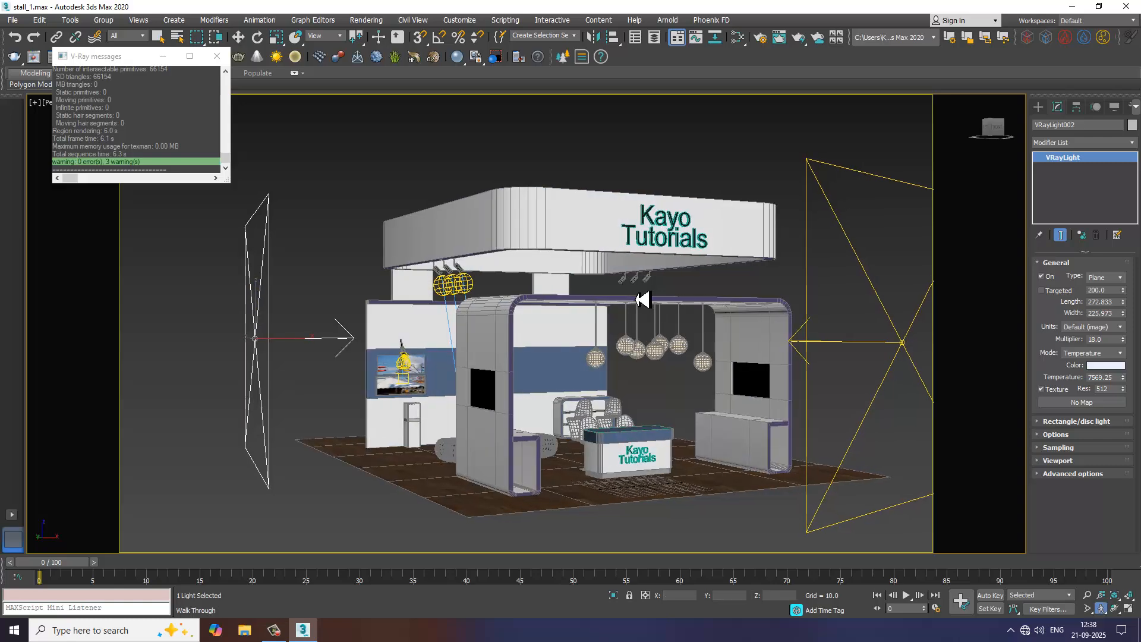
{"action": "key", "text": "Up"}
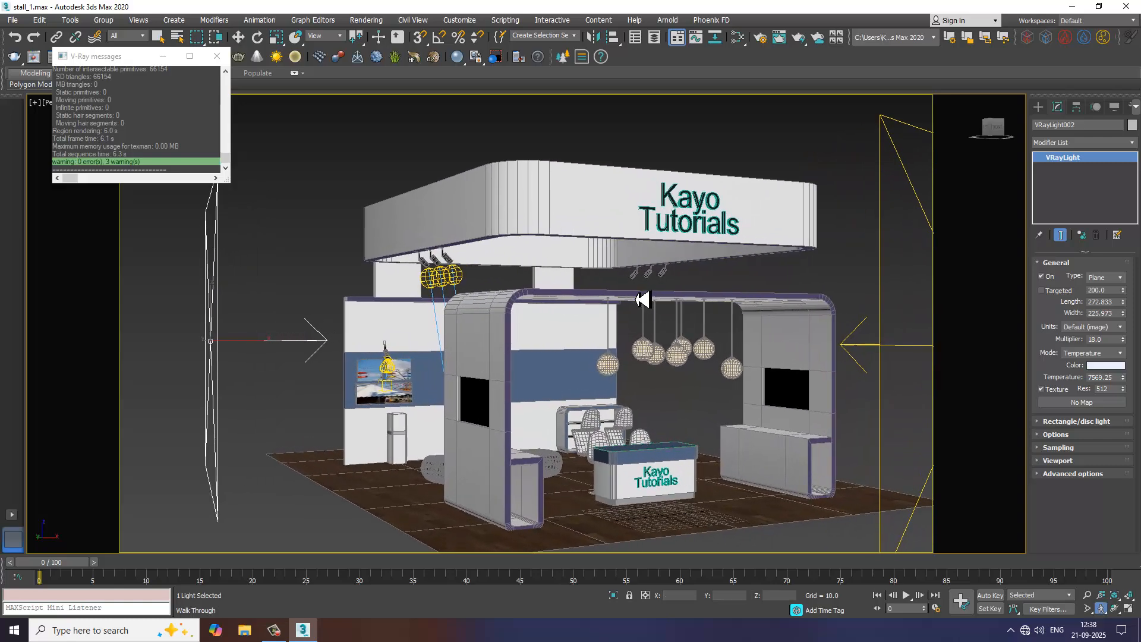
{"action": "key", "text": "Up"}
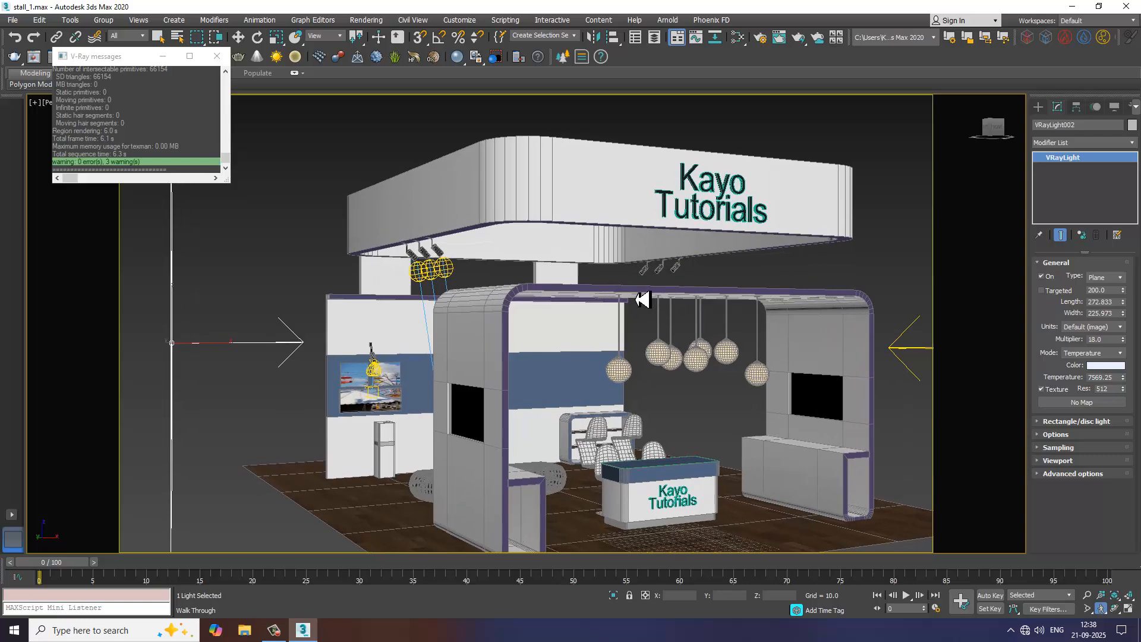
{"action": "key", "text": "e"}
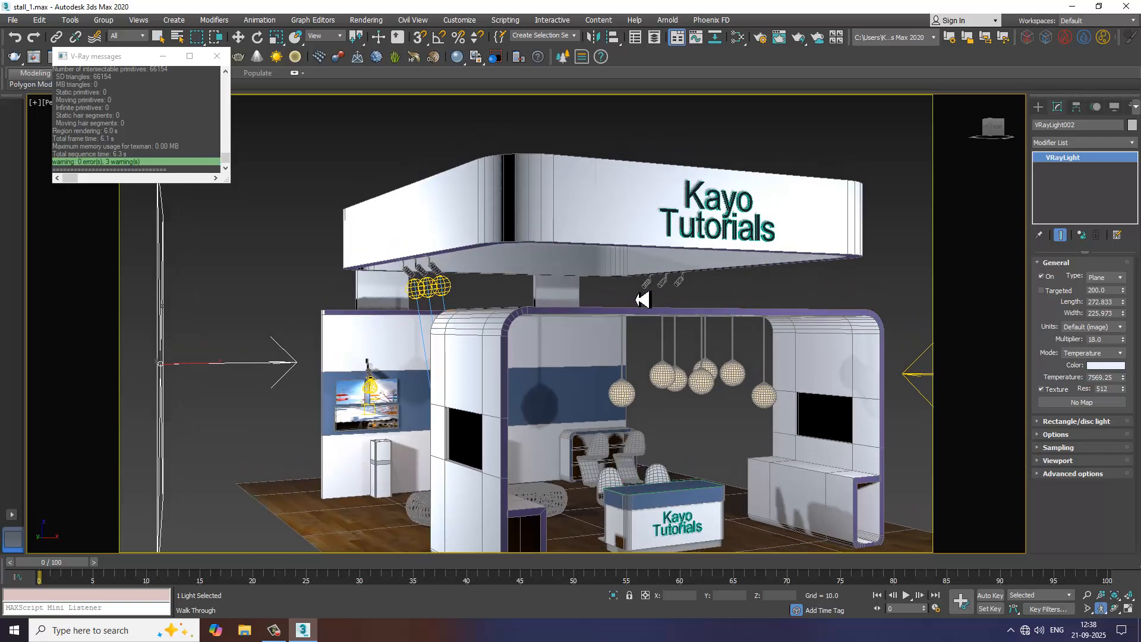
{"action": "key", "text": "c"}
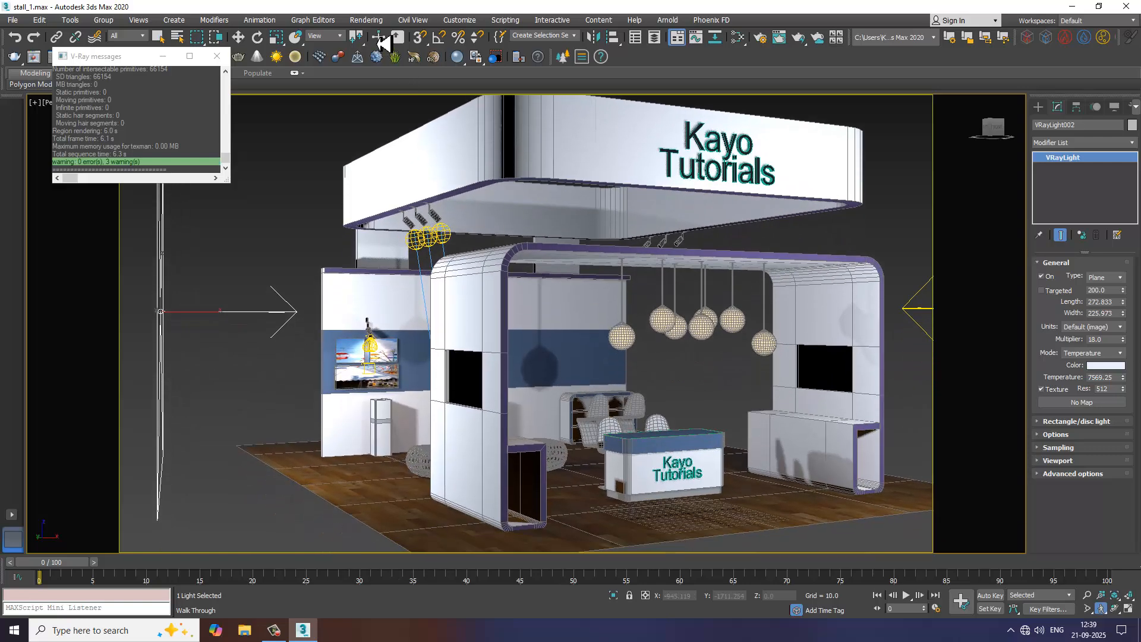
{"action": "left_click", "coordinate": [366, 20]}
{"action": "left_click", "coordinate": [390, 32]}
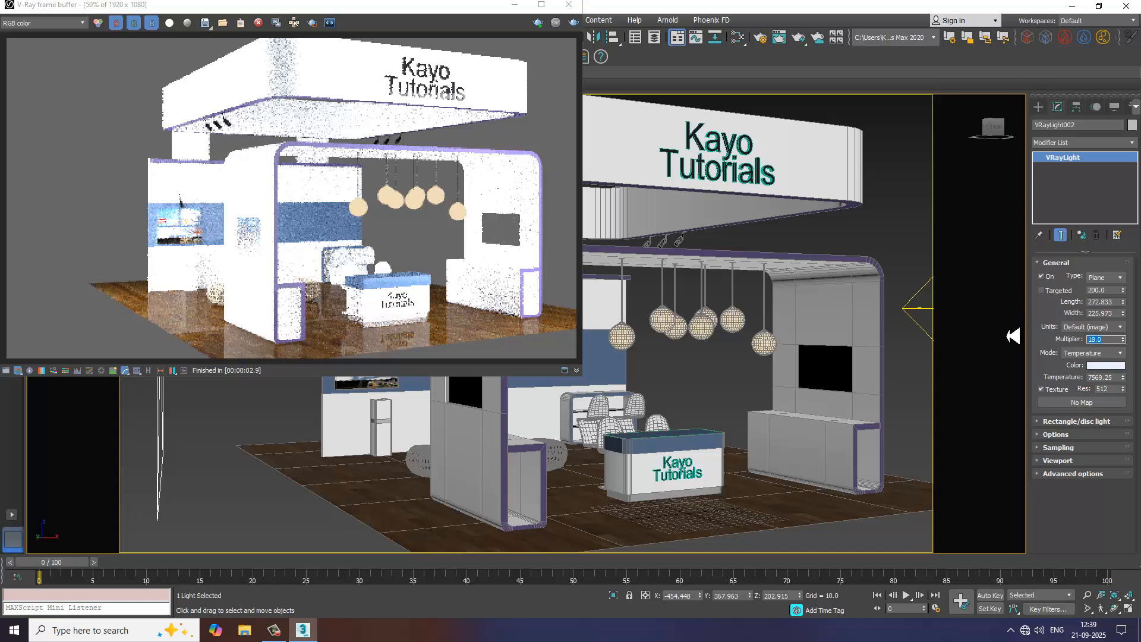
Step: Set the side plane light's multiplier to 6.0, render the stall again, and close the frame buffer
{"action": "type", "text": "6"}
{"action": "key", "text": "Return"}
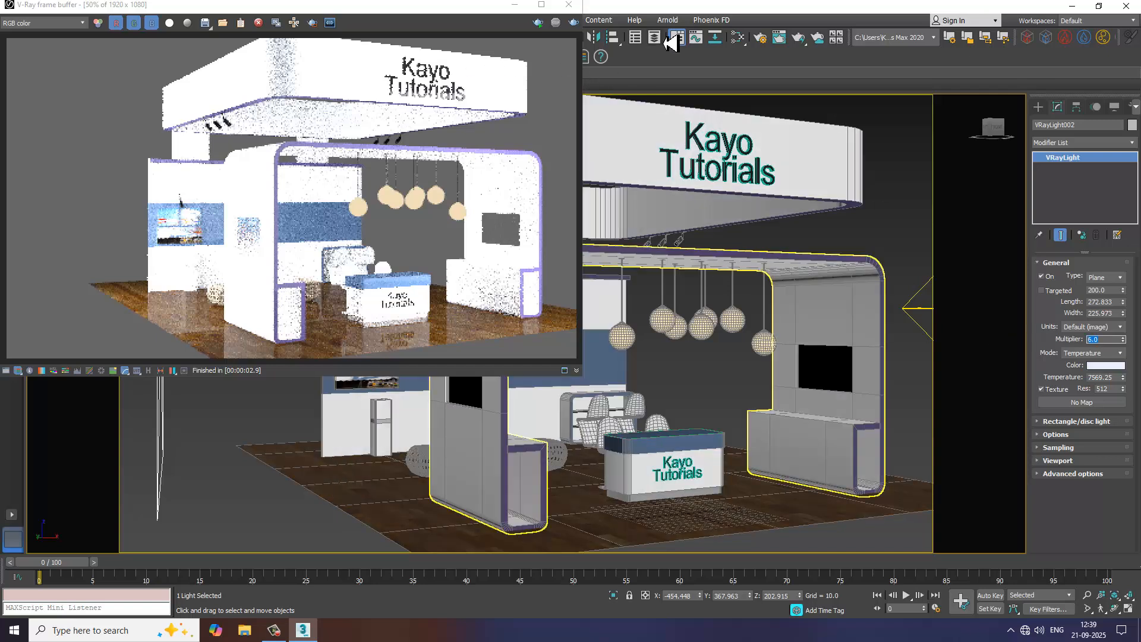
{"action": "left_click", "coordinate": [574, 24]}
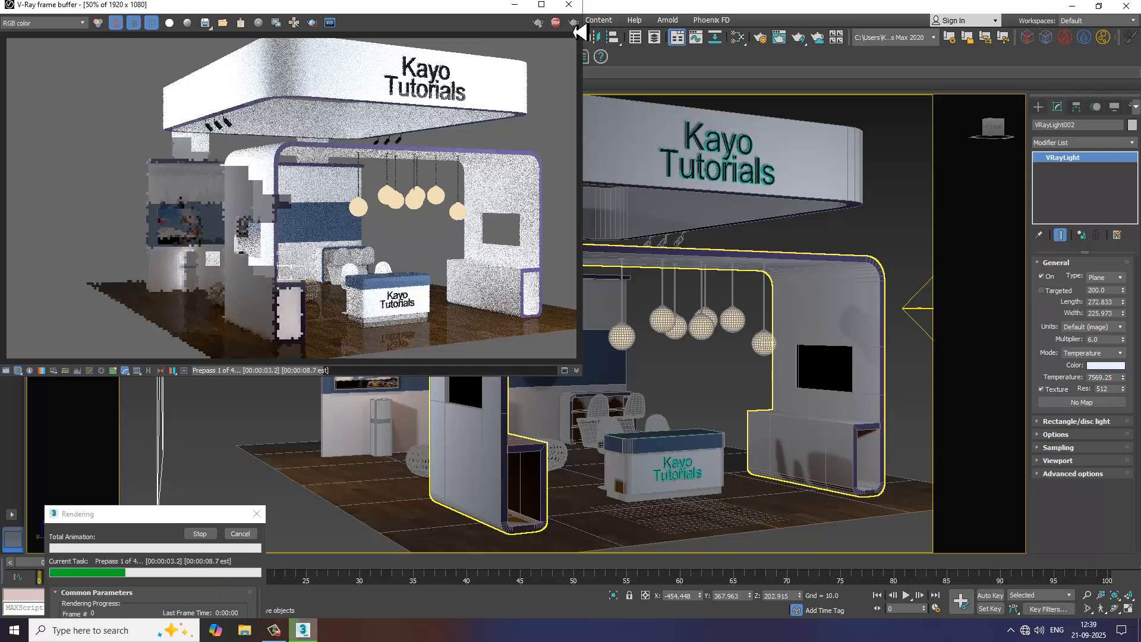
{"action": "key", "text": "Escape"}
{"action": "left_click", "coordinate": [569, 5]}
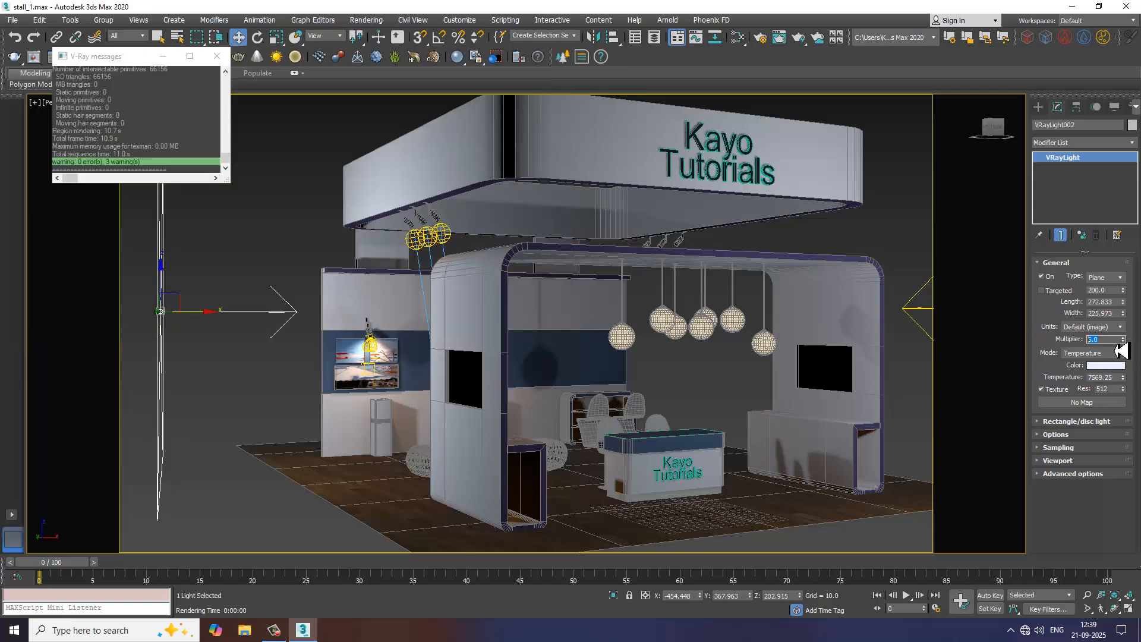
Step: Set the side plane light's multiplier to 3.0 and render another test of the stall
{"action": "type", "text": "3"}
{"action": "key", "text": "Return"}
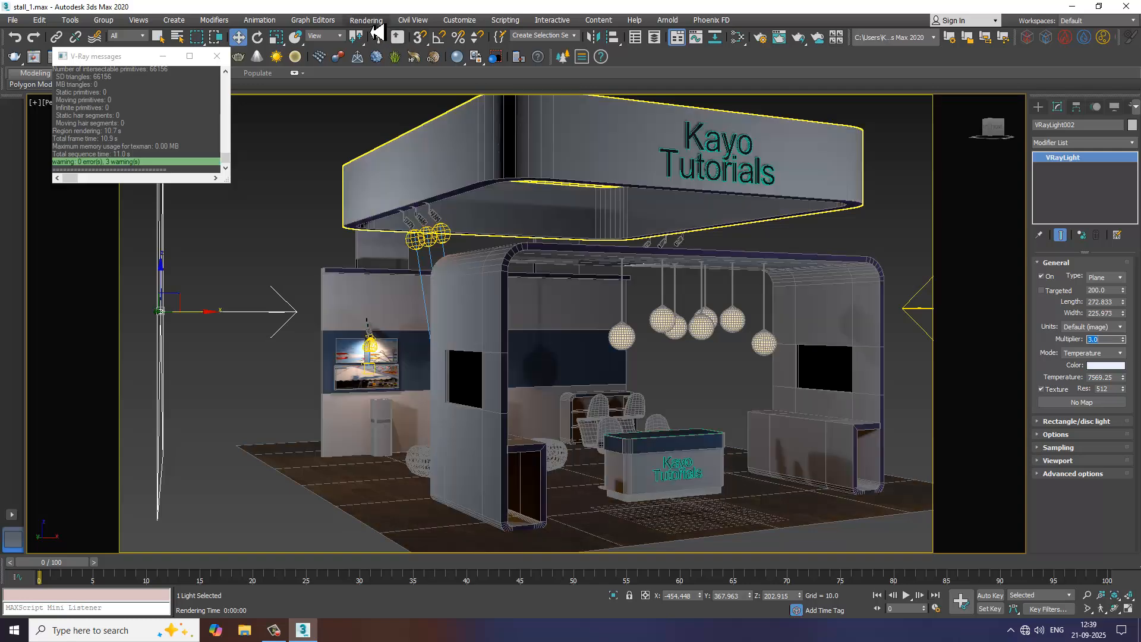
{"action": "left_click", "coordinate": [367, 21]}
{"action": "left_click", "coordinate": [369, 41]}
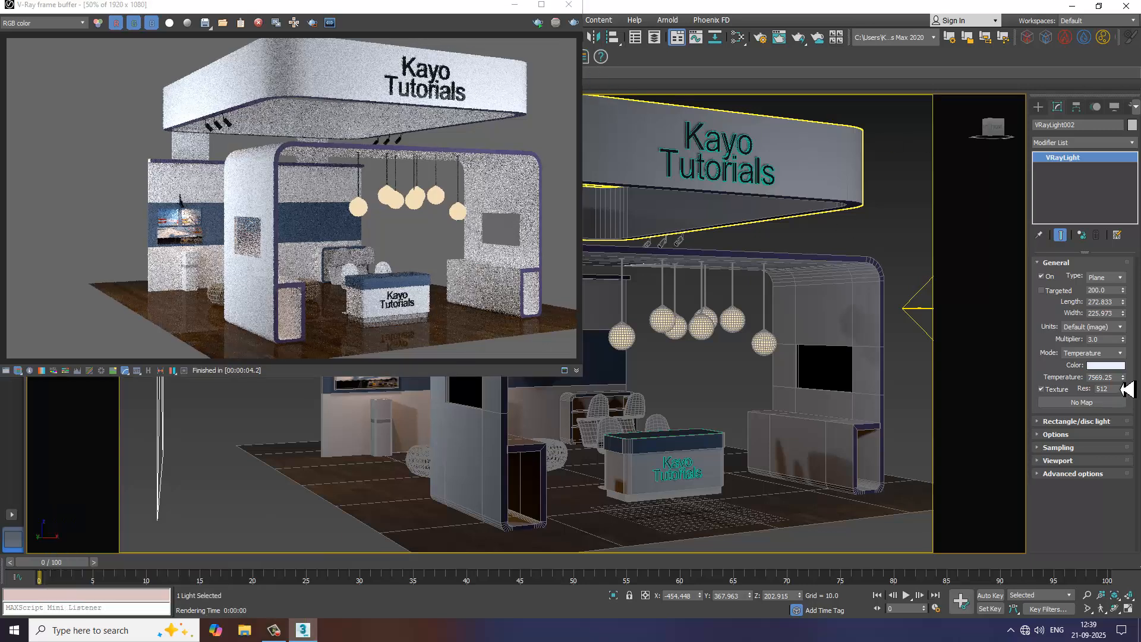
Step: Warm the side plane light to a temperature of 5222.782, render the stall, and close the frame buffer
{"action": "left_click_drag", "start_coordinate": [1128, 387], "coordinate": [1132, 395]}
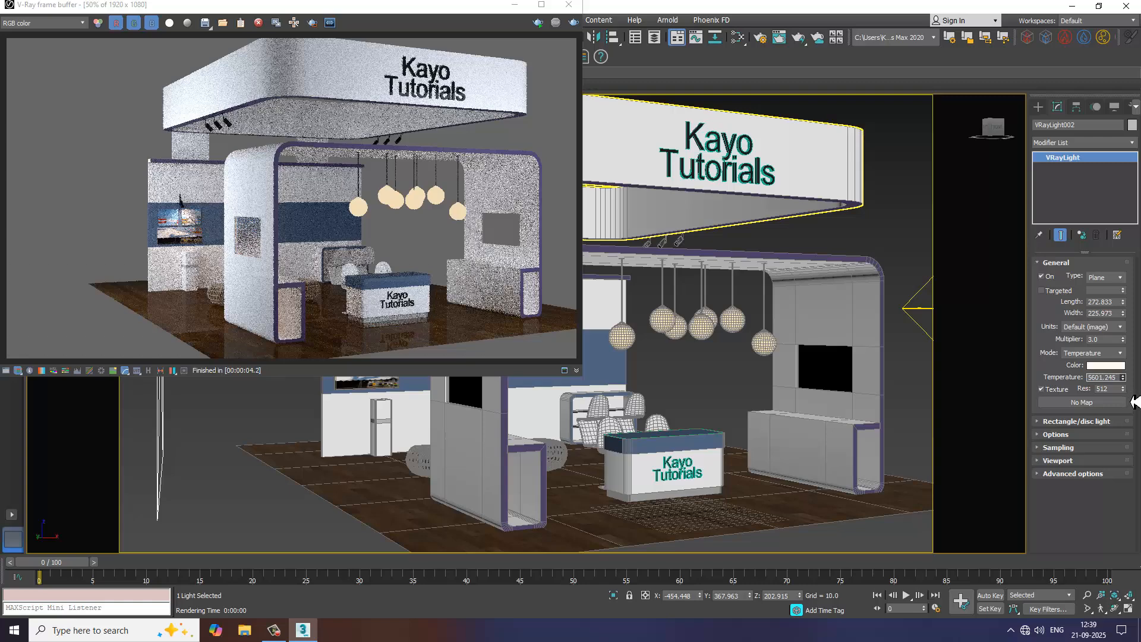
{"action": "left_click", "coordinate": [574, 24]}
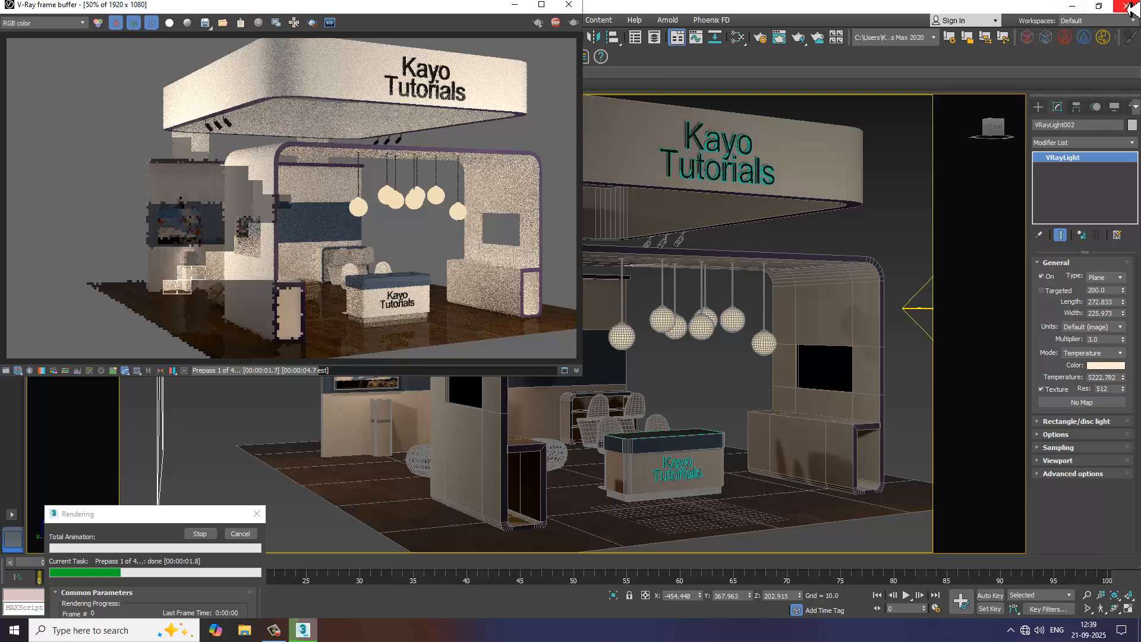
{"action": "left_click", "coordinate": [570, 6]}
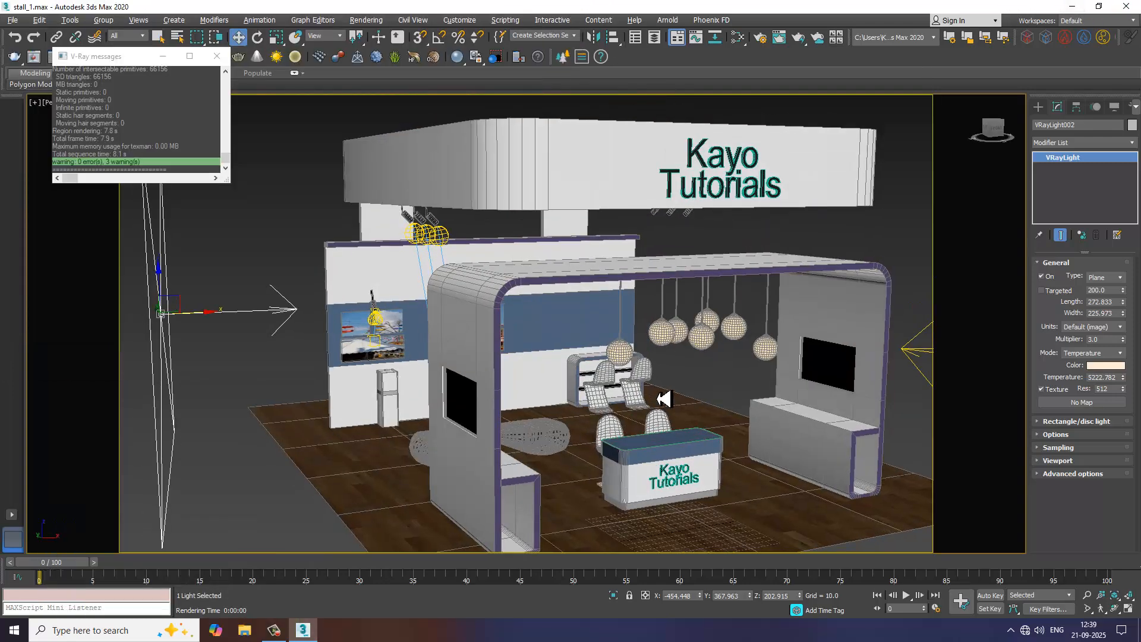
Step: Select the globe polygons of the foremost hanging lamp
{"action": "scroll", "coordinate": [654, 404], "scroll_direction": "up", "scroll_amount": 5}
{"action": "left_click", "coordinate": [293, 304]}
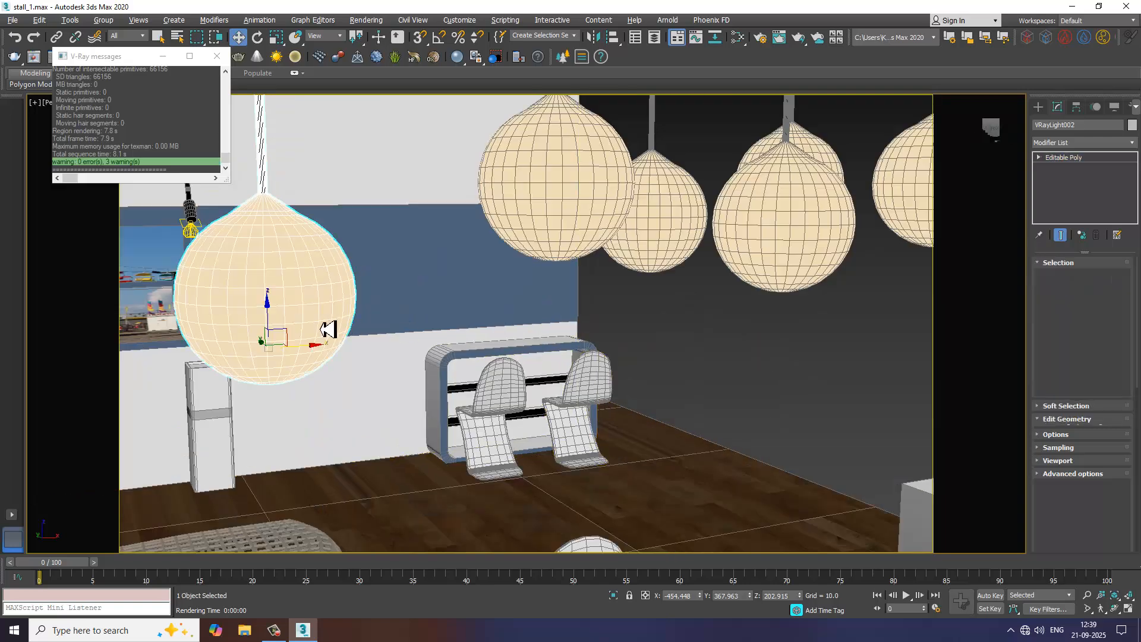
{"action": "key", "text": "z"}
{"action": "left_click", "coordinate": [1096, 277]}
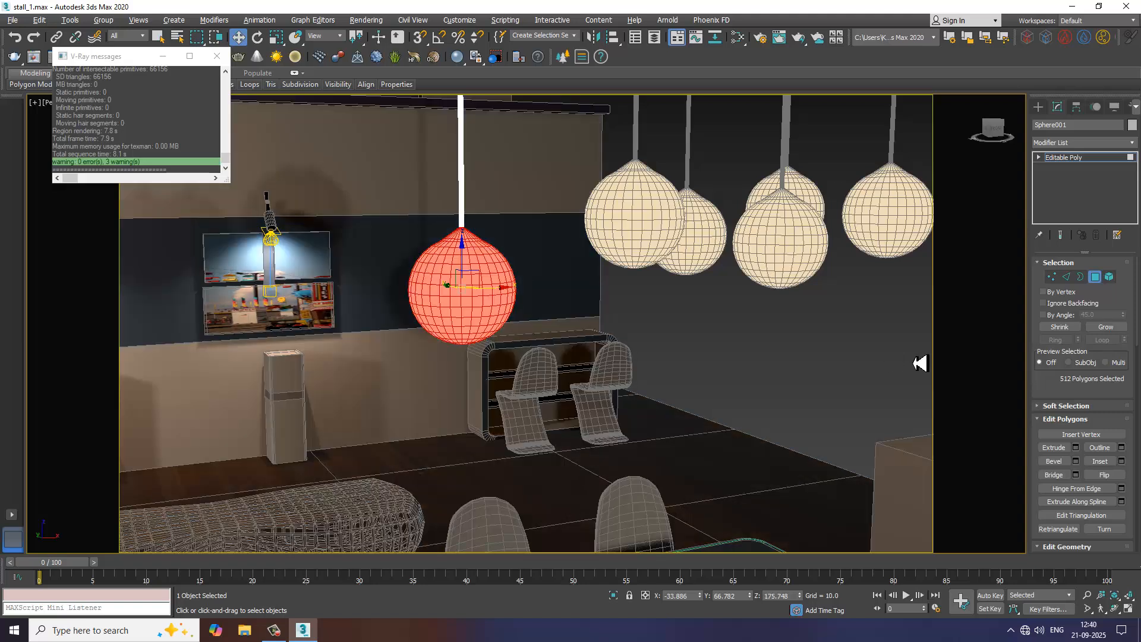
{"action": "scroll", "coordinate": [1050, 324], "scroll_direction": "down", "scroll_amount": 3}
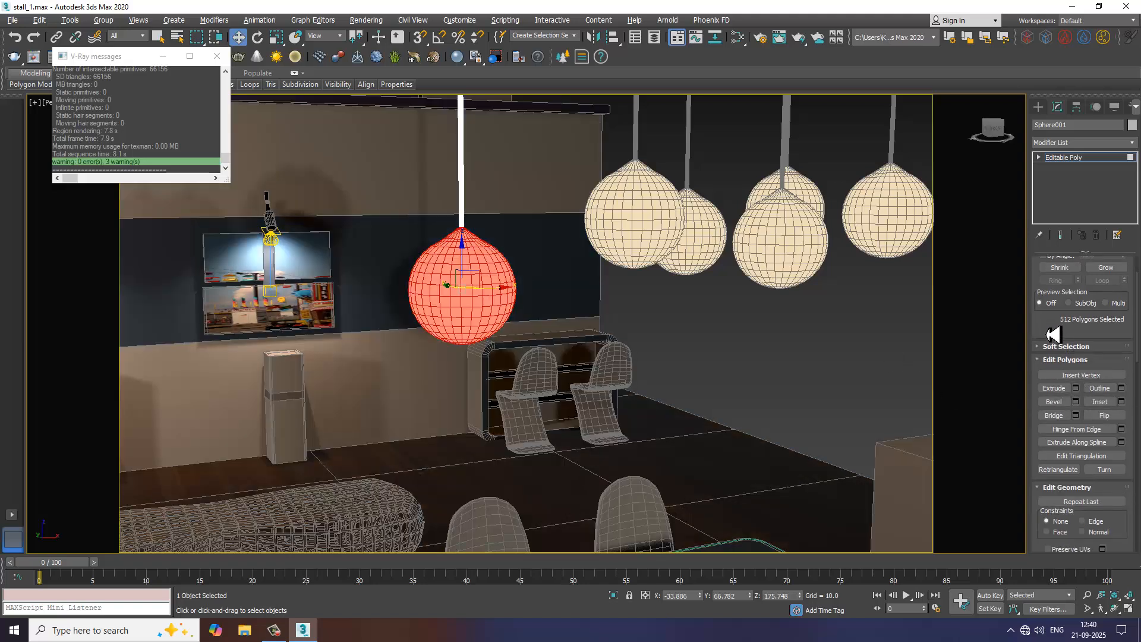
{"action": "scroll", "coordinate": [1057, 289], "scroll_direction": "down", "scroll_amount": 2}
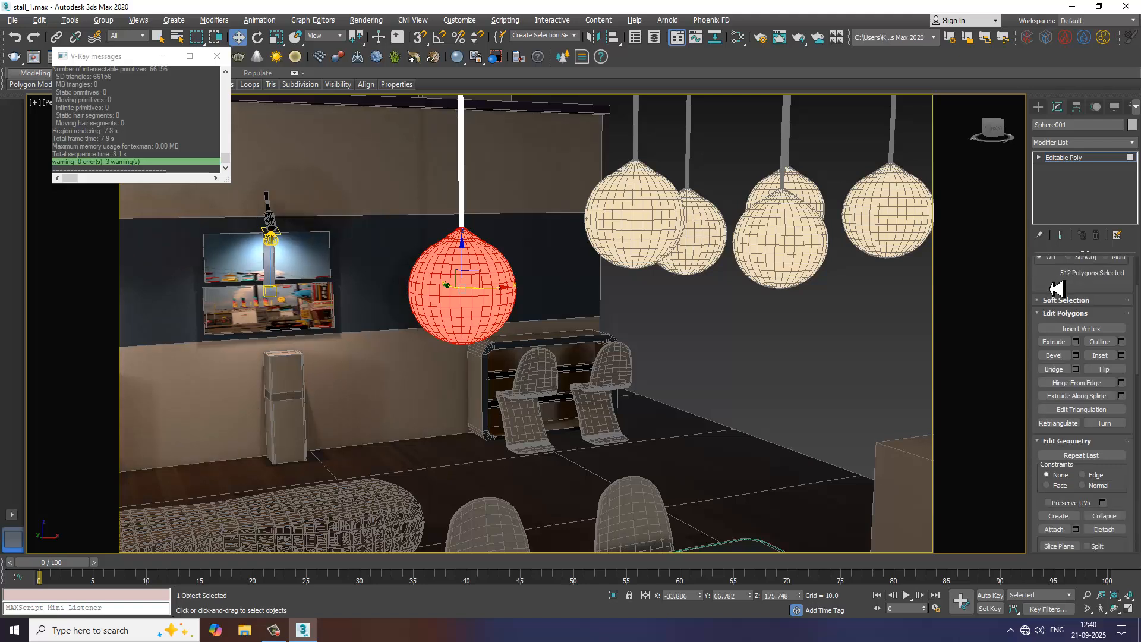
{"action": "left_click", "coordinate": [1113, 530]}
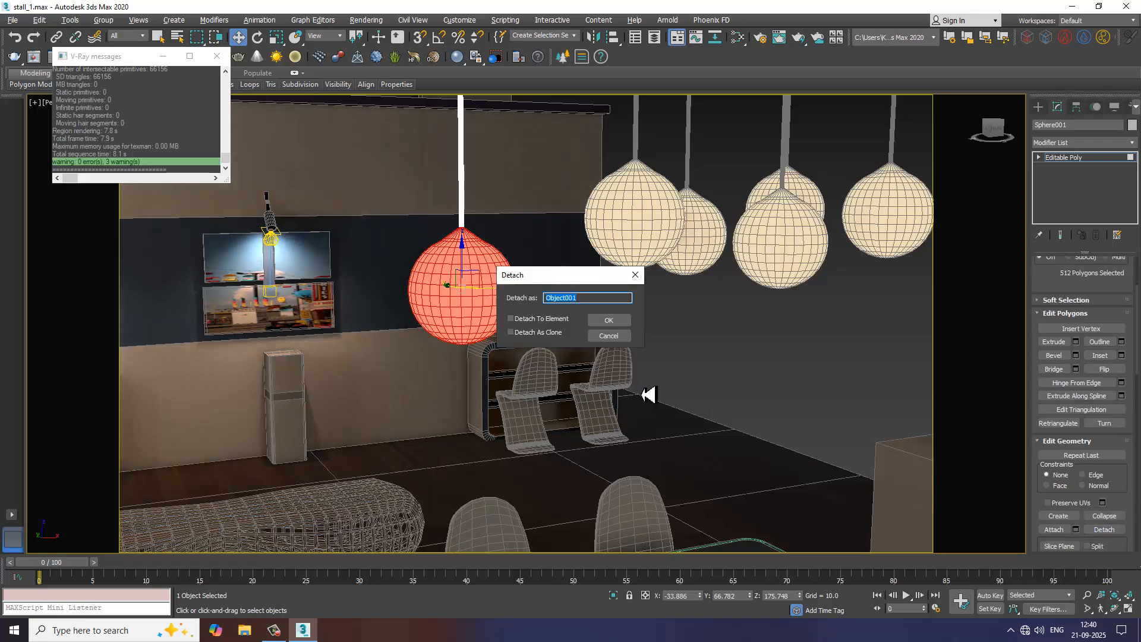
{"action": "left_click", "coordinate": [608, 336]}
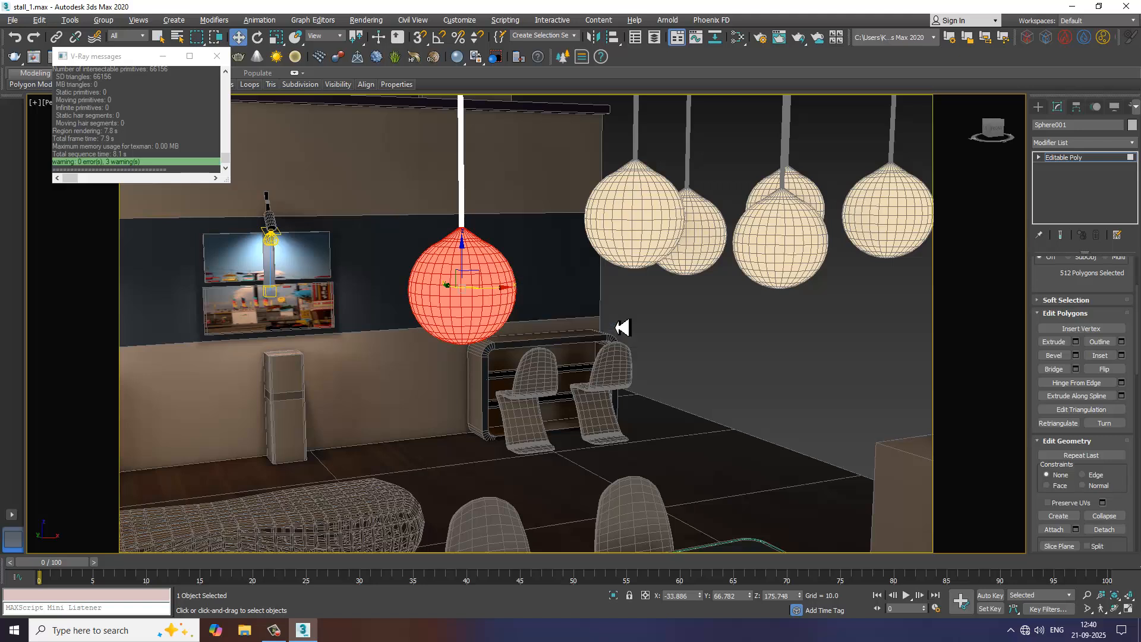
{"action": "left_click", "coordinate": [1076, 158]}
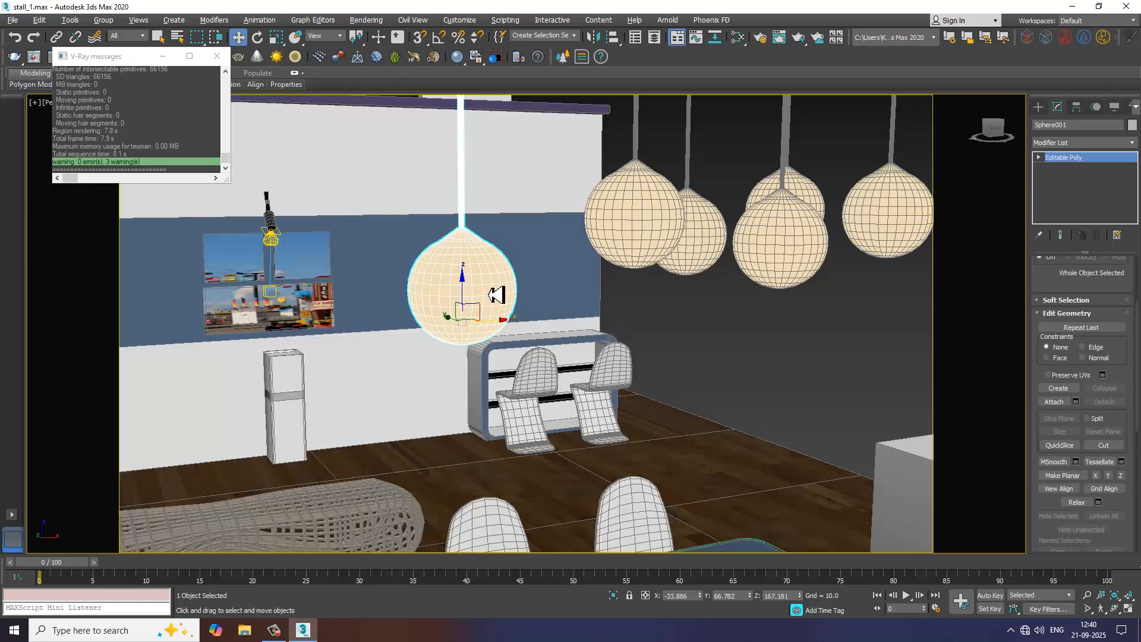
{"action": "left_click_drag", "start_coordinate": [502, 328], "coordinate": [1020, 328], "text": "shift"}
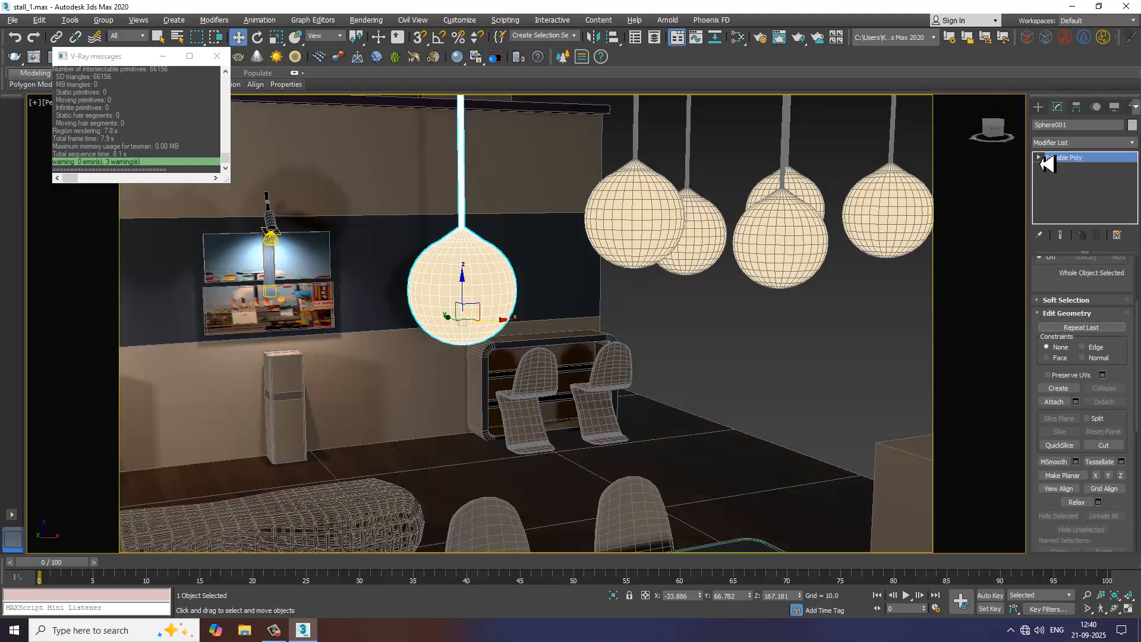
{"action": "left_click", "coordinate": [1040, 158]}
{"action": "left_click", "coordinate": [1067, 199]}
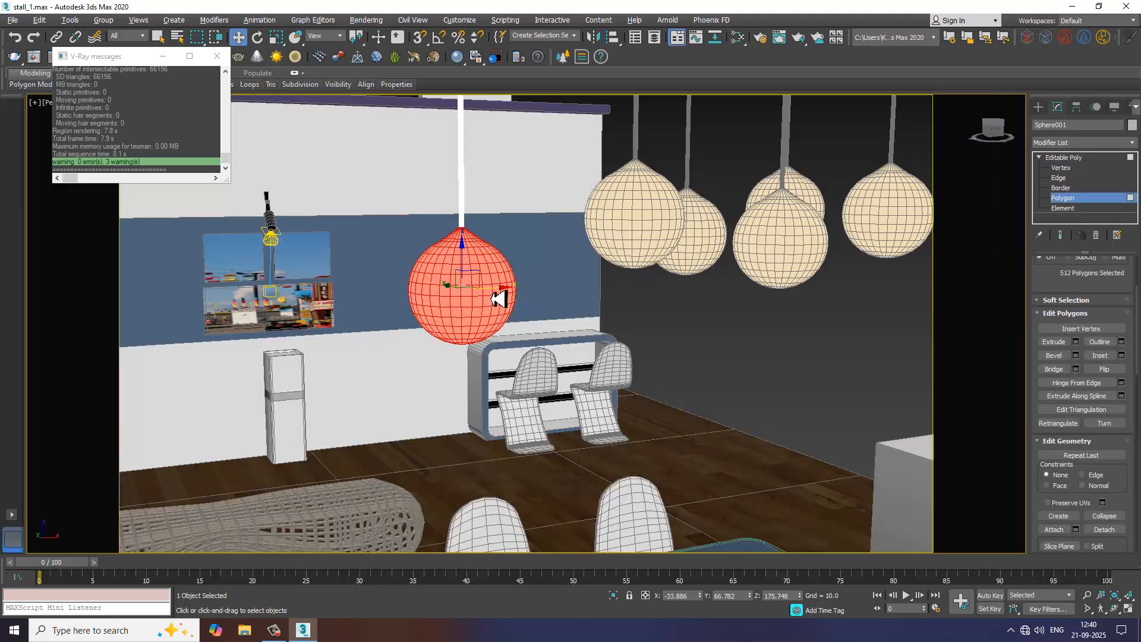
{"action": "left_click_drag", "start_coordinate": [498, 299], "coordinate": [612, 301]}
{"action": "right_click", "coordinate": [594, 304]}
Step: Convert the foremost hanging lamp to an Editable Poly and reselect it
{"action": "right_click", "coordinate": [486, 252]}
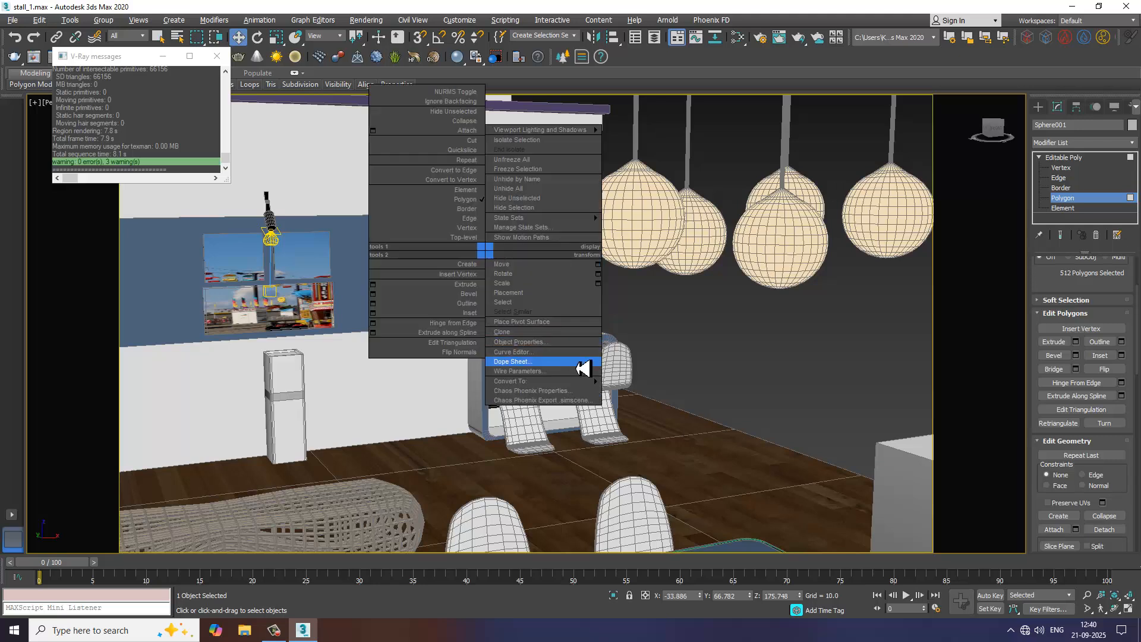
{"action": "mouse_move", "coordinate": [589, 383]}
{"action": "left_click", "coordinate": [676, 391]}
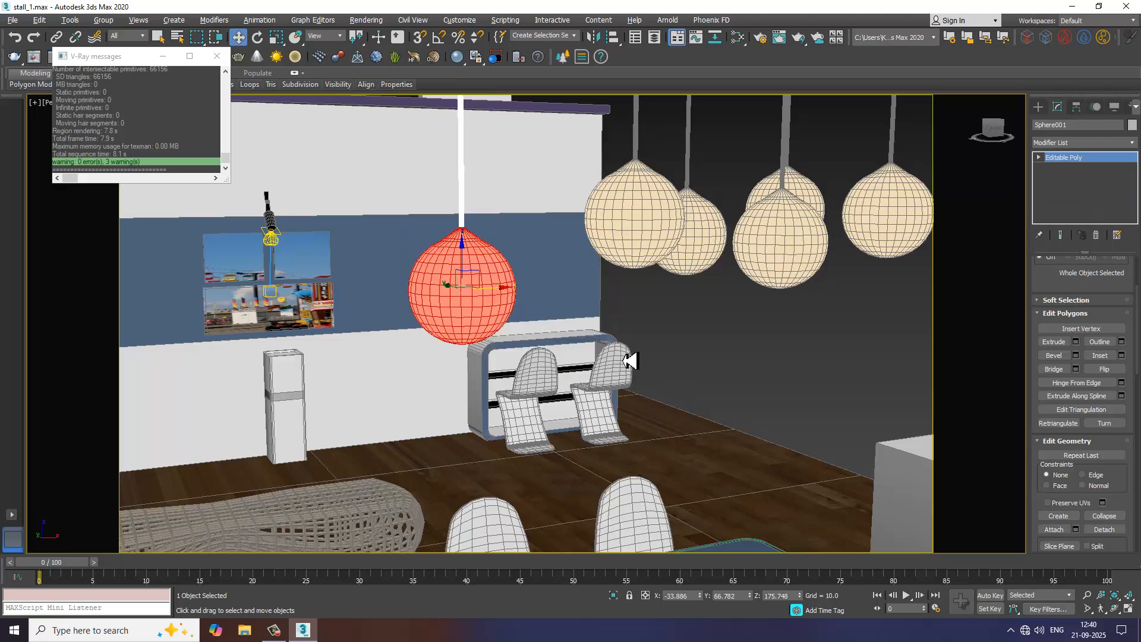
{"action": "left_click", "coordinate": [388, 289]}
{"action": "left_click", "coordinate": [447, 299]}
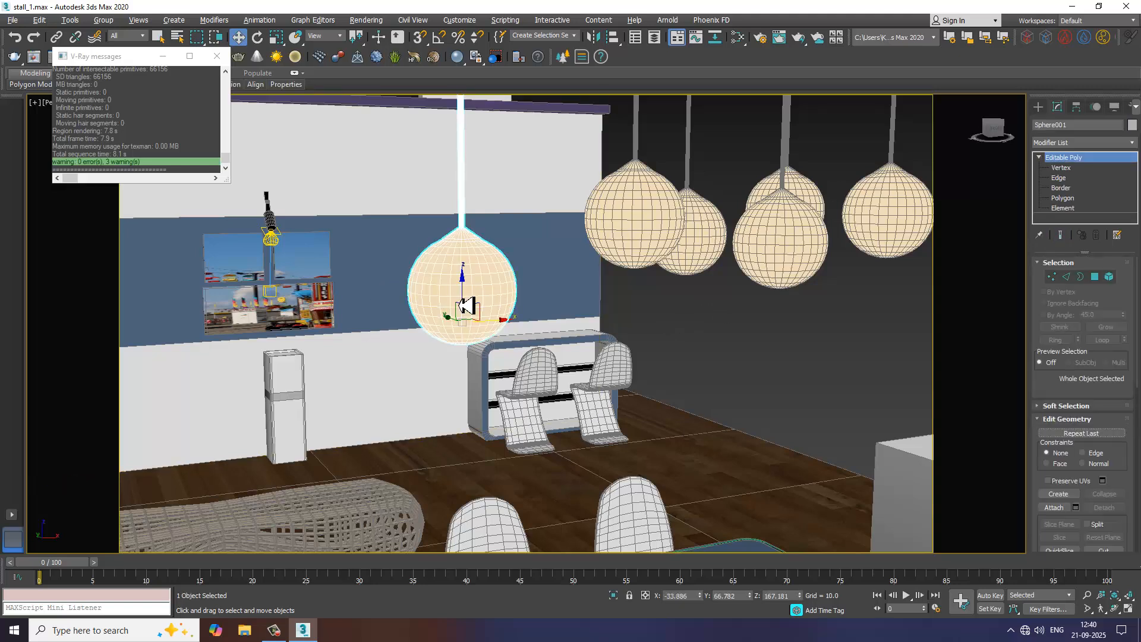
Step: Detach the globe's polygons from the foremost hanging lamp as a separate object and leave polygon editing
{"action": "left_click", "coordinate": [1063, 198]}
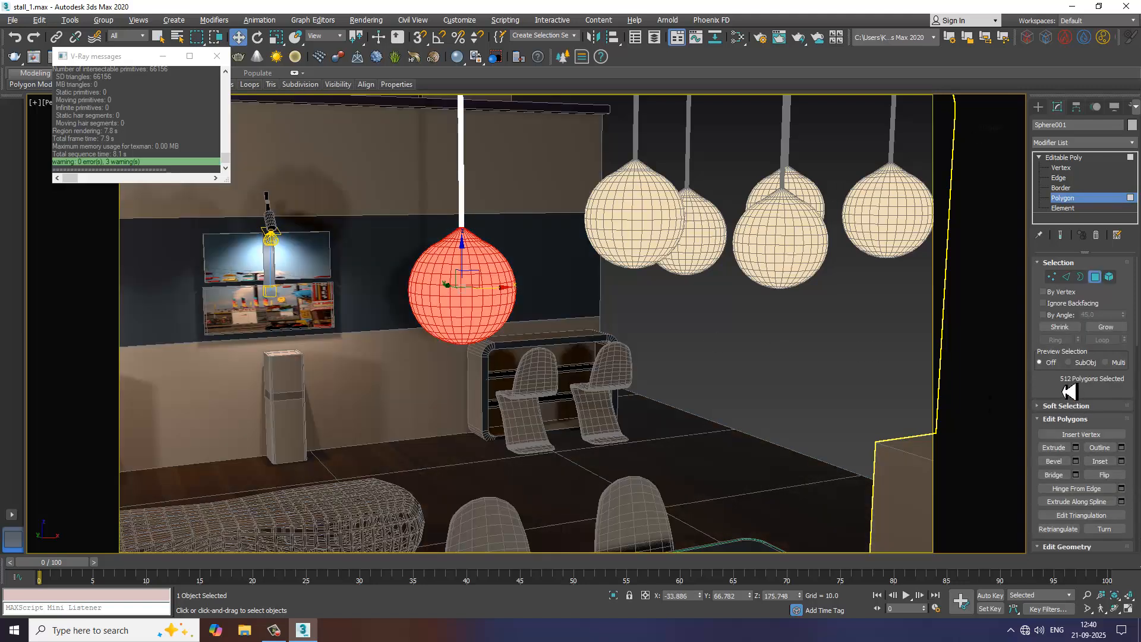
{"action": "left_click", "coordinate": [1070, 262]}
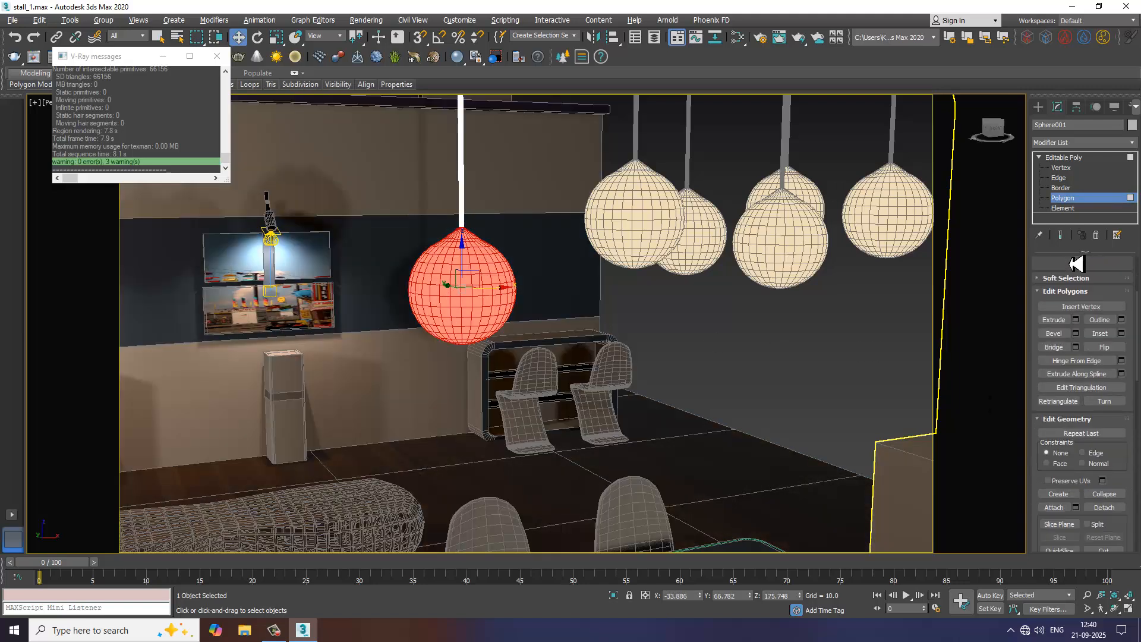
{"action": "scroll", "coordinate": [1079, 228], "scroll_direction": "down", "scroll_amount": 2}
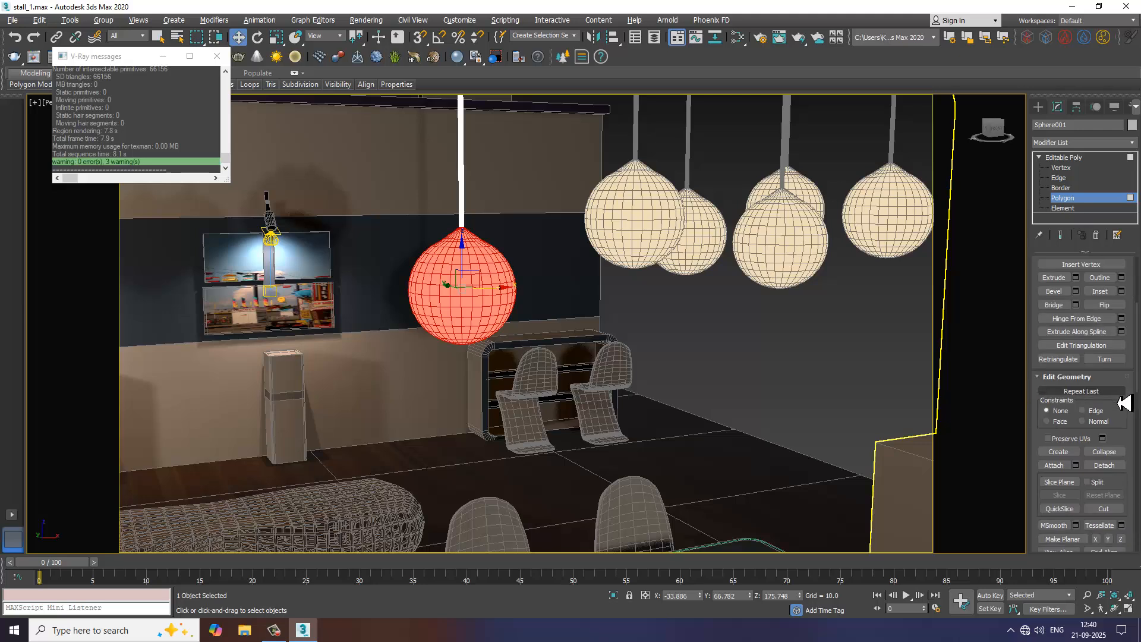
{"action": "scroll", "coordinate": [1120, 359], "scroll_direction": "down", "scroll_amount": 4}
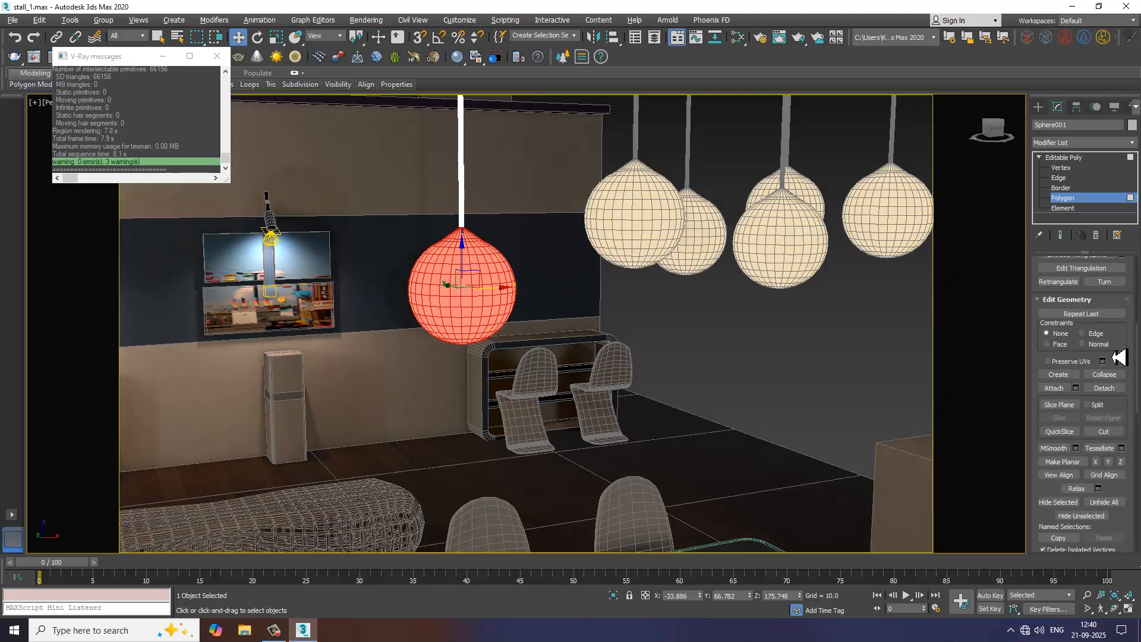
{"action": "left_click", "coordinate": [1104, 388]}
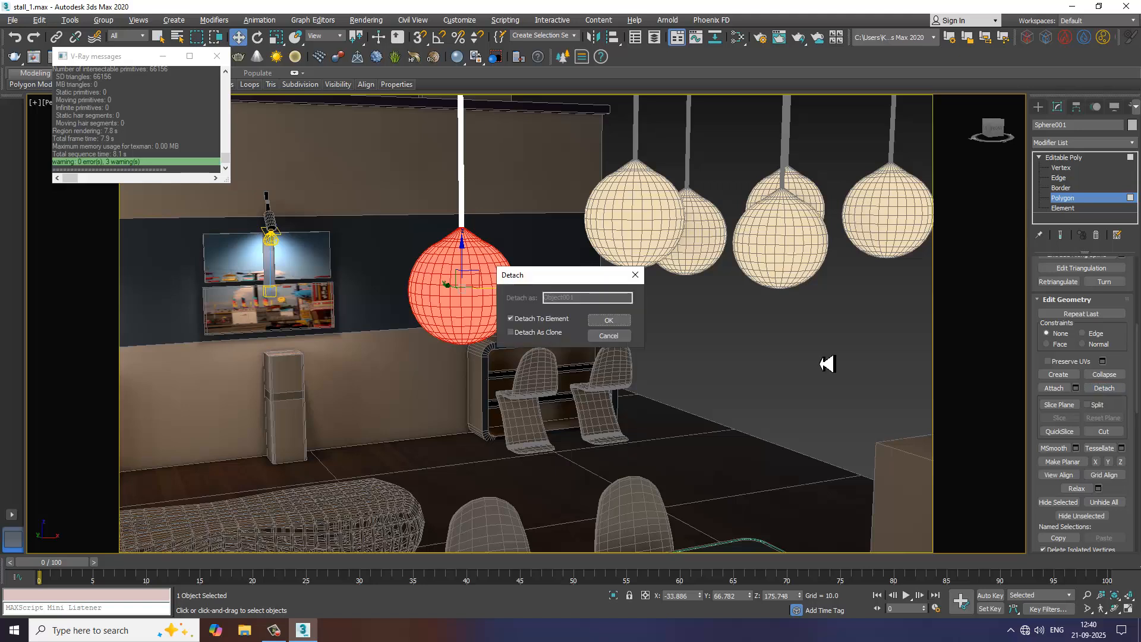
{"action": "left_click", "coordinate": [612, 321]}
{"action": "left_click", "coordinate": [1076, 158]}
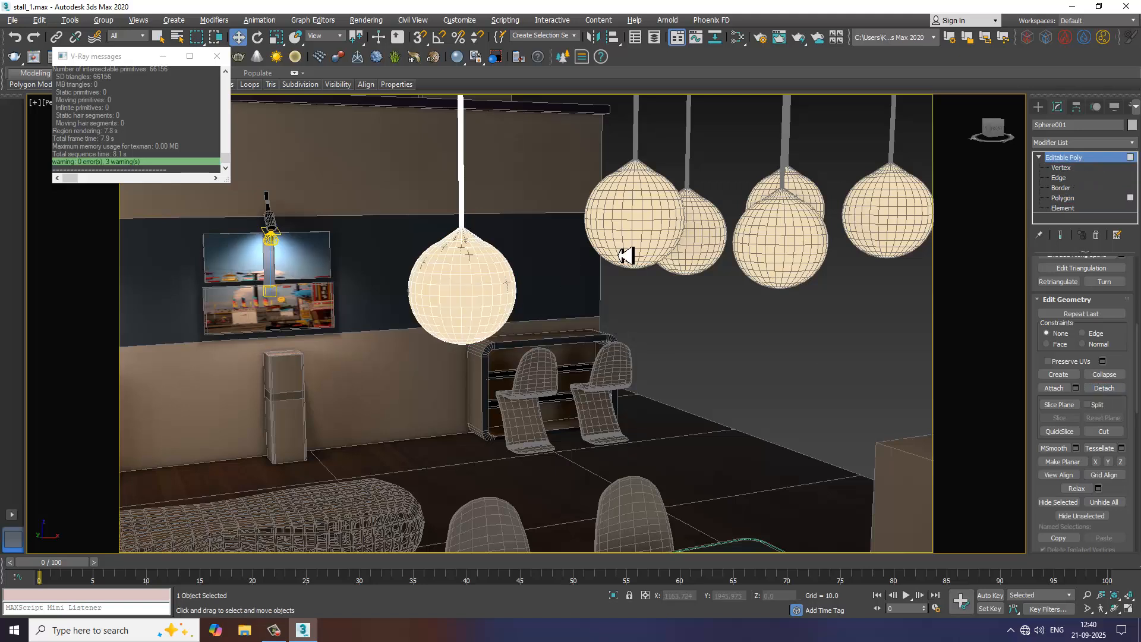
{"action": "left_click", "coordinate": [594, 307]}
{"action": "left_click", "coordinate": [495, 299]}
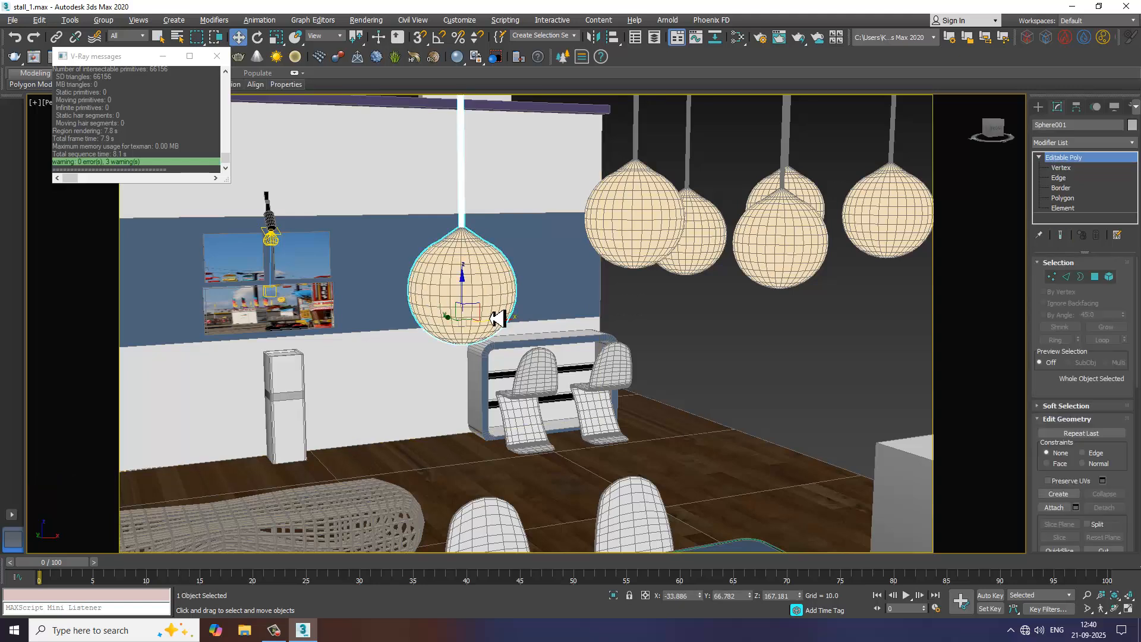
{"action": "left_click_drag", "start_coordinate": [492, 327], "coordinate": [431, 330]}
{"action": "right_click", "coordinate": [431, 331]}
Step: Inspect the original lamp's polygons, clear the polygon selection, and select the detached globe
{"action": "left_click", "coordinate": [1067, 199]}
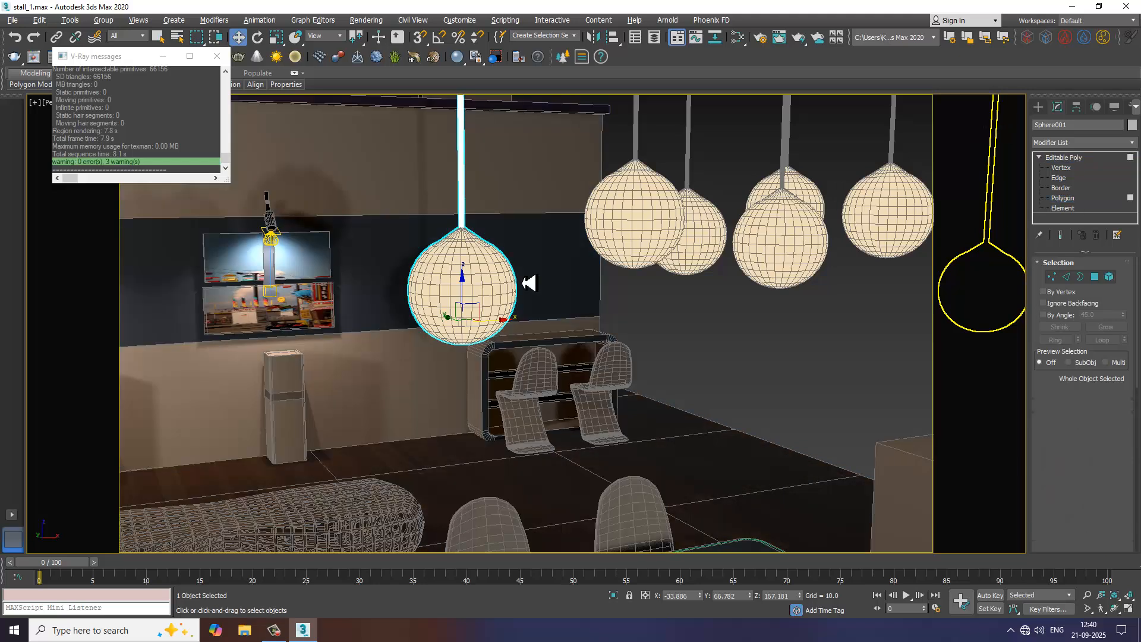
{"action": "double_click", "coordinate": [492, 292]}
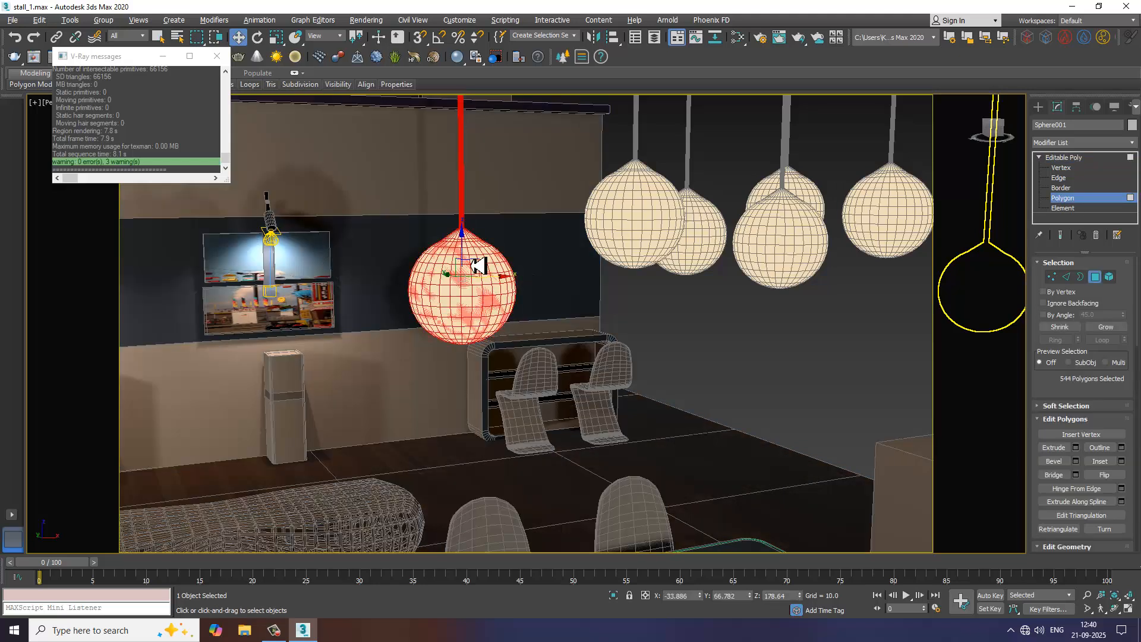
{"action": "left_click", "coordinate": [403, 112]}
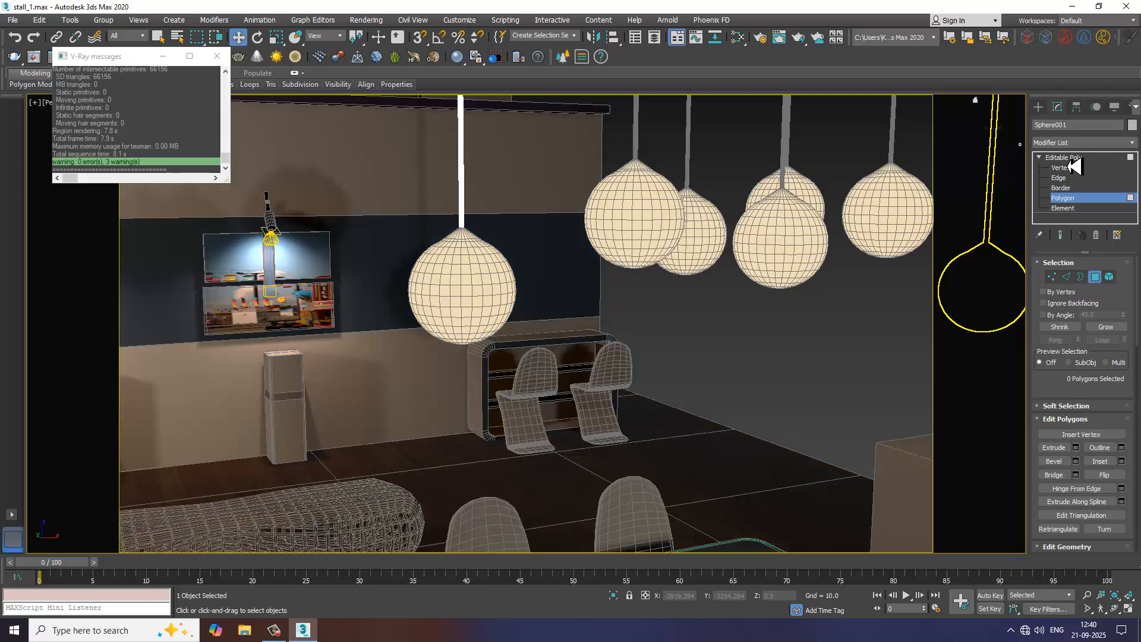
{"action": "left_click", "coordinate": [1067, 158]}
{"action": "left_click", "coordinate": [461, 276]}
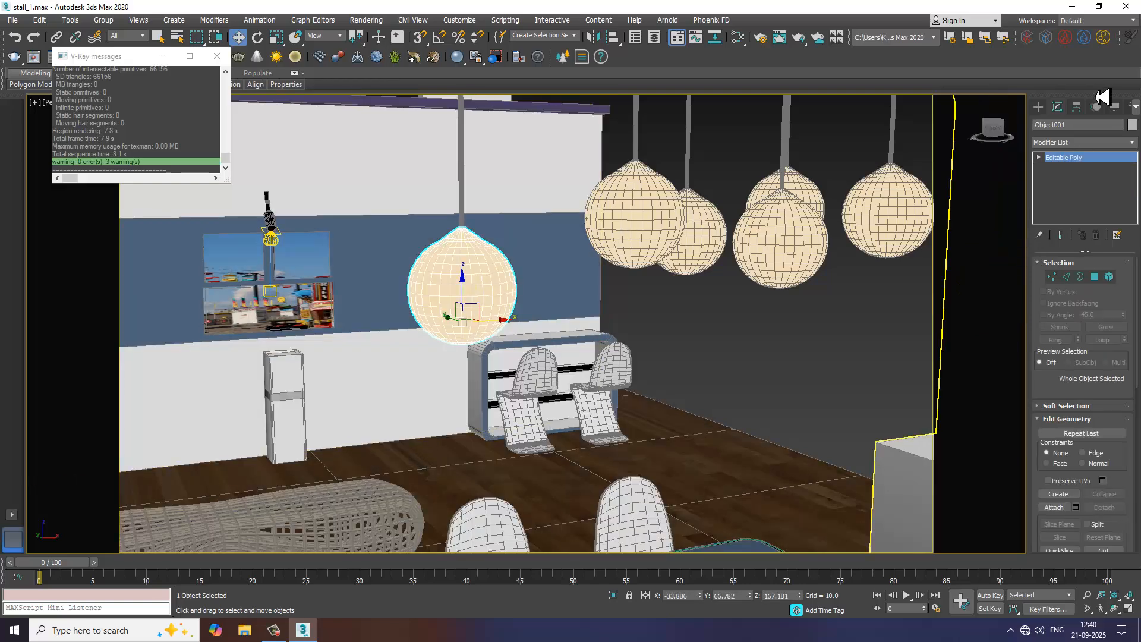
Step: Create a plane VRayLight about 135 by 107 units on the floor in front of the reception counter
{"action": "left_click", "coordinate": [1039, 107]}
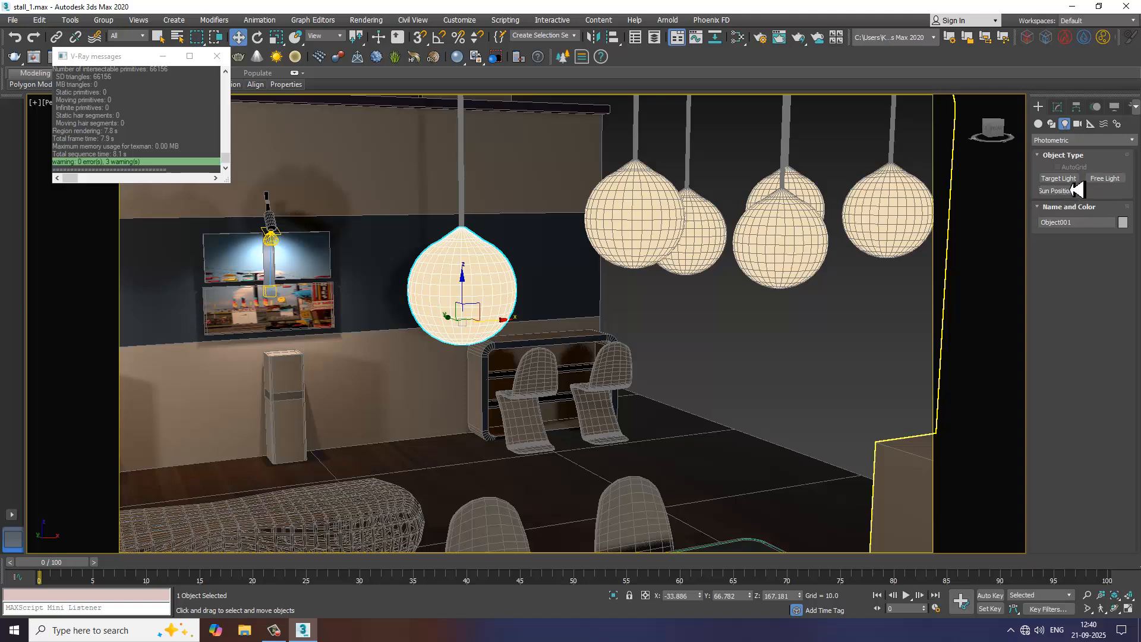
{"action": "left_click", "coordinate": [1073, 140]}
{"action": "left_click", "coordinate": [1076, 179]}
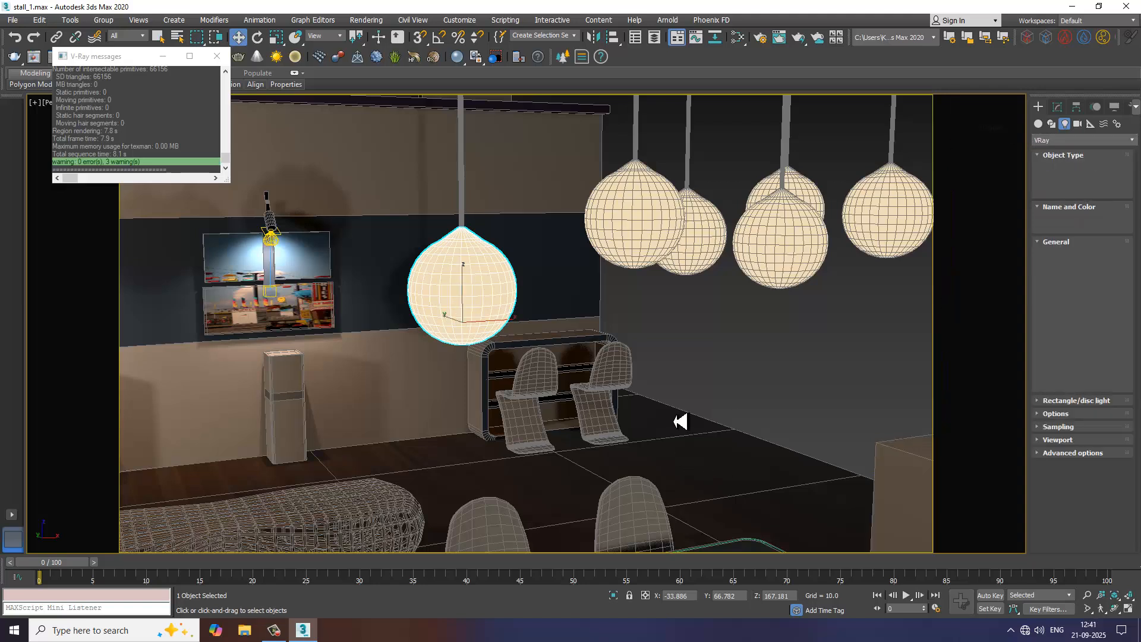
{"action": "scroll", "coordinate": [681, 421], "scroll_direction": "down", "scroll_amount": 5}
{"action": "middle_click_drag", "start_coordinate": [680, 443], "coordinate": [710, 454], "text": "alt"}
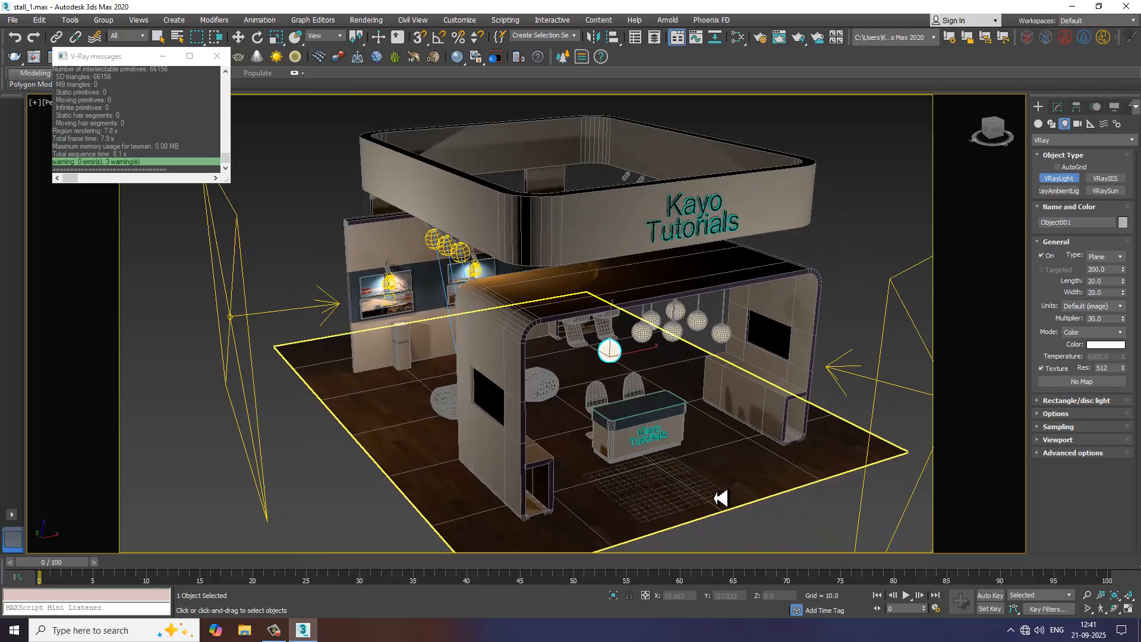
{"action": "left_click_drag", "start_coordinate": [719, 450], "coordinate": [699, 516]}
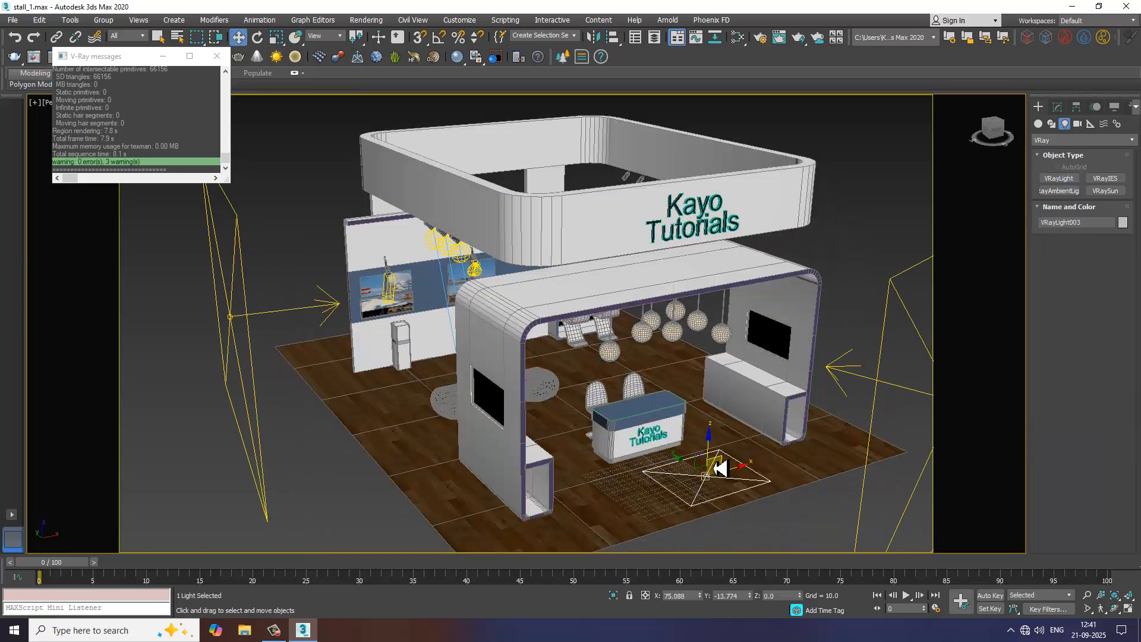
Step: Change the new V-Ray light's type to Mesh and pick the detached globe of the foremost hanging lamp as its mesh
{"action": "left_click", "coordinate": [1057, 107]}
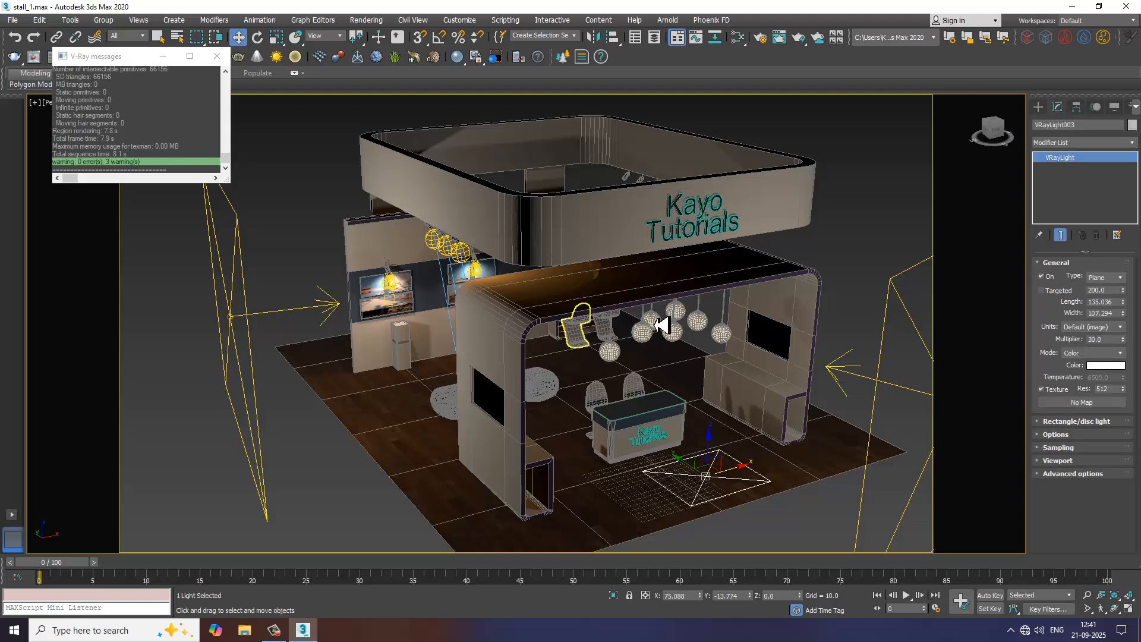
{"action": "scroll", "coordinate": [656, 312], "scroll_direction": "up", "scroll_amount": 3}
{"action": "left_click", "coordinate": [1109, 279]}
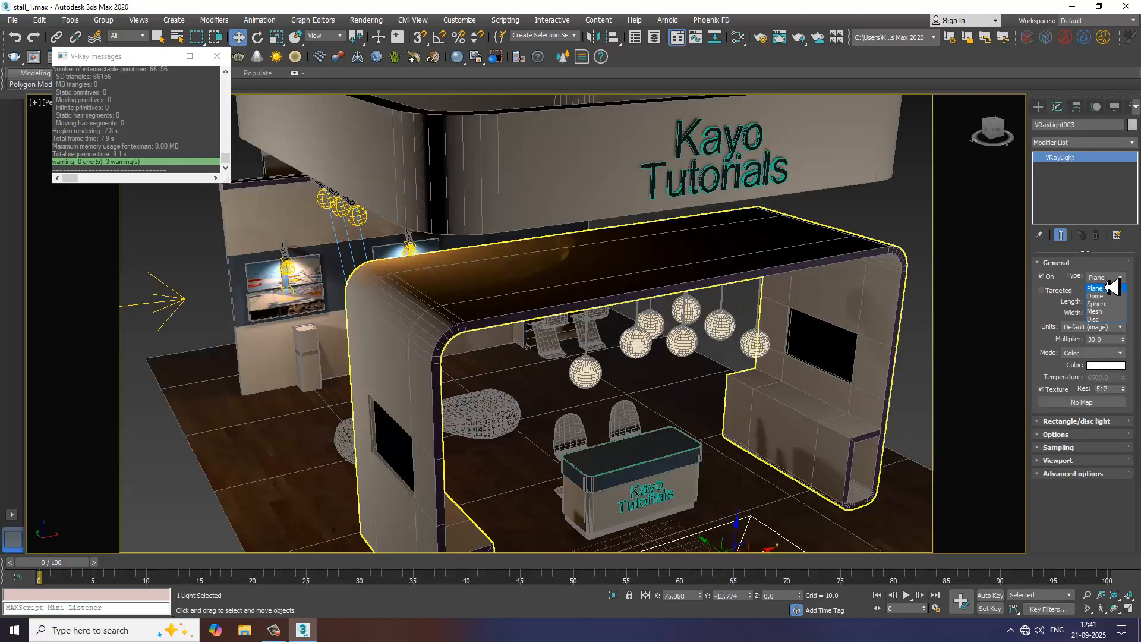
{"action": "left_click", "coordinate": [1107, 312]}
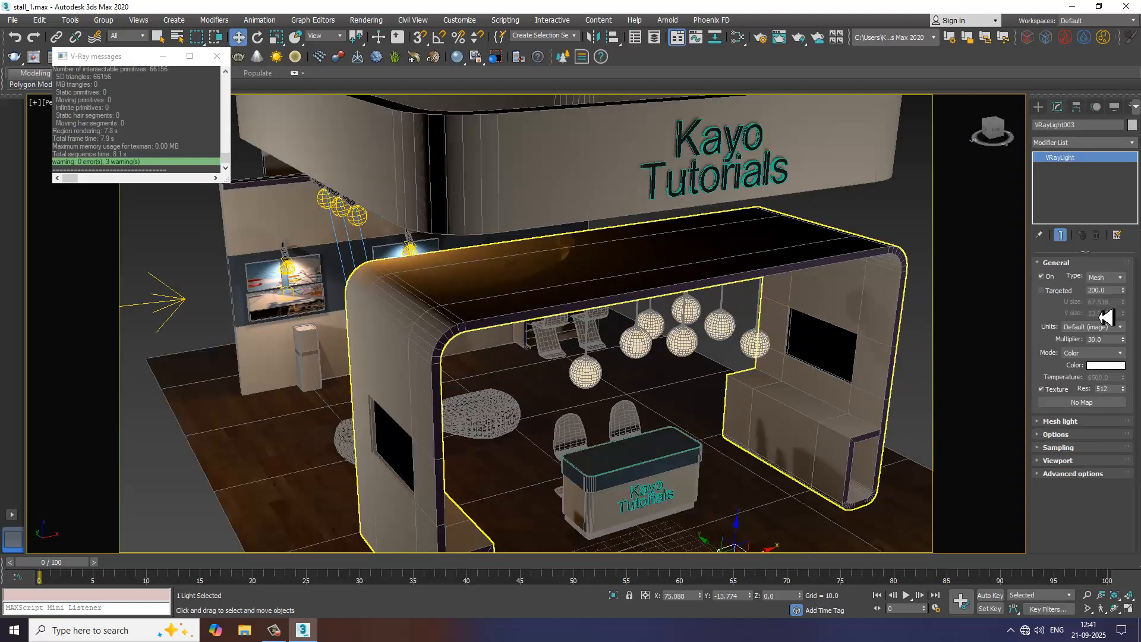
{"action": "left_click", "coordinate": [1079, 421]}
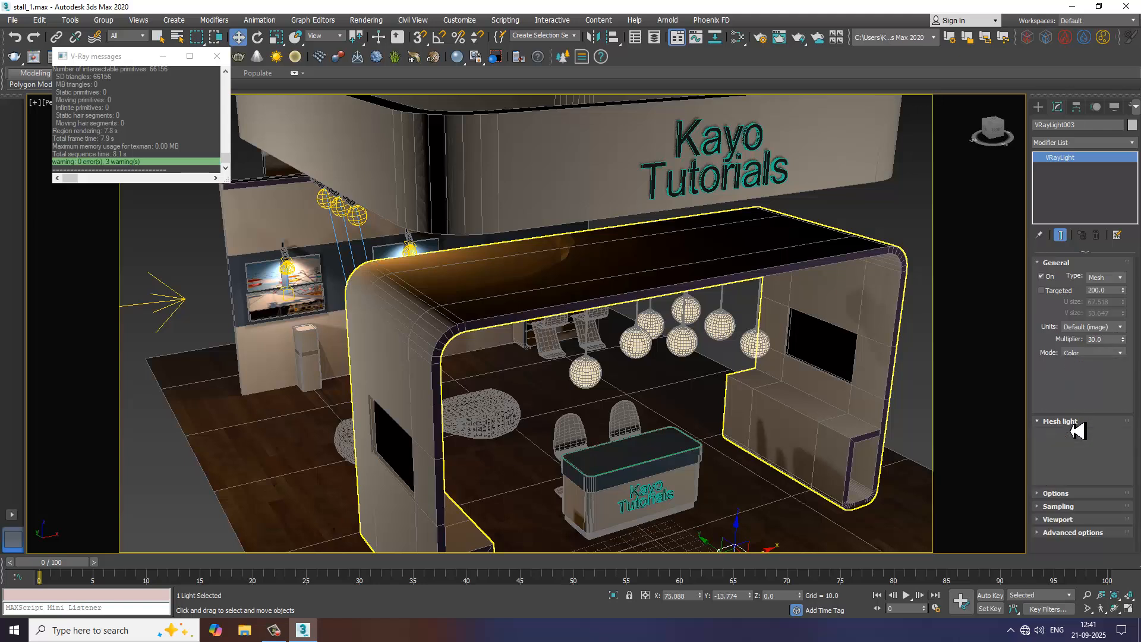
{"action": "left_click", "coordinate": [1082, 448]}
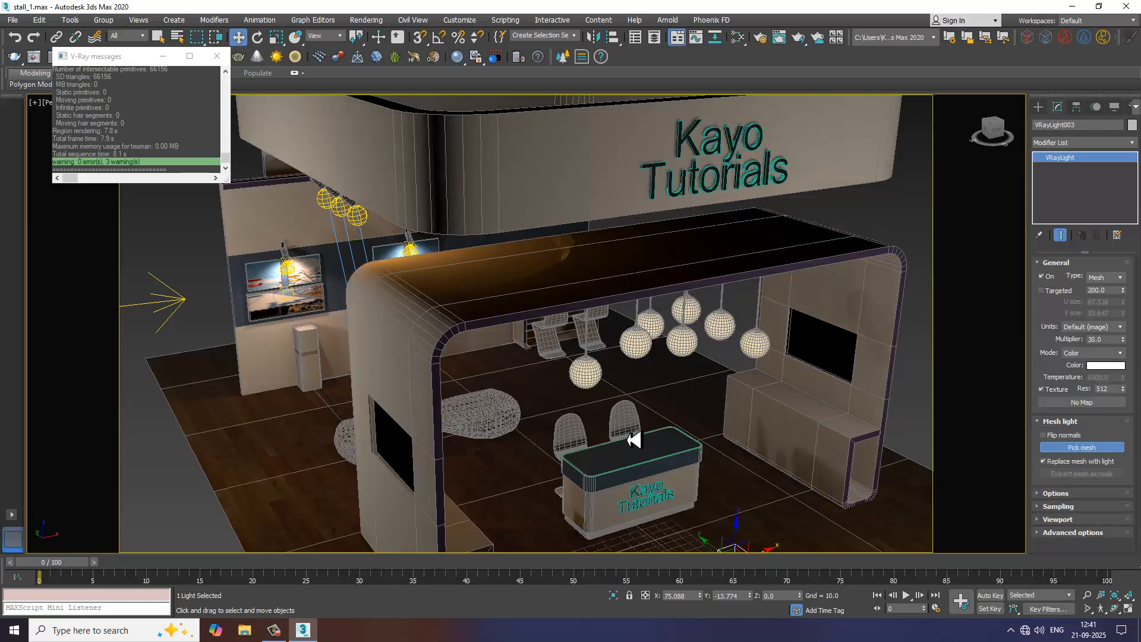
{"action": "left_click", "coordinate": [589, 373]}
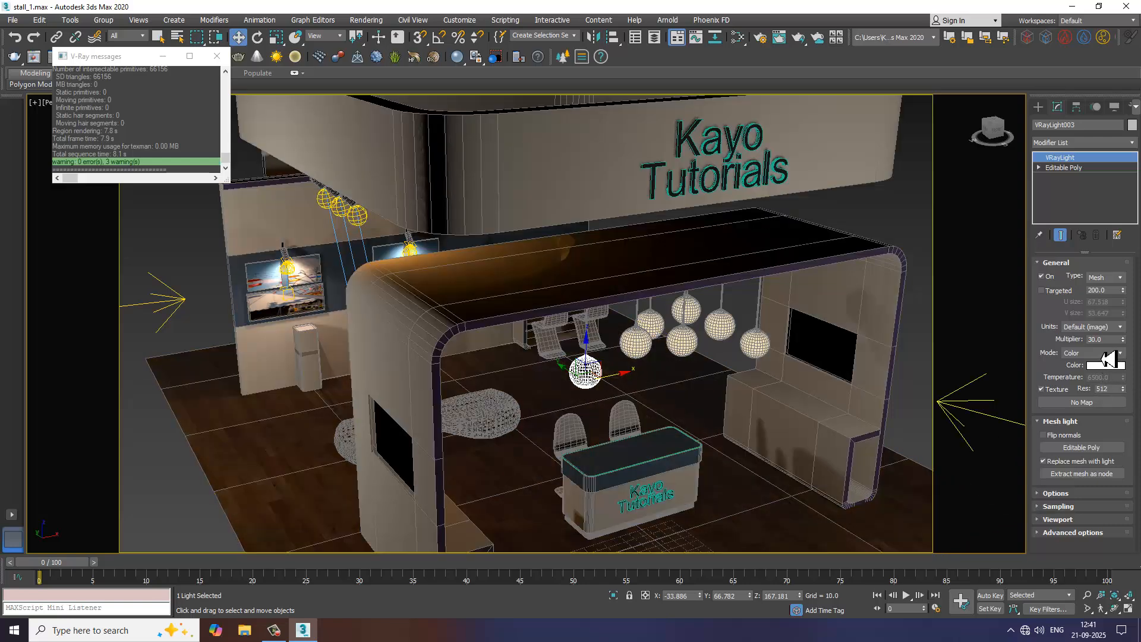
Step: Switch the lamp's mesh light to Temperature mode and set its temperature to 5200
{"action": "left_click", "coordinate": [1108, 355]}
{"action": "left_click", "coordinate": [1094, 371]}
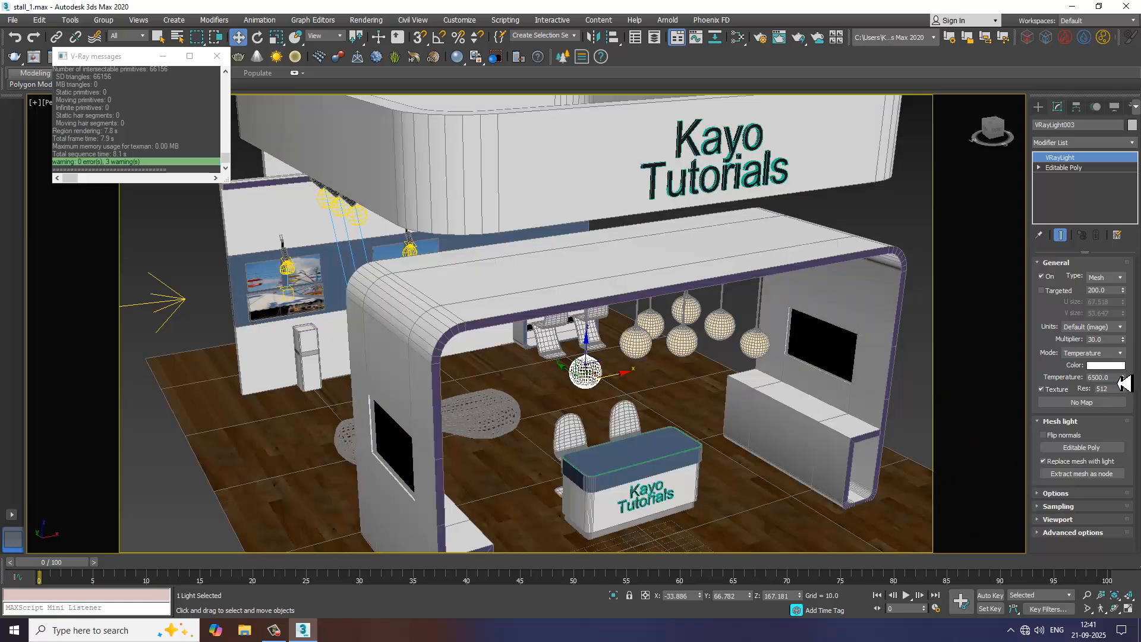
{"action": "type", "text": "5200"}
{"action": "key", "text": "Return"}
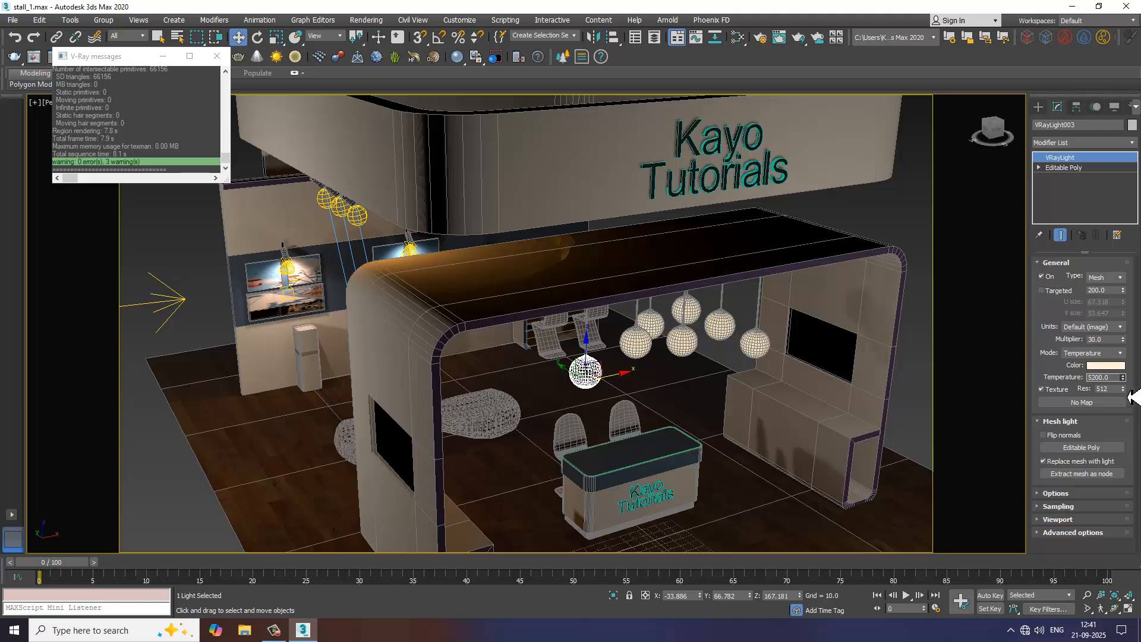
Step: Set the lamp's mesh light temperature to 5525 and run a brief test render of the hanging lamps
{"action": "left_click_drag", "start_coordinate": [1130, 397], "coordinate": [1130, 390]}
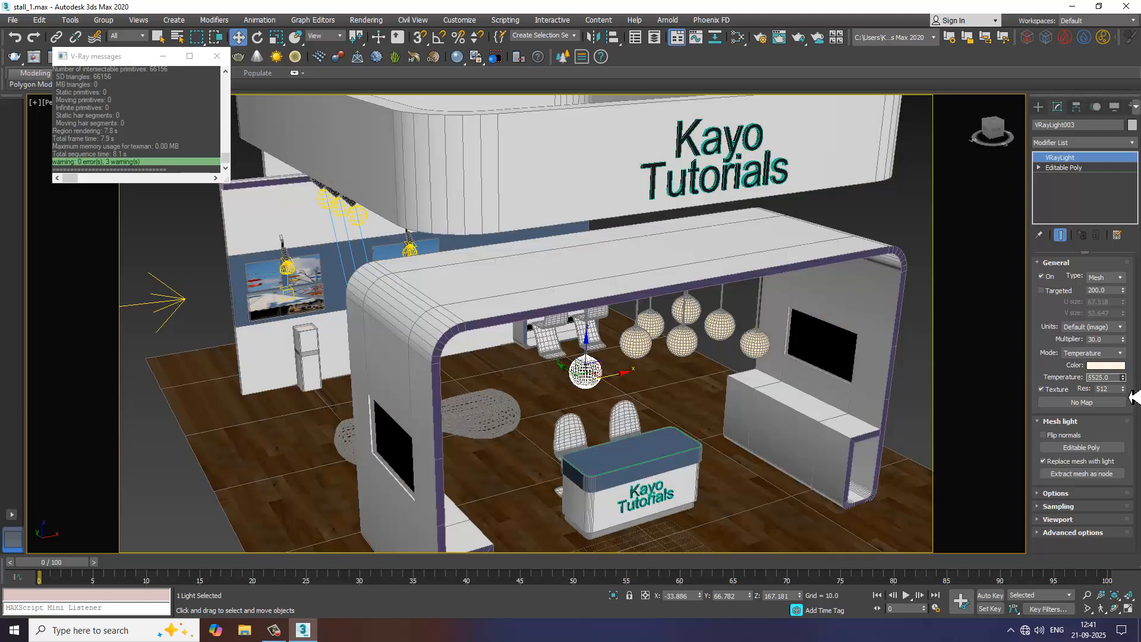
{"action": "scroll", "coordinate": [650, 377], "scroll_direction": "up", "scroll_amount": 4}
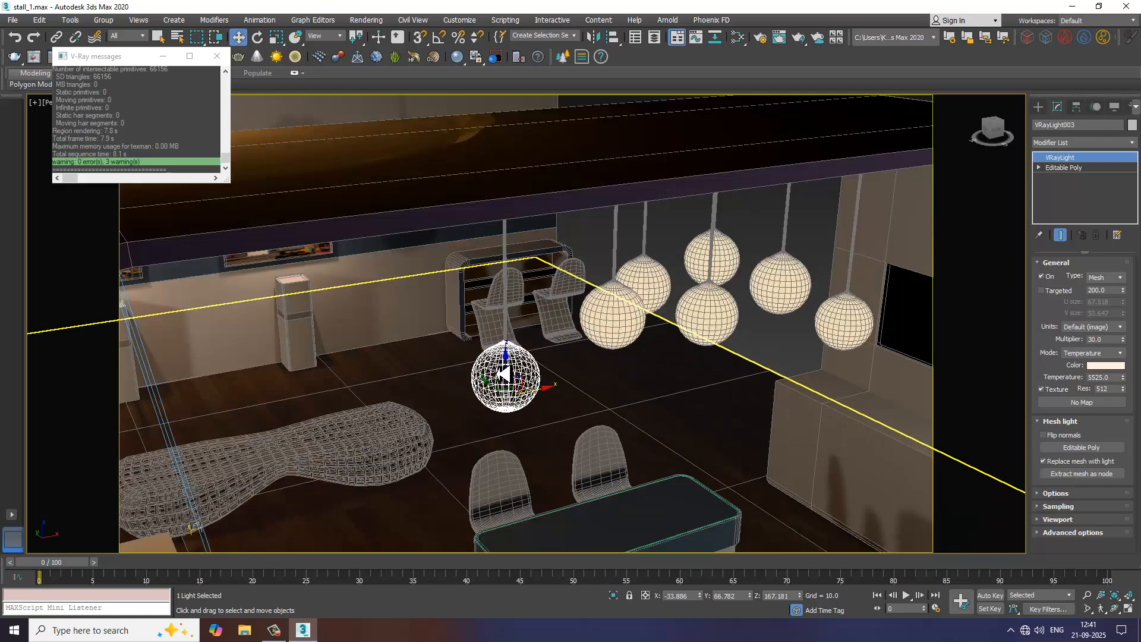
{"action": "scroll", "coordinate": [596, 388], "scroll_direction": "down", "scroll_amount": 4}
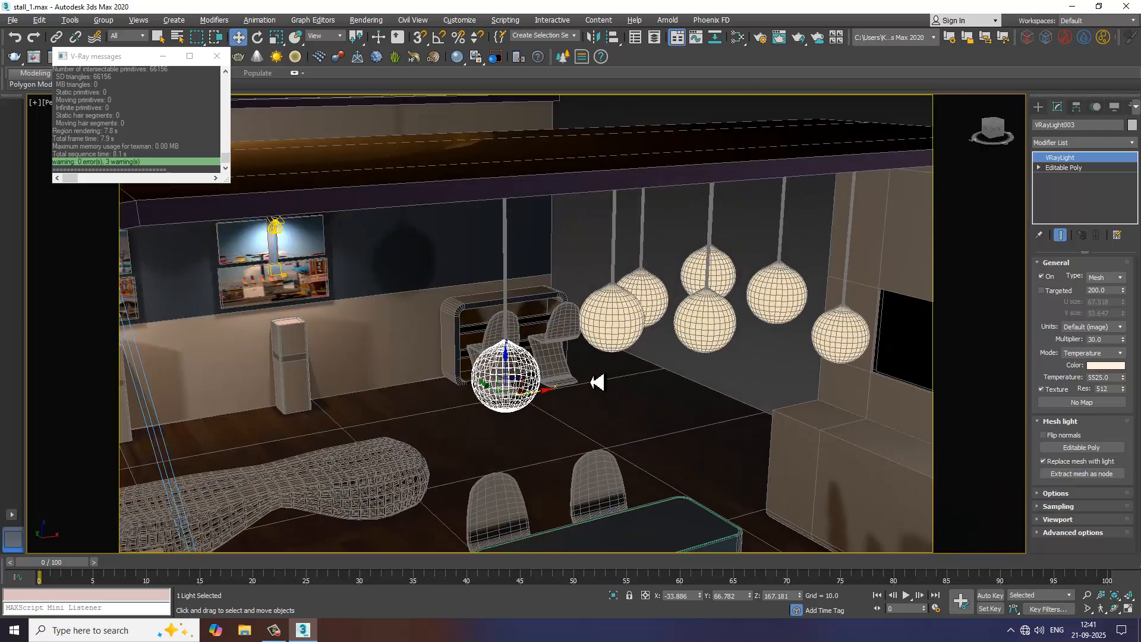
{"action": "left_click", "coordinate": [366, 20]}
{"action": "left_click", "coordinate": [376, 41]}
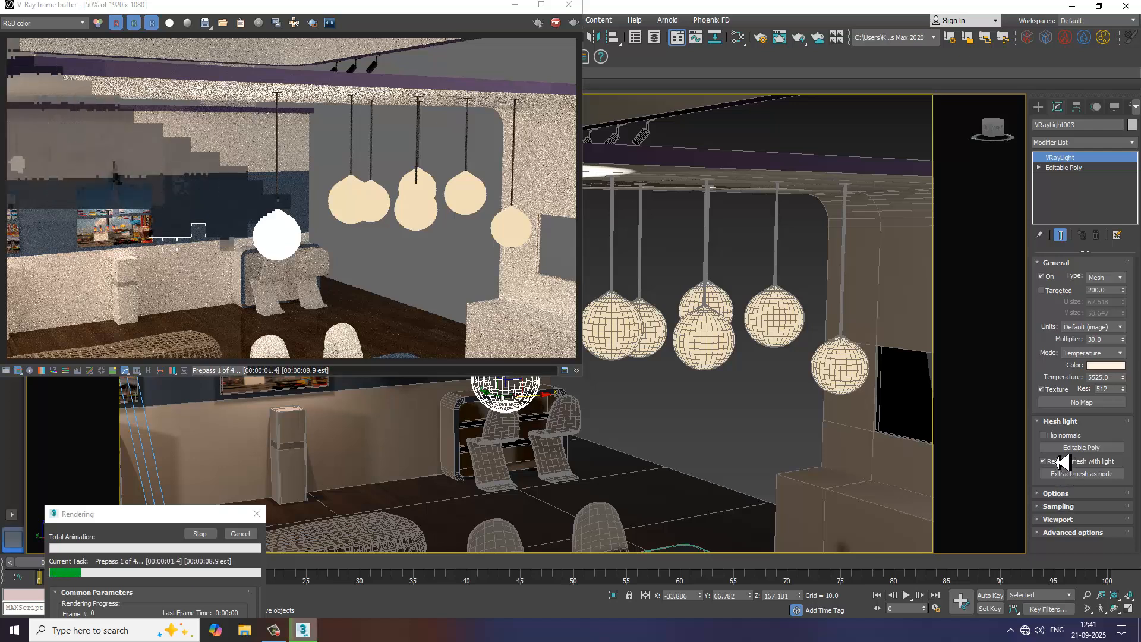
{"action": "key", "text": "Escape"}
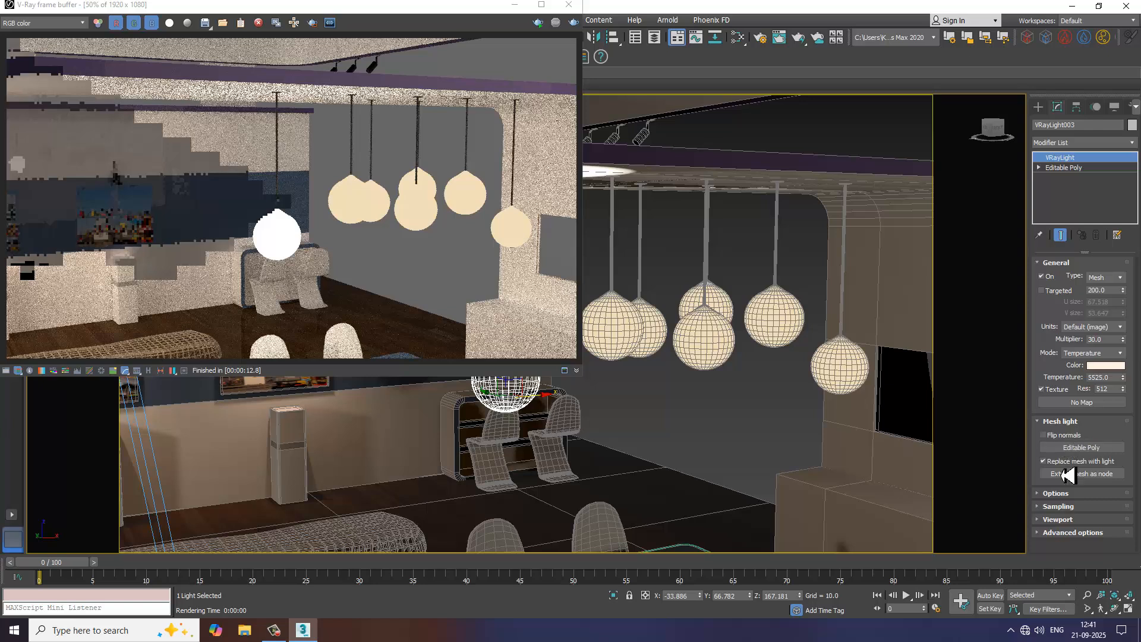
Step: Show the mesh light's shadow and visibility options, and test render the hanging lamps again
{"action": "left_click", "coordinate": [1057, 494]}
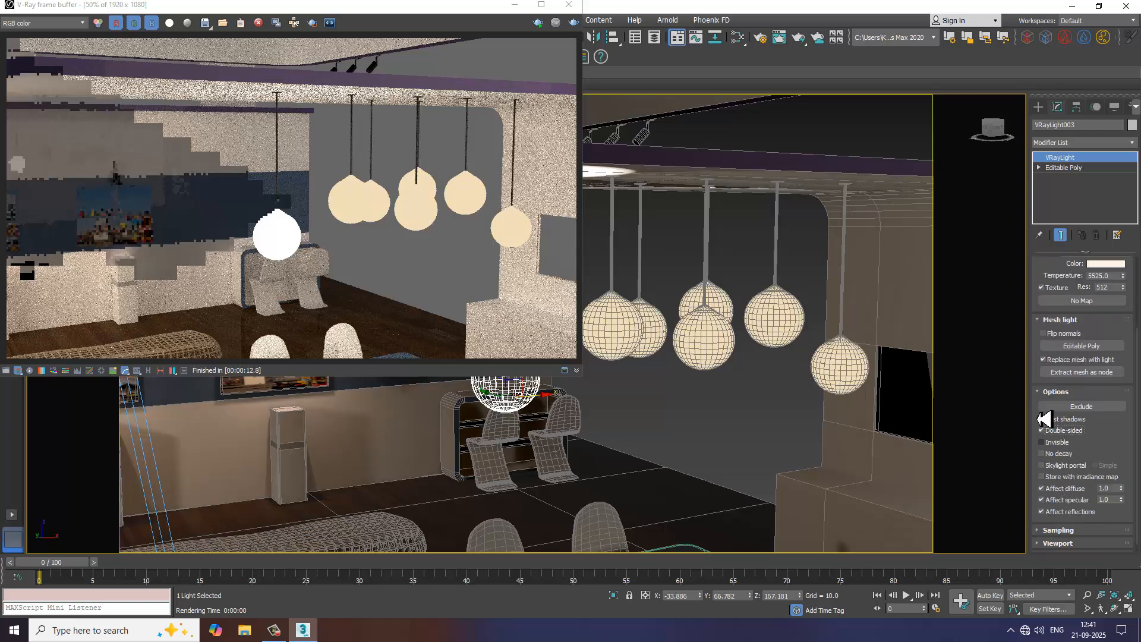
{"action": "left_click", "coordinate": [574, 24]}
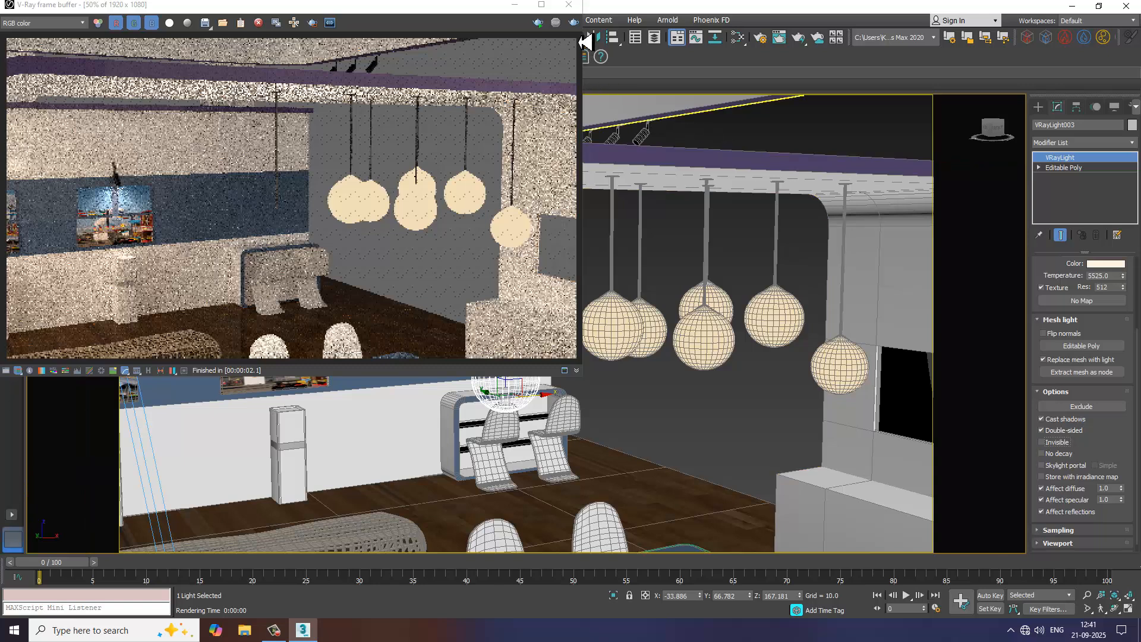
{"action": "left_click", "coordinate": [575, 24]}
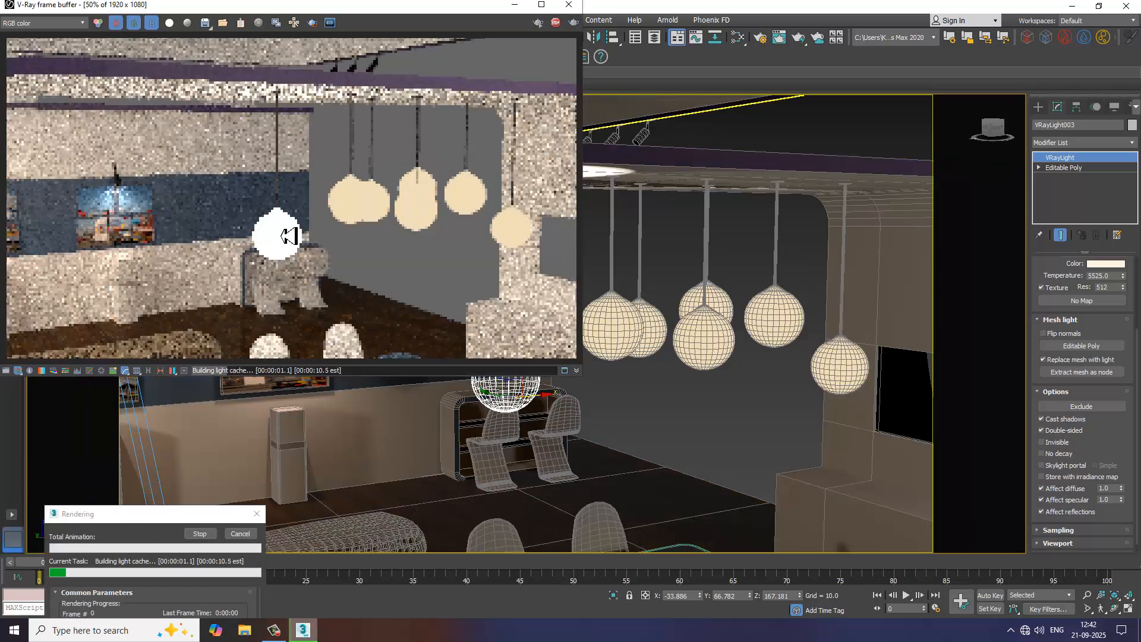
{"action": "scroll", "coordinate": [288, 238], "scroll_direction": "down", "scroll_amount": 2}
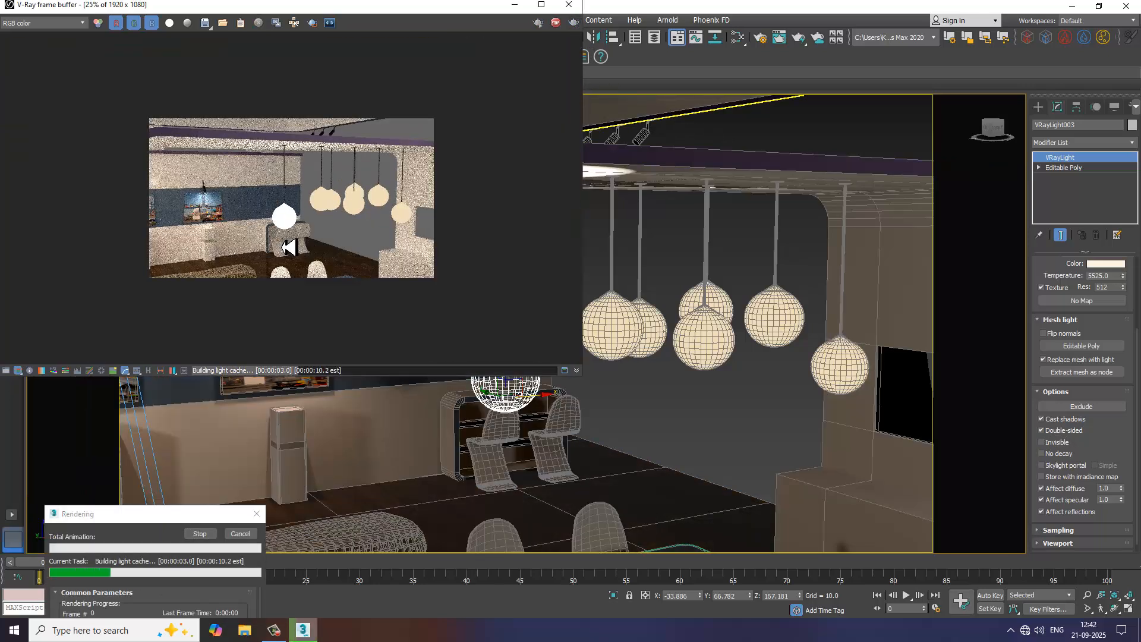
{"action": "left_click", "coordinate": [569, 5]}
Step: Set the mesh light's multiplier to 6 and its temperature to 3094, test rendering after each change
{"action": "scroll", "coordinate": [1128, 285], "scroll_direction": "up", "scroll_amount": 2}
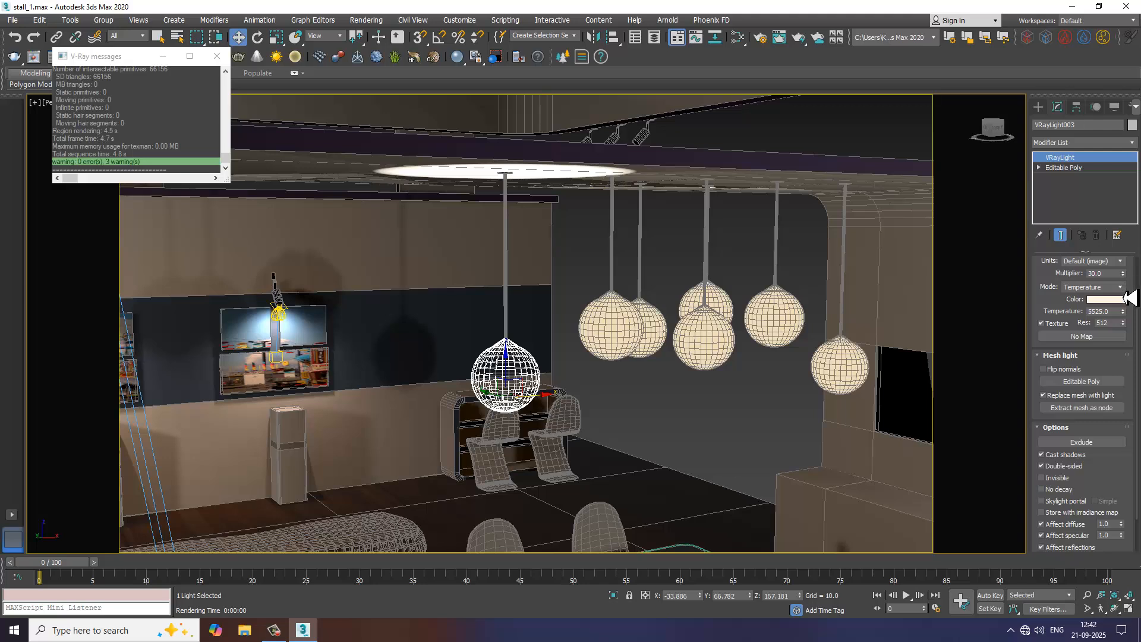
{"action": "left_click_drag", "start_coordinate": [1124, 299], "coordinate": [1129, 273]}
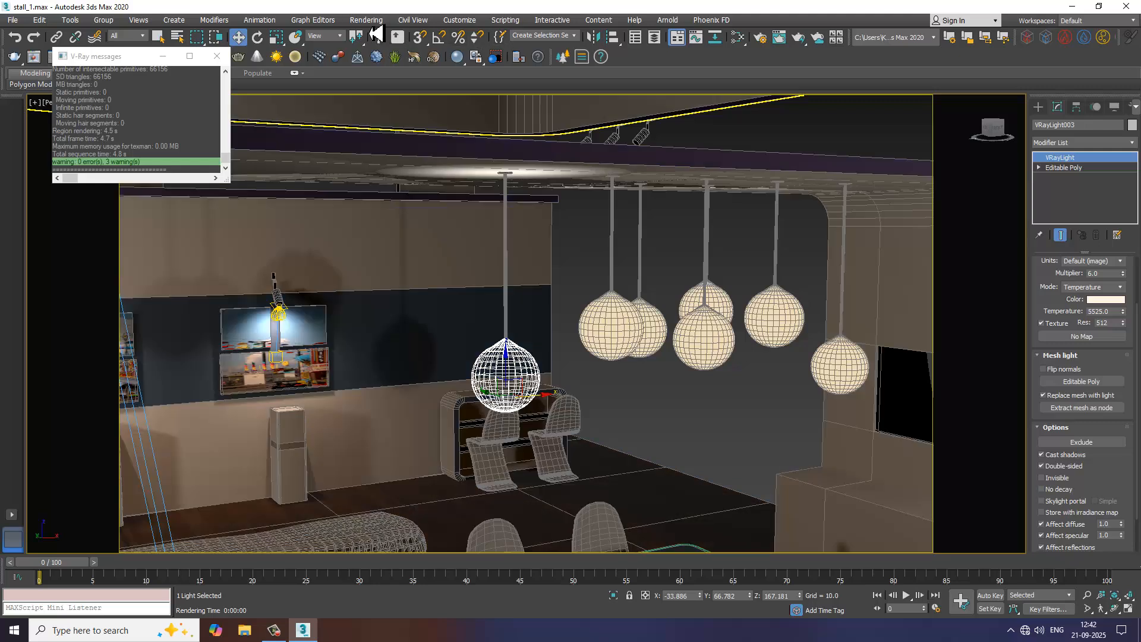
{"action": "left_click", "coordinate": [367, 20]}
{"action": "left_click", "coordinate": [385, 43]}
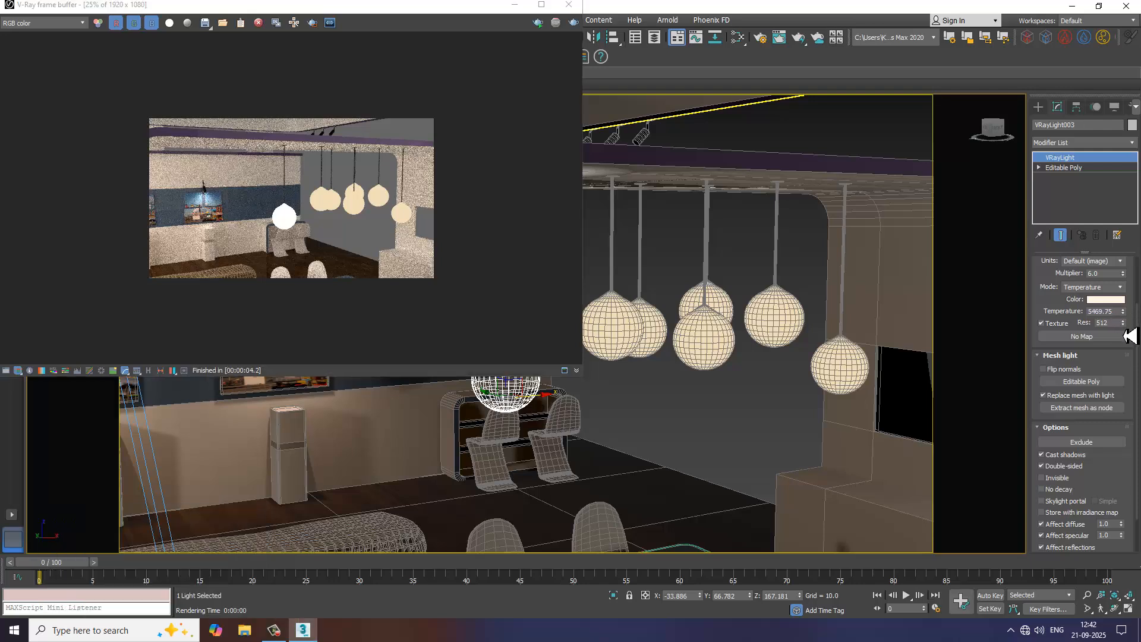
{"action": "left_click_drag", "start_coordinate": [1125, 337], "coordinate": [1129, 342]}
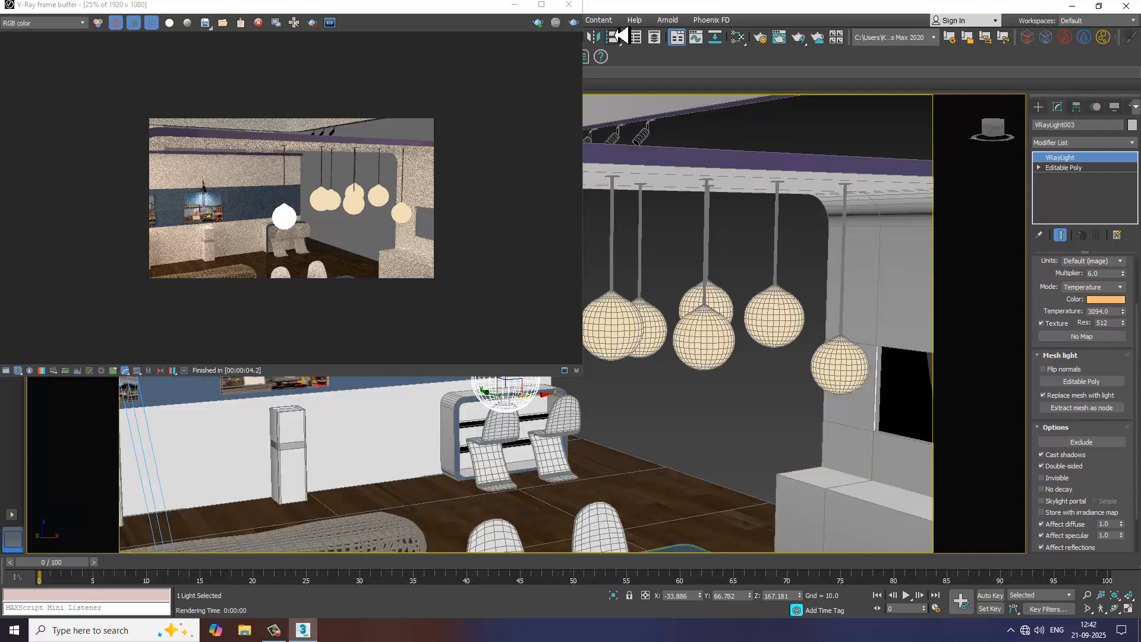
{"action": "left_click", "coordinate": [574, 24]}
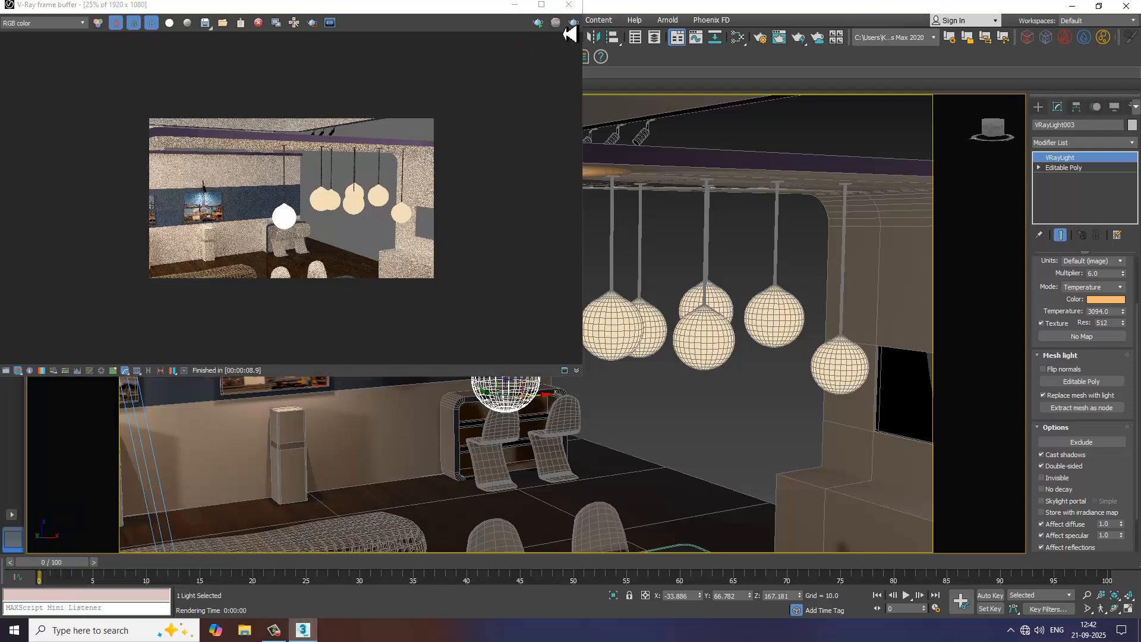
{"action": "left_click", "coordinate": [569, 5]}
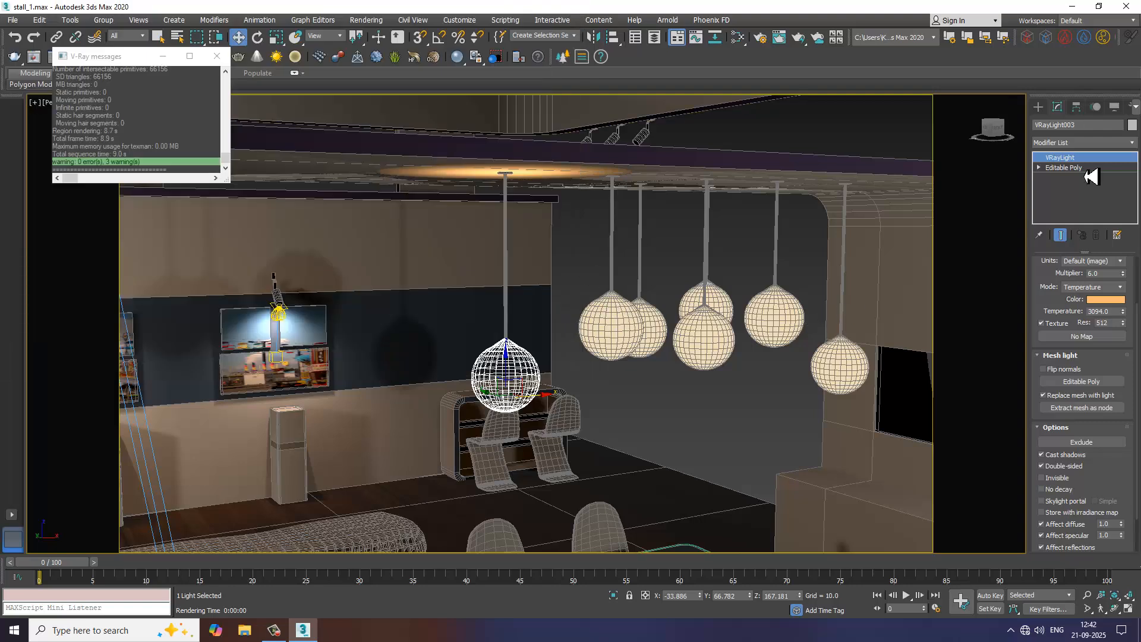
Step: Close the V-Ray messages window and set the foremost lamp's mesh light temperature to 4548.18
{"action": "left_click", "coordinate": [617, 353]}
{"action": "left_click", "coordinate": [613, 328]}
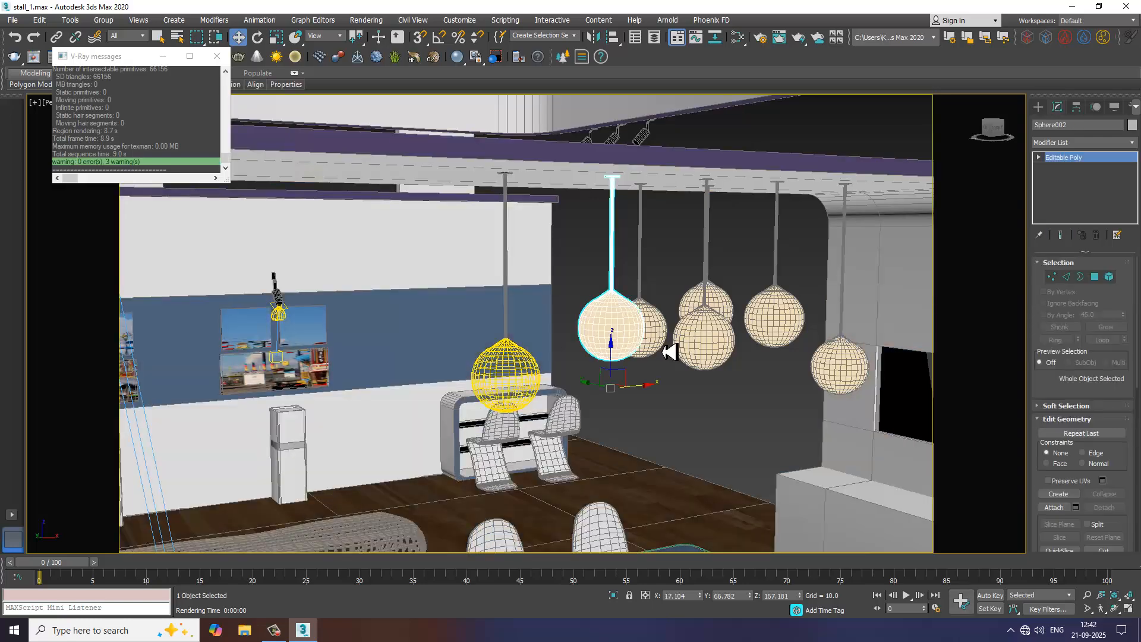
{"action": "left_click", "coordinate": [506, 391]}
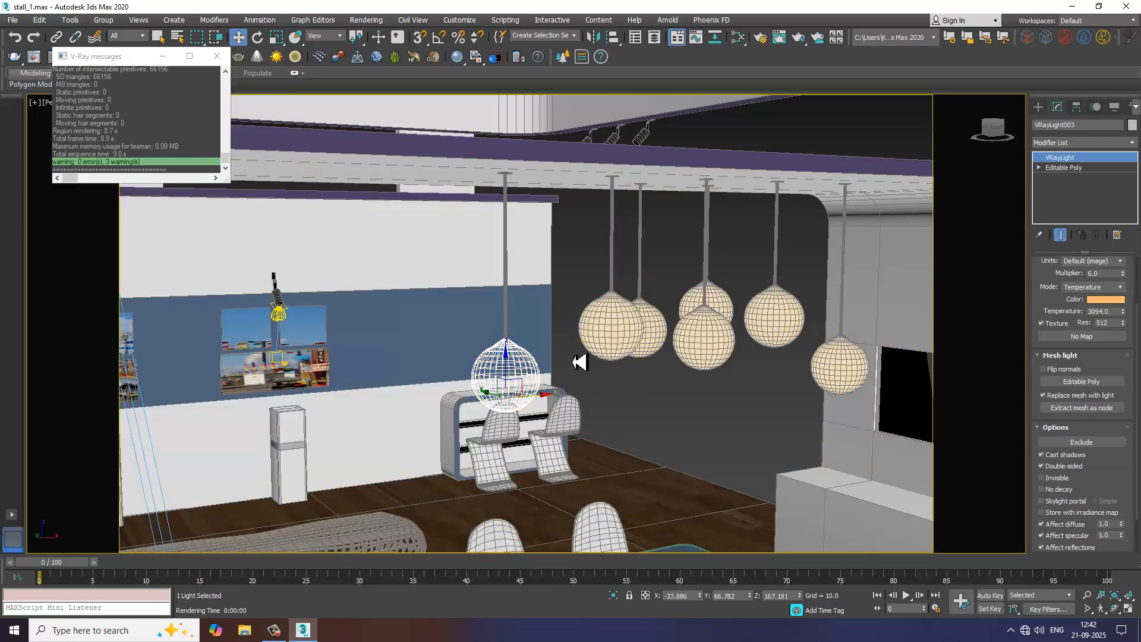
{"action": "scroll", "coordinate": [578, 359], "scroll_direction": "down", "scroll_amount": 4}
{"action": "middle_click_drag", "start_coordinate": [593, 354], "coordinate": [596, 326], "text": "alt"}
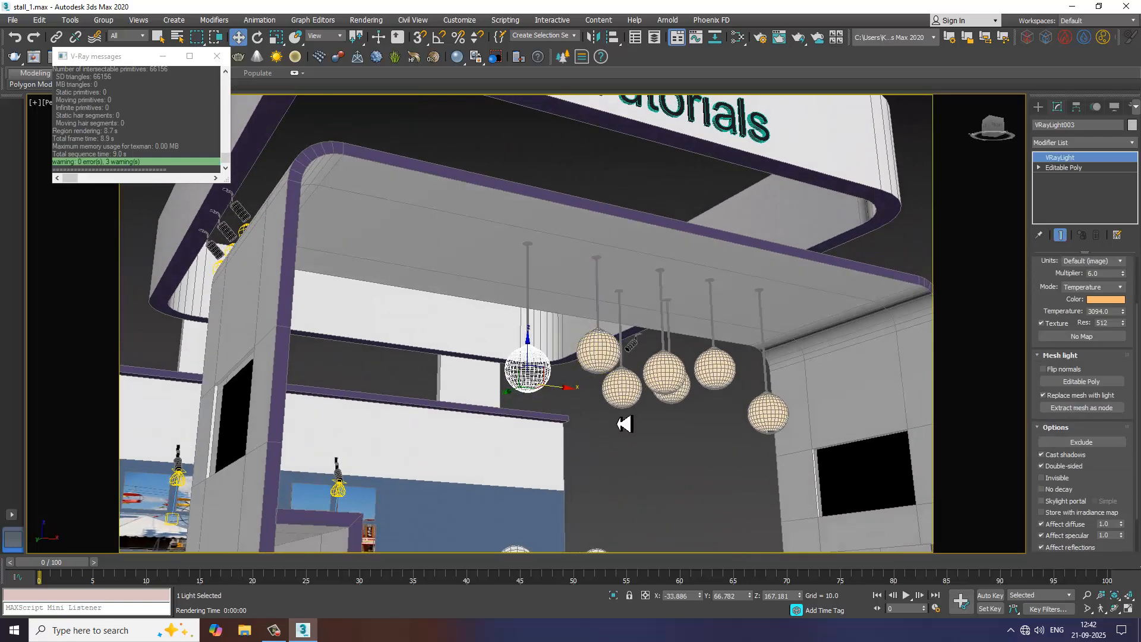
{"action": "left_click", "coordinate": [629, 443]}
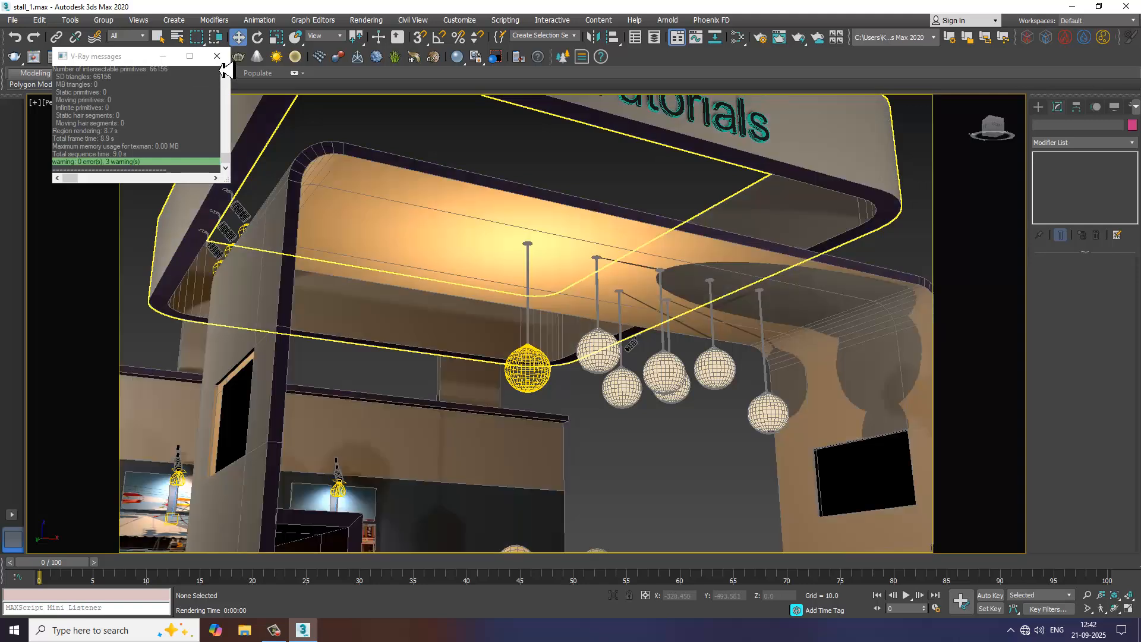
{"action": "left_click", "coordinate": [216, 56]}
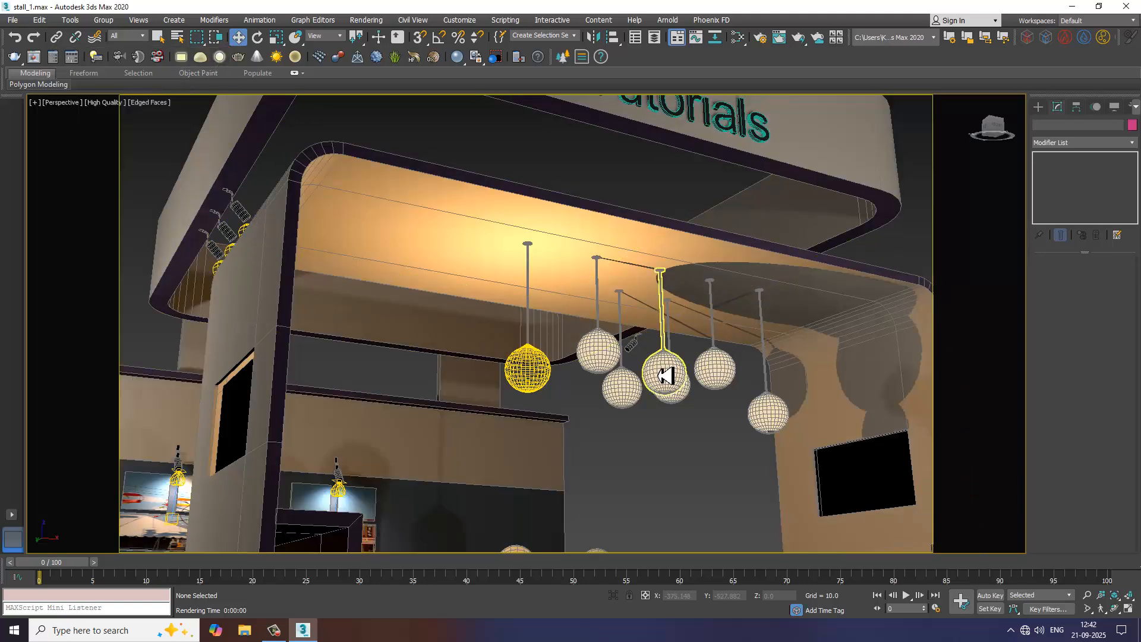
{"action": "left_click", "coordinate": [528, 370]}
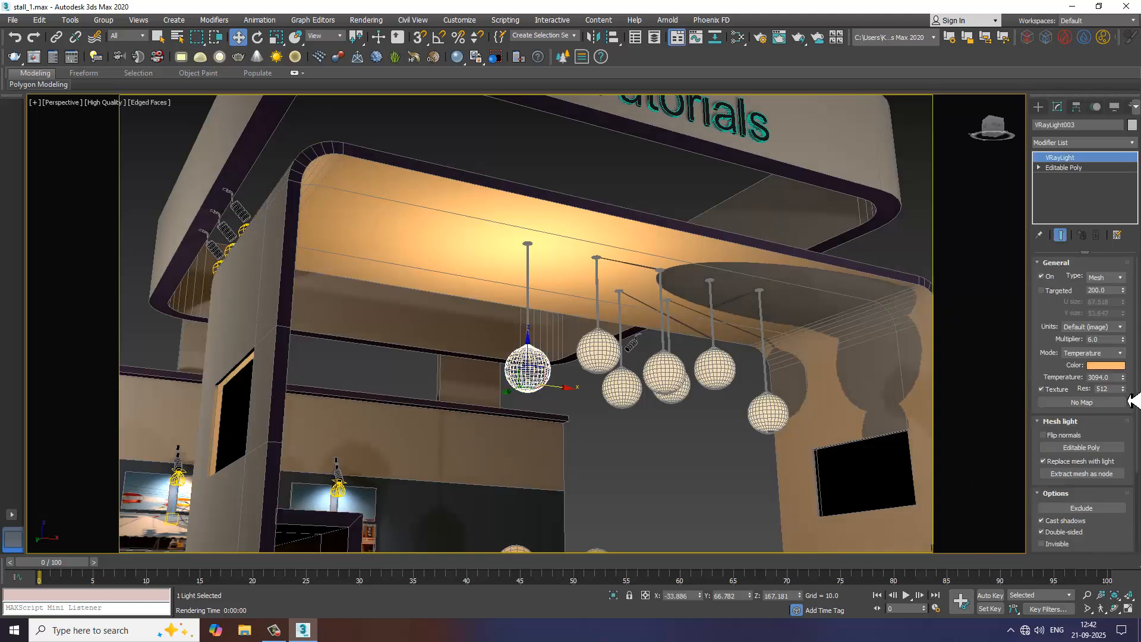
{"action": "left_click_drag", "start_coordinate": [1128, 401], "coordinate": [1134, 343]}
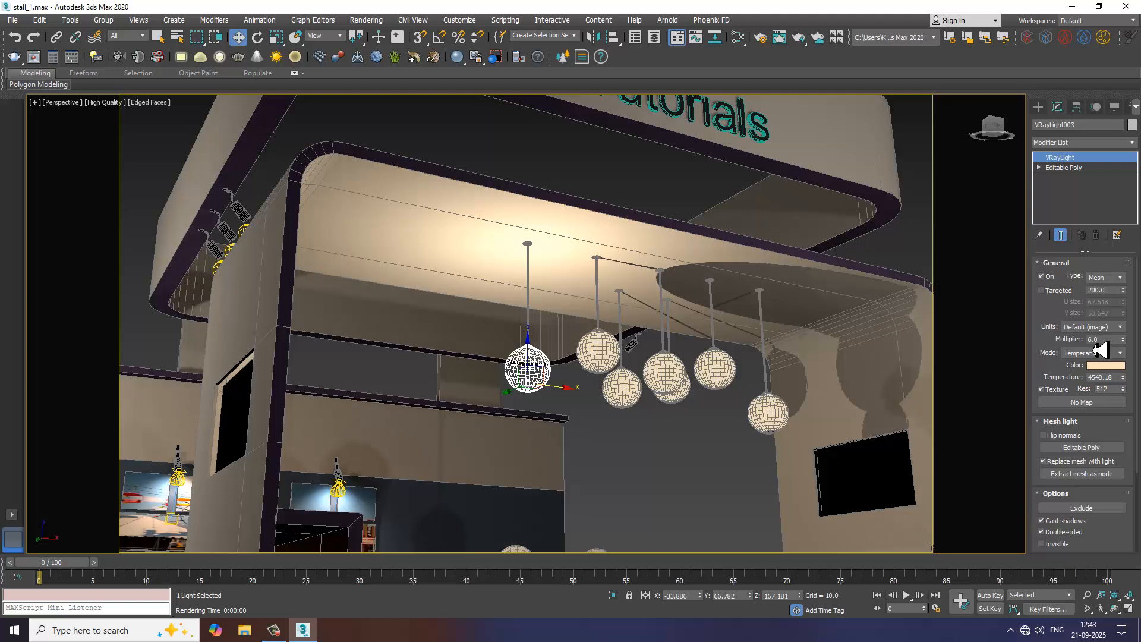
Step: Select only the globe polygons of the second hanging lamp and detach them as a clone
{"action": "left_click", "coordinate": [603, 357]}
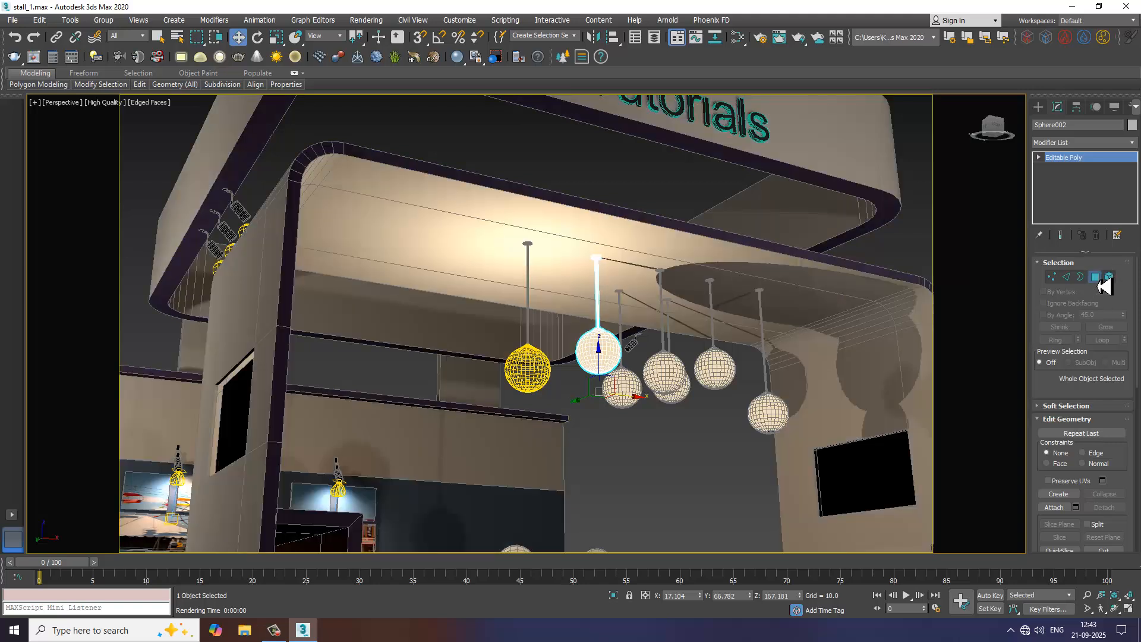
{"action": "left_click", "coordinate": [1095, 277]}
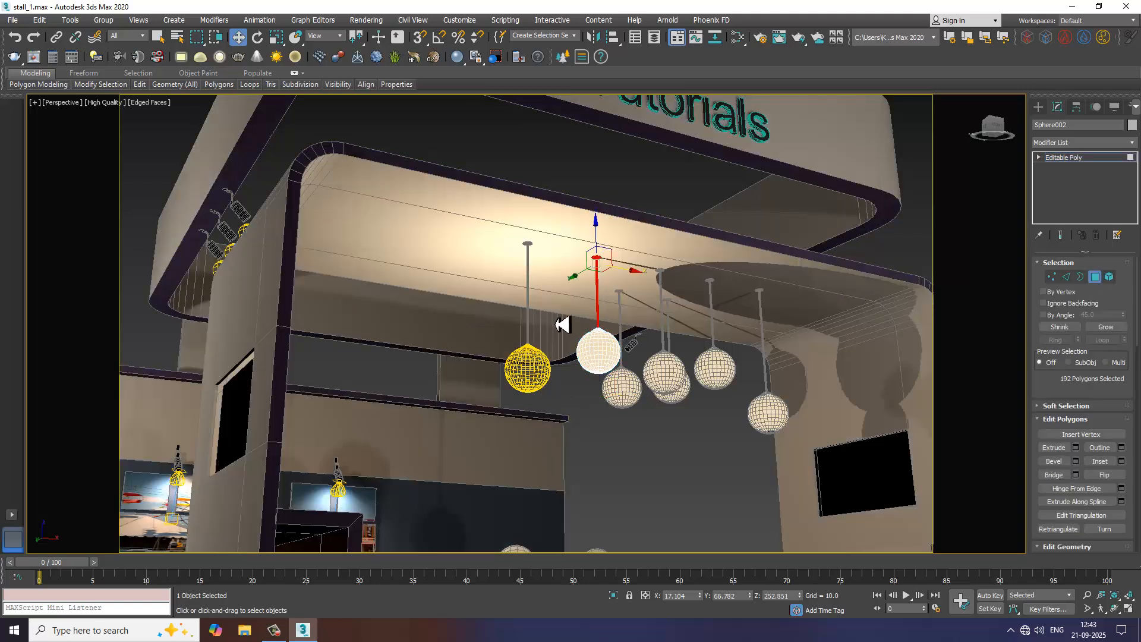
{"action": "key", "text": "ctrl+a"}
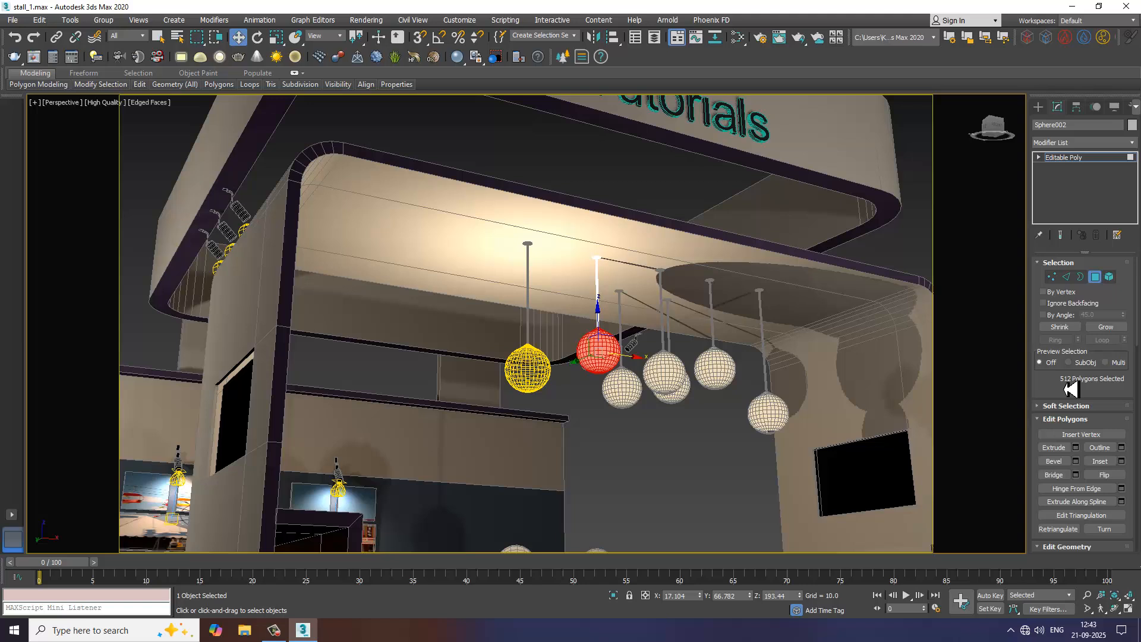
{"action": "left_click_drag", "start_coordinate": [1070, 389], "coordinate": [1070, 285]}
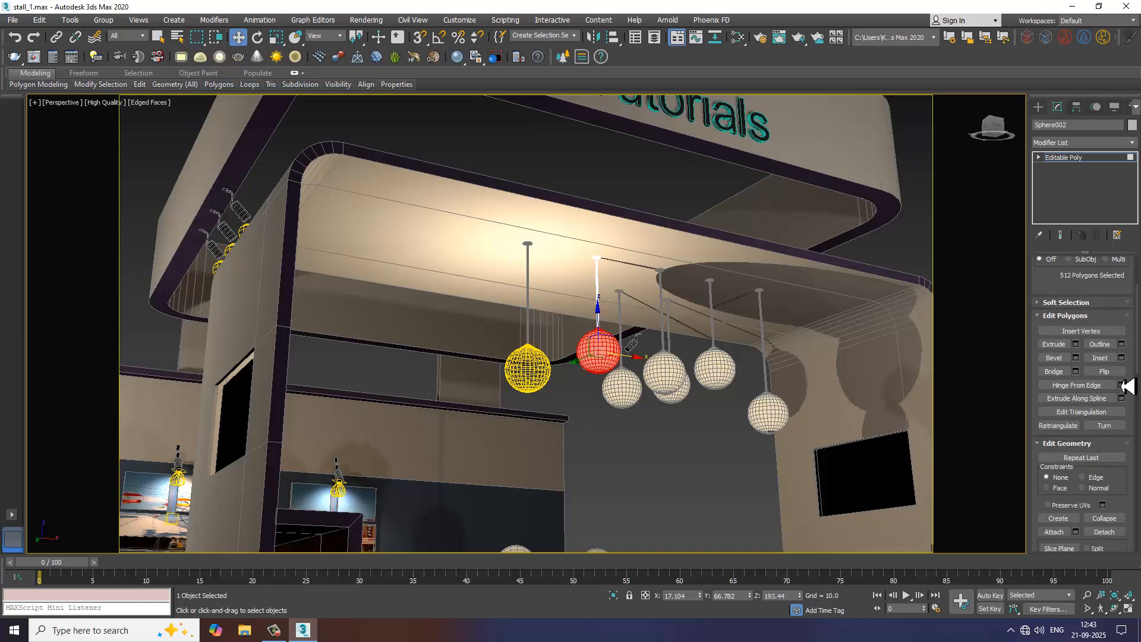
{"action": "left_click", "coordinate": [1118, 537]}
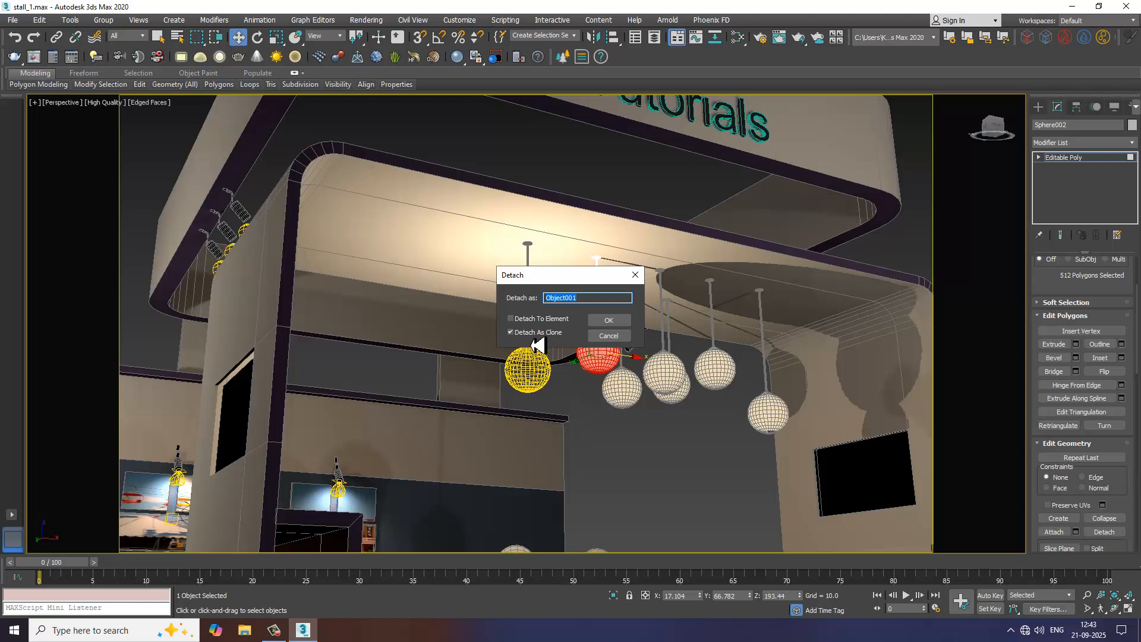
{"action": "left_click", "coordinate": [615, 321]}
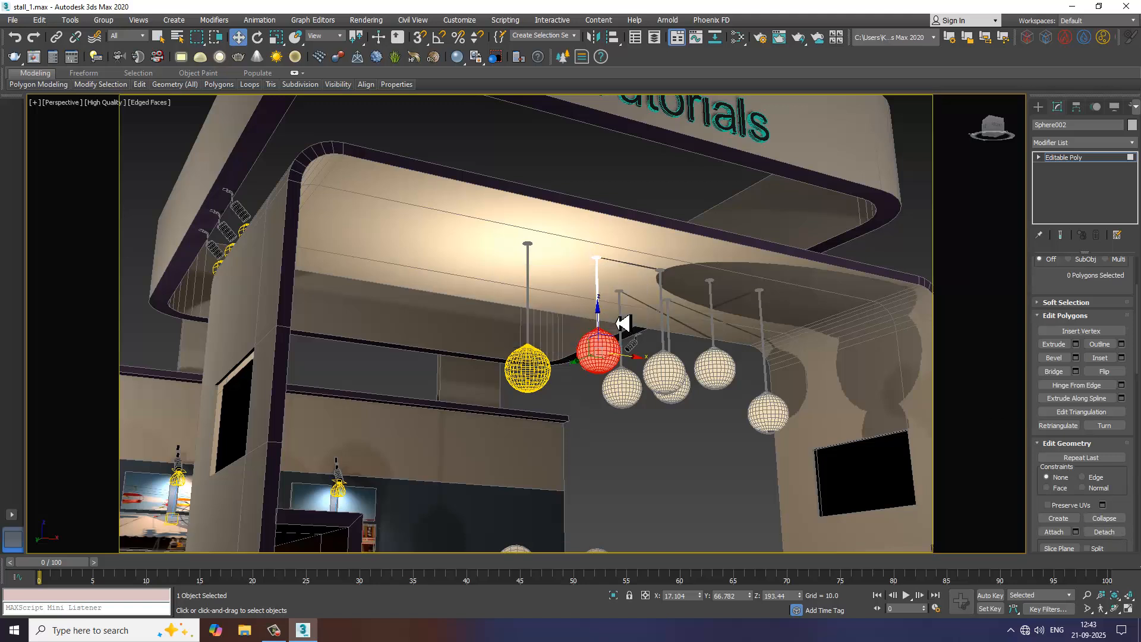
{"action": "left_click", "coordinate": [1081, 158]}
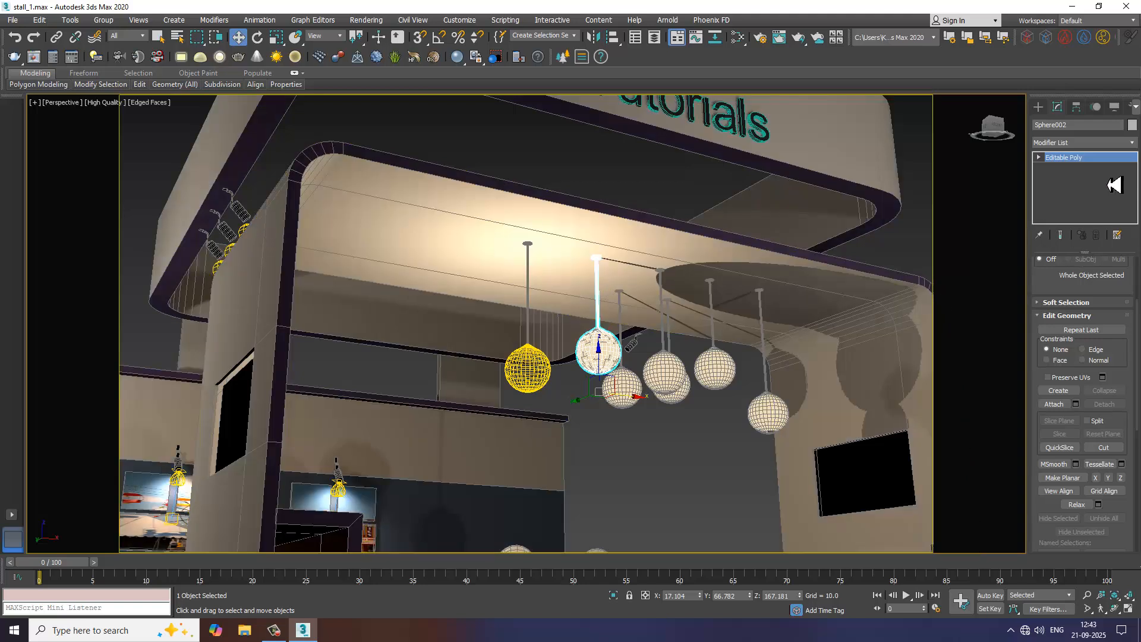
{"action": "left_click", "coordinate": [1039, 158]}
{"action": "left_click", "coordinate": [1063, 198]}
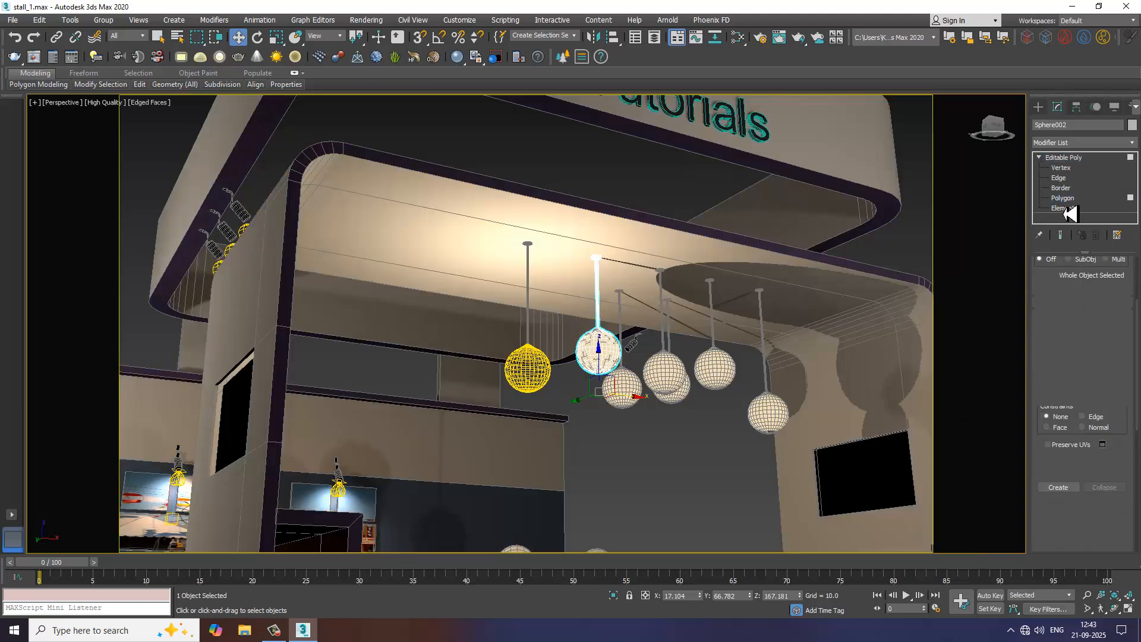
{"action": "left_click_drag", "start_coordinate": [560, 321], "coordinate": [701, 451]}
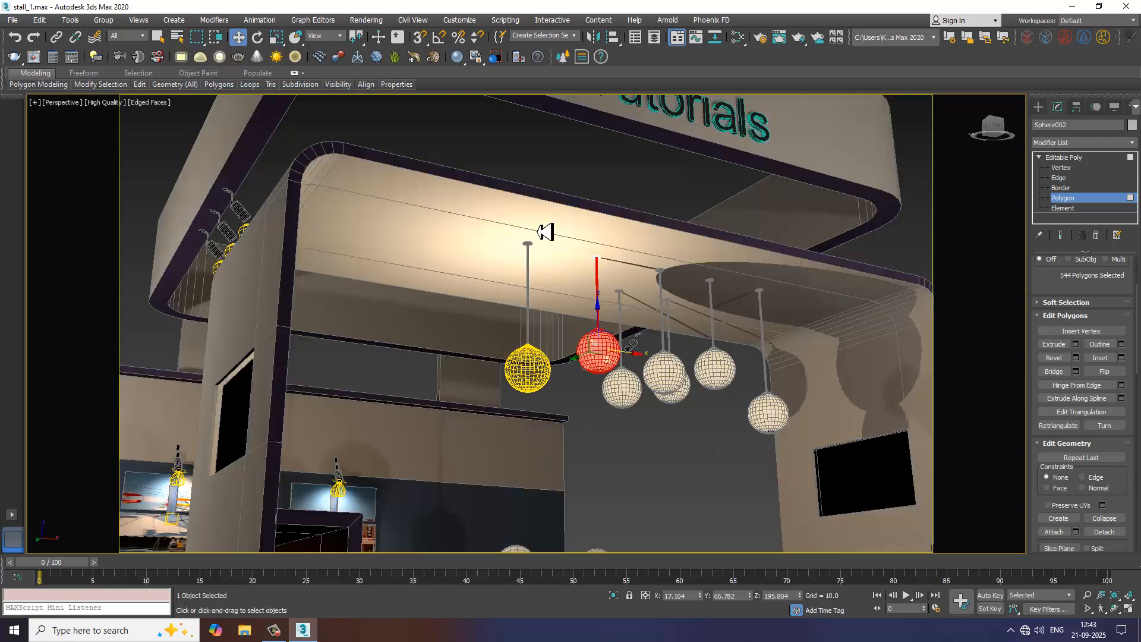
{"action": "left_click_drag", "start_coordinate": [682, 316], "coordinate": [681, 316], "text": "alt"}
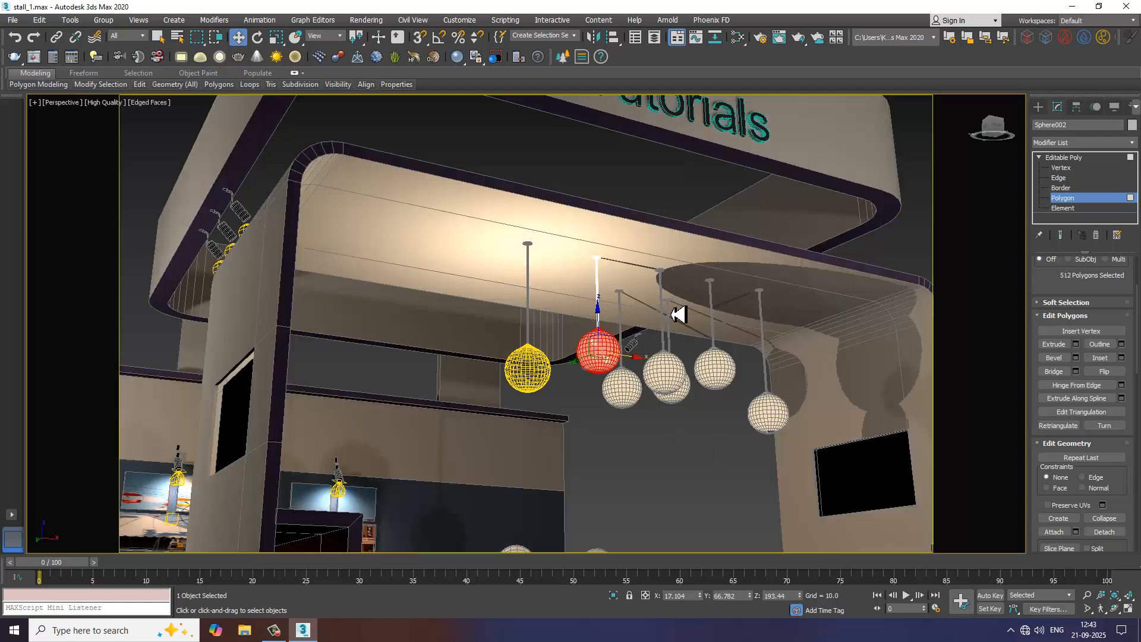
{"action": "middle_click_drag", "start_coordinate": [655, 328], "coordinate": [657, 341], "text": "alt"}
{"action": "scroll", "coordinate": [651, 339], "scroll_direction": "up", "scroll_amount": 3}
{"action": "left_click", "coordinate": [651, 339]}
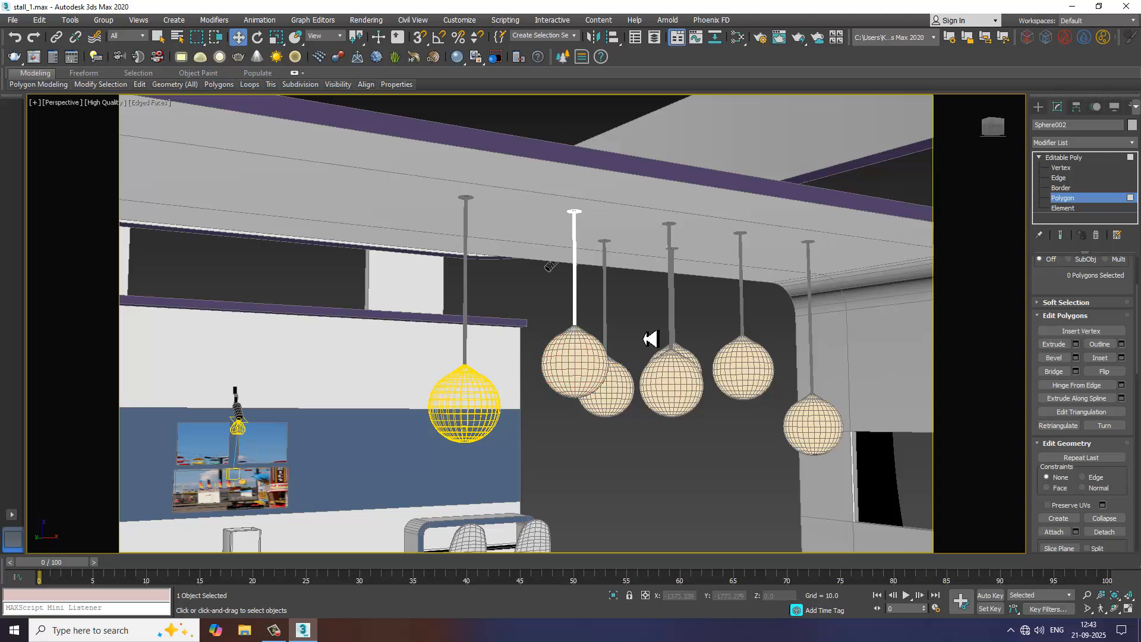
Step: Leave the second lamp's polygon editing and draw a V-Ray plane light about 127 by 100 on the floor in front of the stall
{"action": "left_click", "coordinate": [1070, 158]}
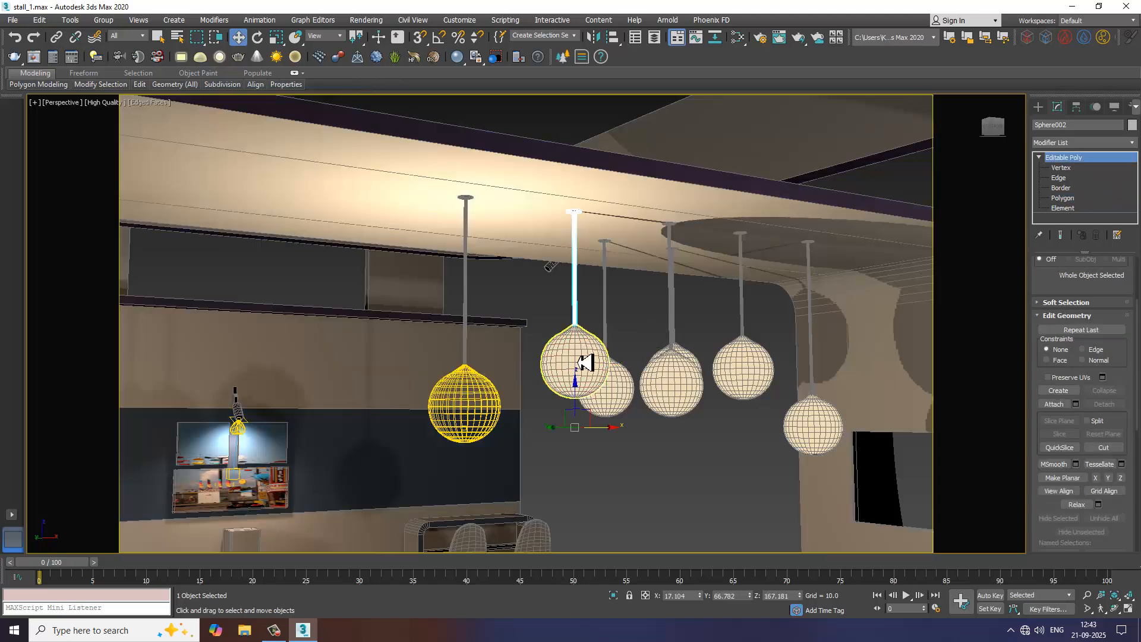
{"action": "left_click", "coordinate": [591, 370]}
{"action": "left_click", "coordinate": [1041, 108]}
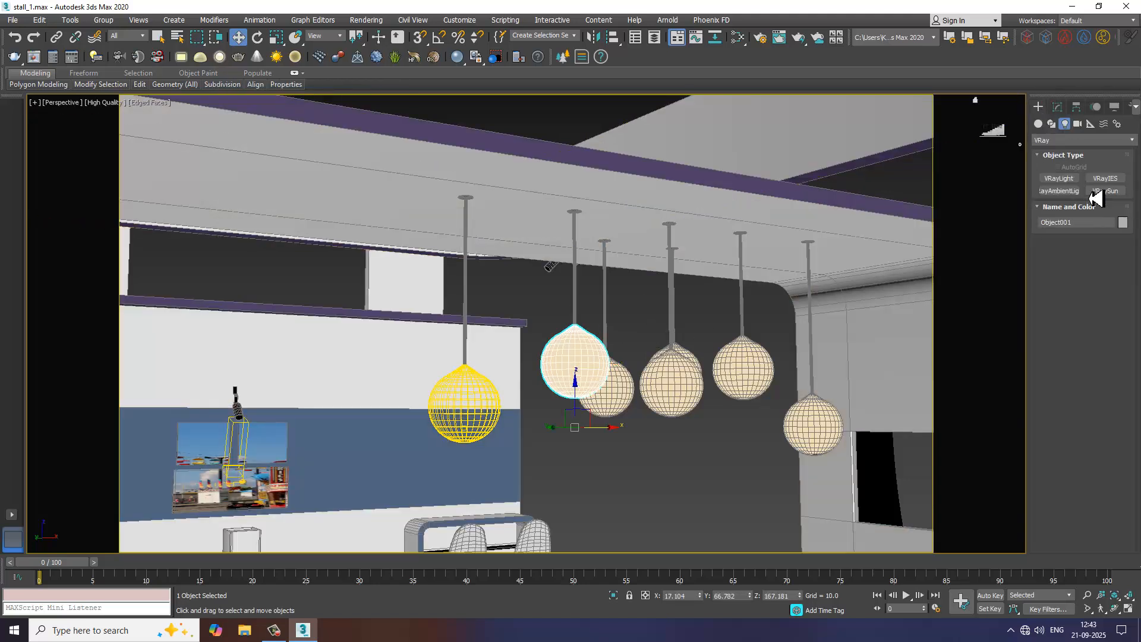
{"action": "scroll", "coordinate": [690, 369], "scroll_direction": "down", "scroll_amount": 3}
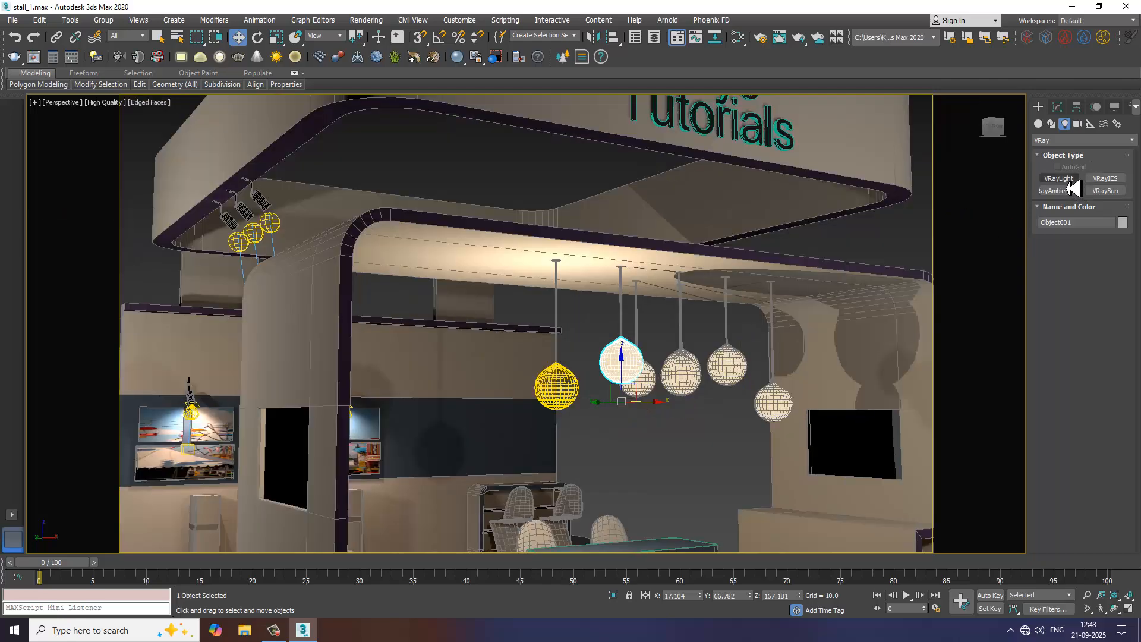
{"action": "left_click", "coordinate": [1064, 179]}
{"action": "scroll", "coordinate": [690, 443], "scroll_direction": "down", "scroll_amount": 6}
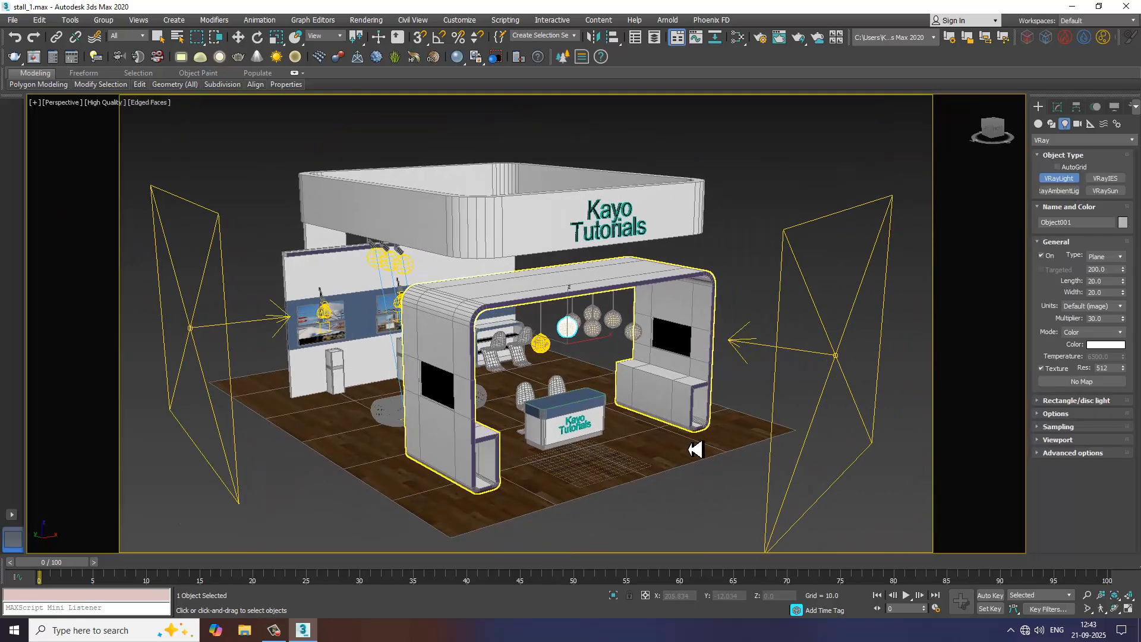
{"action": "left_click_drag", "start_coordinate": [683, 459], "coordinate": [683, 485]}
{"action": "right_click", "coordinate": [683, 484]}
{"action": "scroll", "coordinate": [686, 424], "scroll_direction": "up", "scroll_amount": 4}
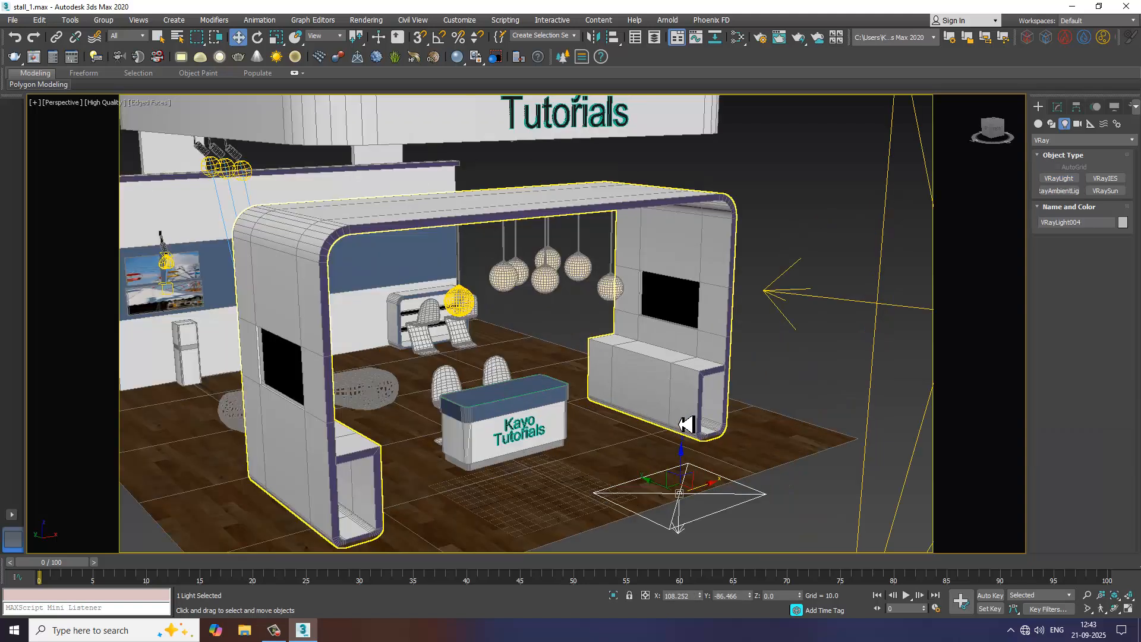
Step: Change the new light's type to Mesh and pick the second hanging lamp's detached globe as its mesh
{"action": "left_click", "coordinate": [1058, 108]}
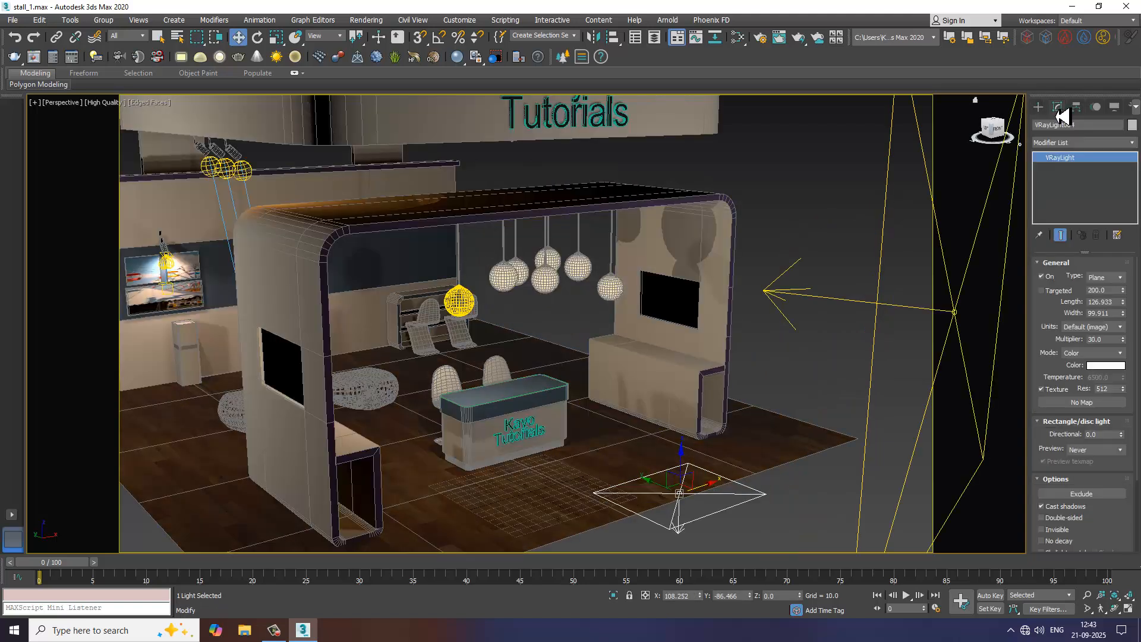
{"action": "left_click", "coordinate": [1117, 279]}
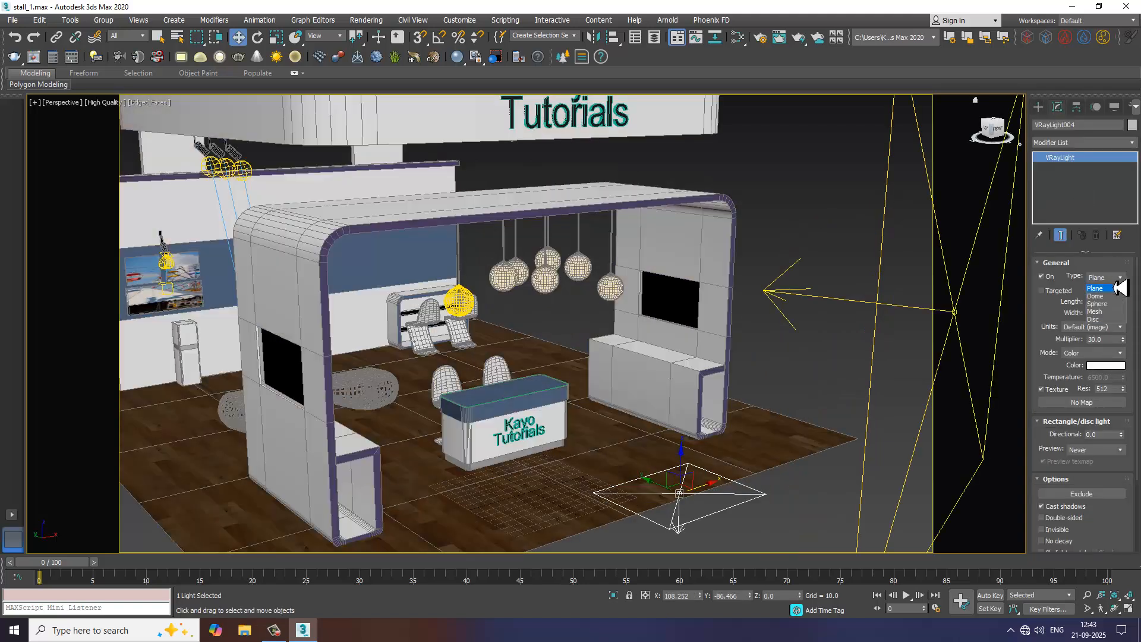
{"action": "left_click", "coordinate": [1114, 312]}
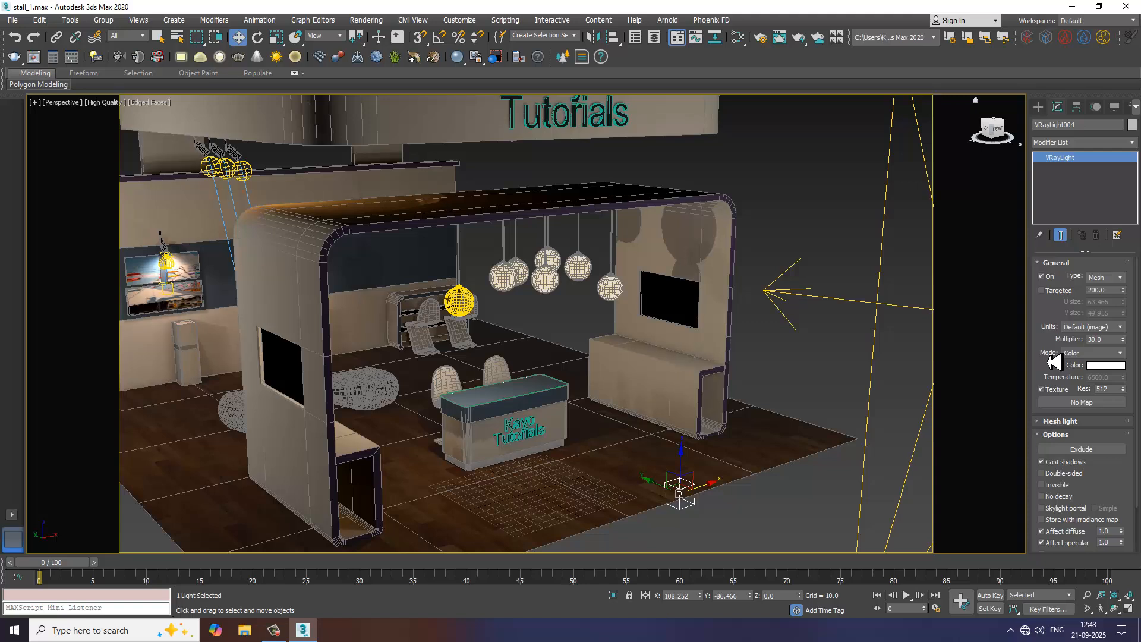
{"action": "scroll", "coordinate": [1048, 354], "scroll_direction": "down", "scroll_amount": 1}
{"action": "left_click", "coordinate": [1055, 413]}
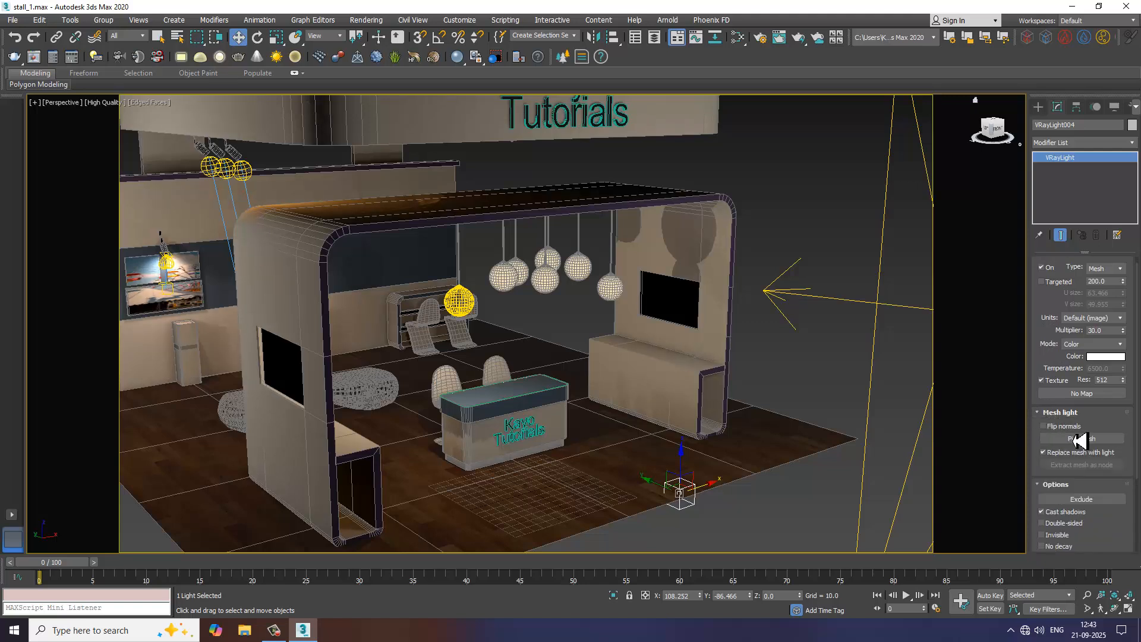
{"action": "left_click", "coordinate": [1082, 438]}
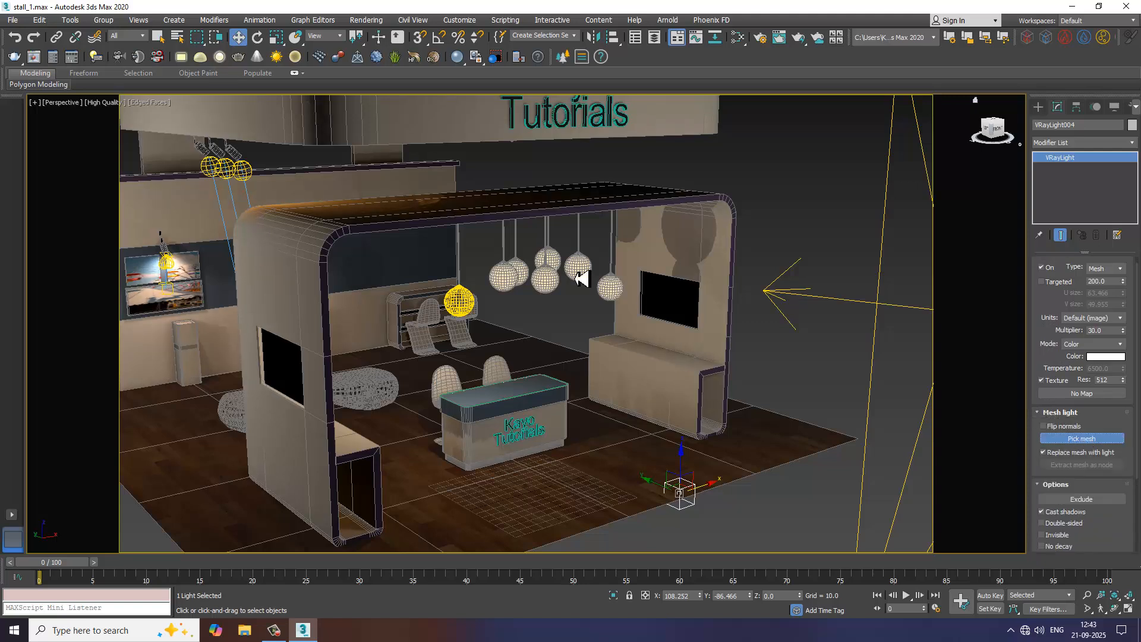
{"action": "left_click", "coordinate": [502, 283]}
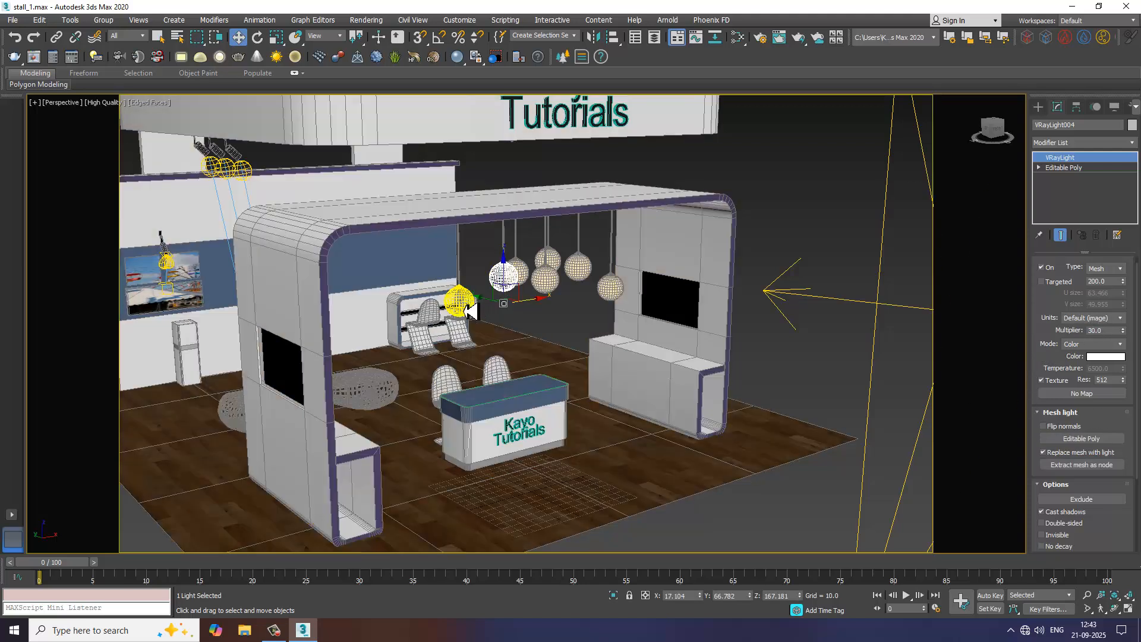
Step: Copy the foremost lamp's temperature of 4548.18 to the second lamp's mesh light in Temperature mode and set its multiplier to 6
{"action": "left_click", "coordinate": [468, 305]}
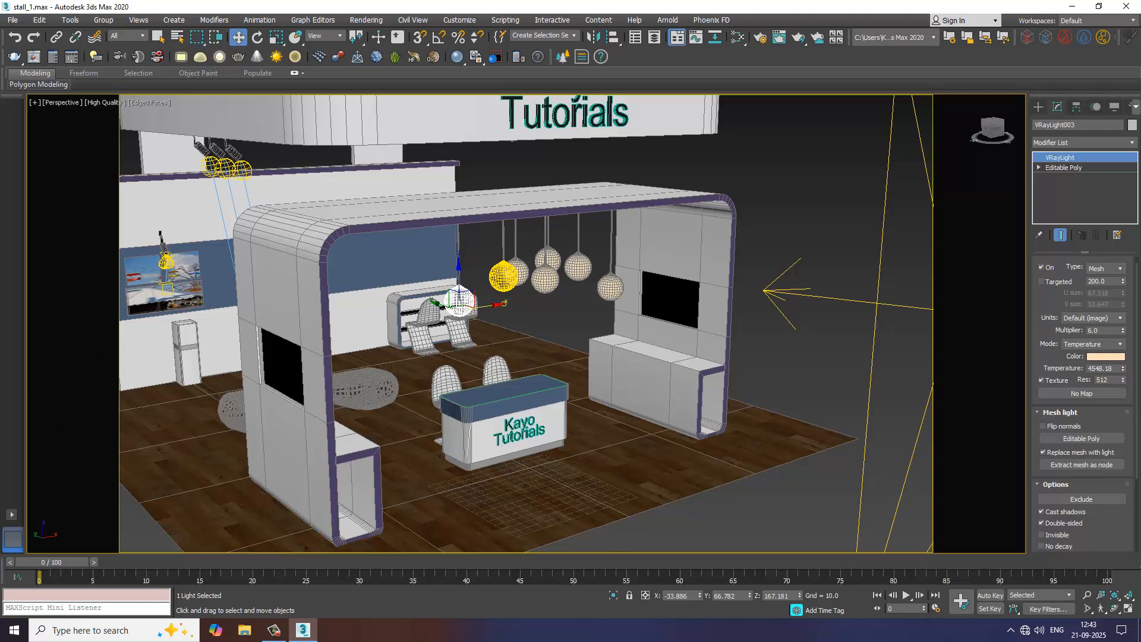
{"action": "left_click", "coordinate": [1123, 371]}
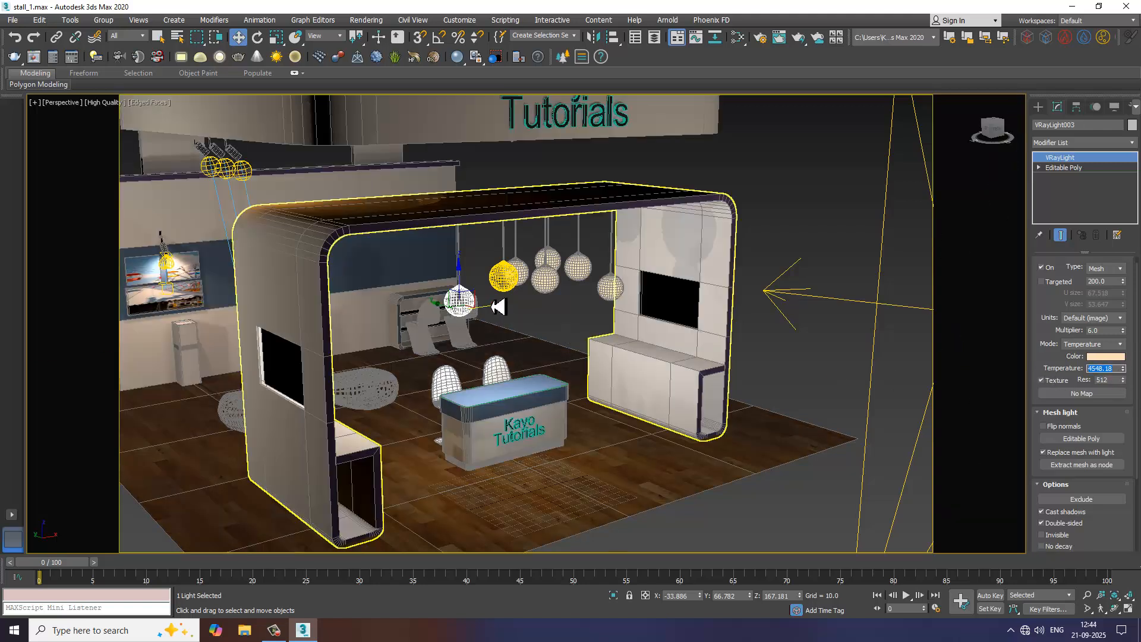
{"action": "left_click", "coordinate": [506, 286]}
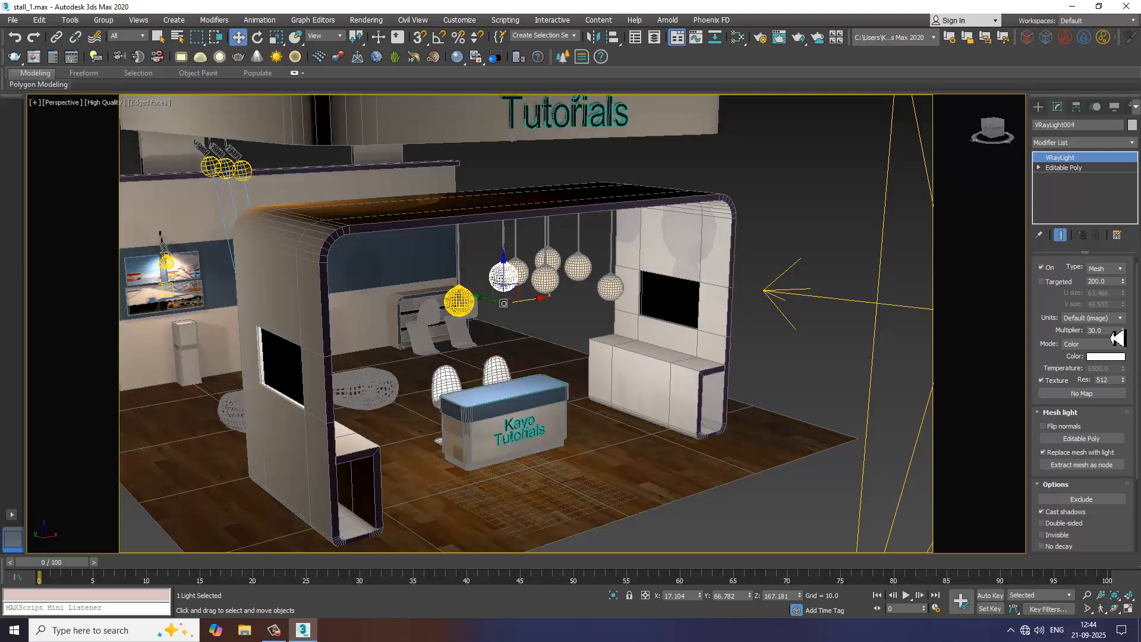
{"action": "left_click", "coordinate": [1108, 345]}
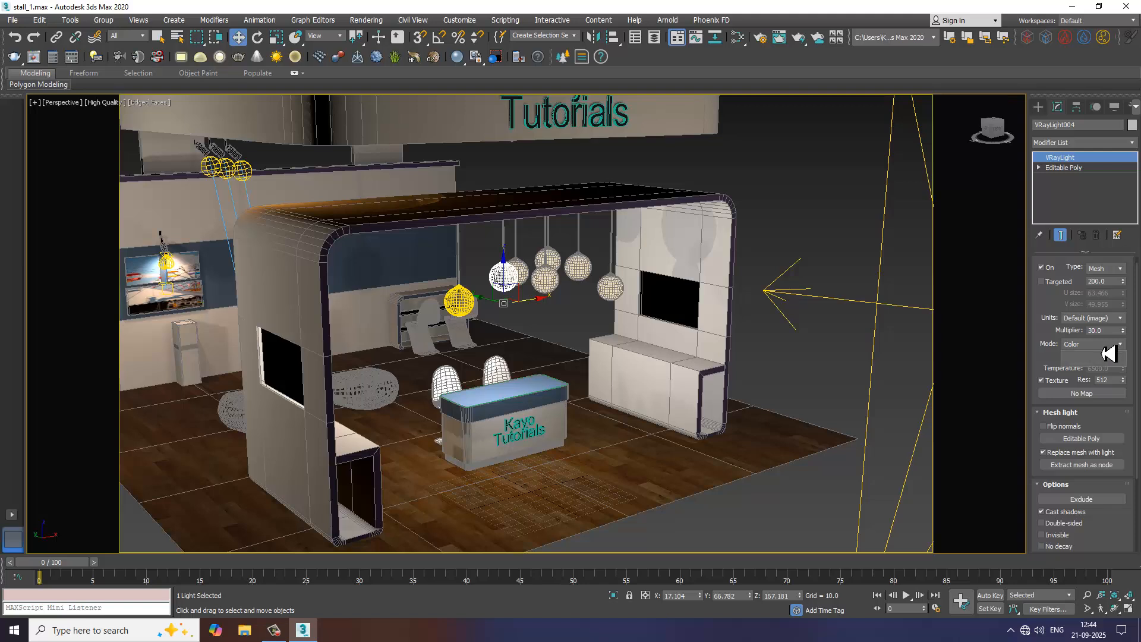
{"action": "left_click", "coordinate": [1100, 358]}
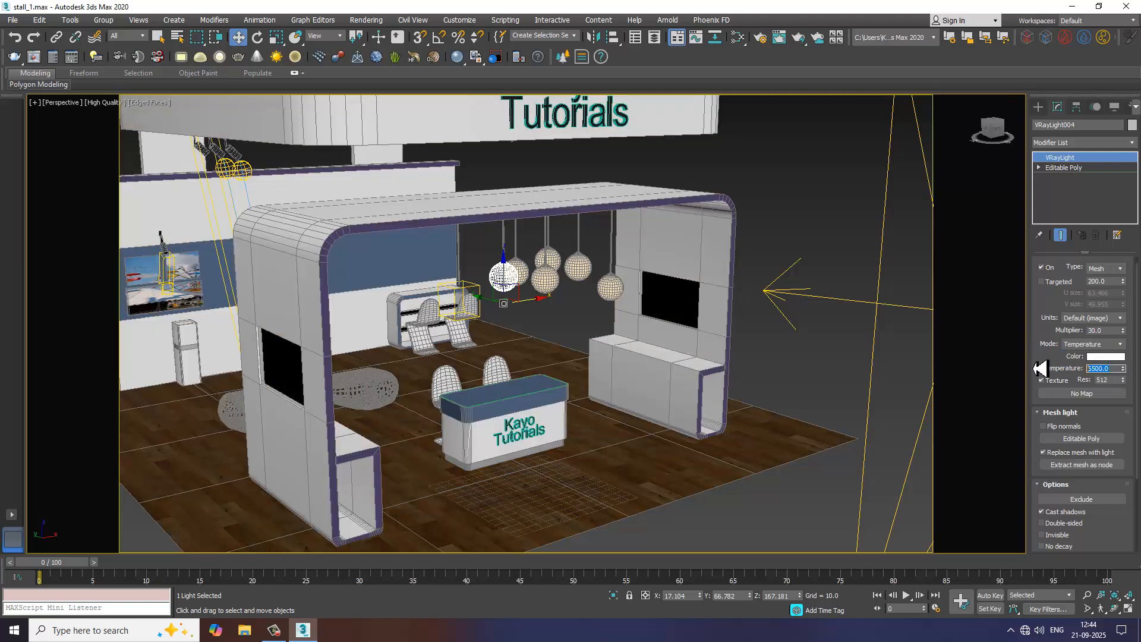
{"action": "type", "text": "5500"}
{"action": "key", "text": "Return"}
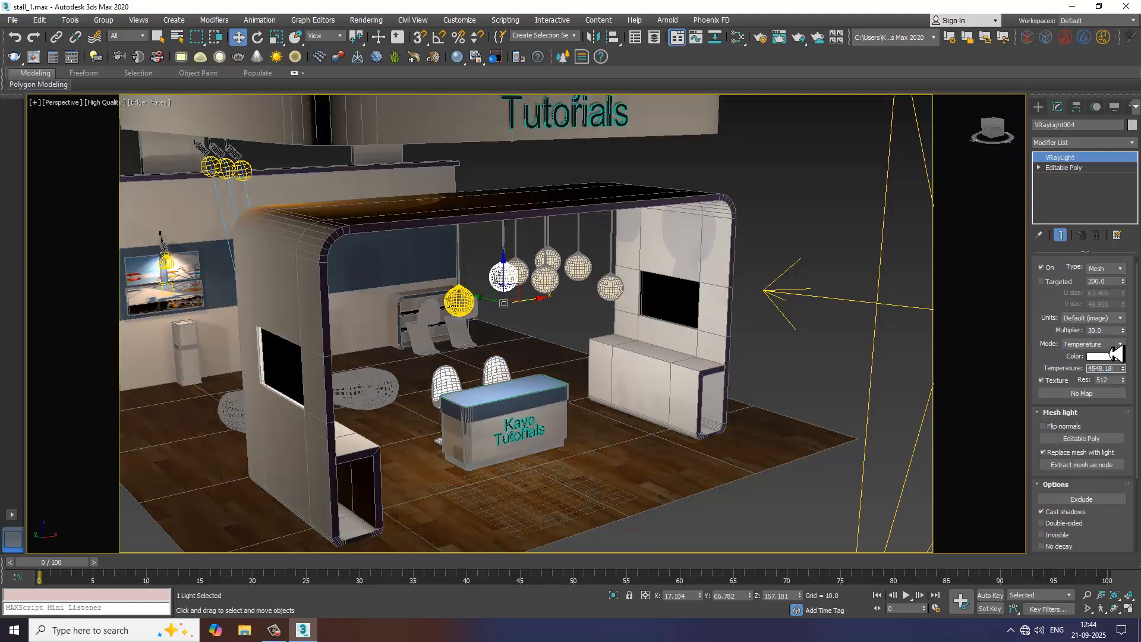
{"action": "key", "text": "shift+Tab"}
{"action": "type", "text": "6"}
{"action": "key", "text": "Return"}
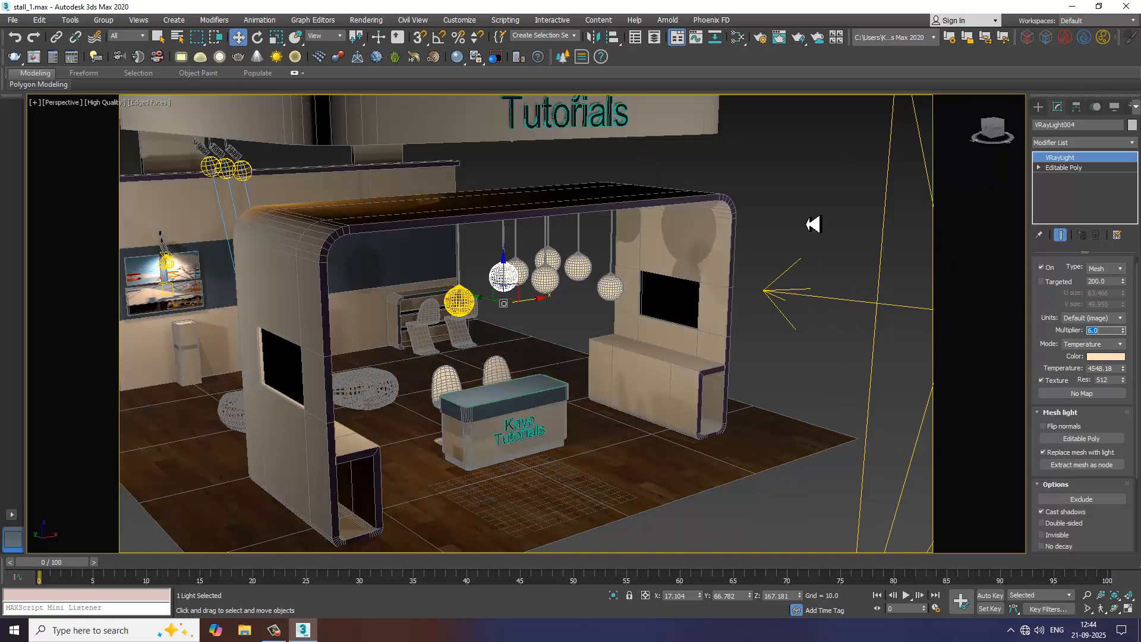
Step: Test render the whole stall and enlarge the image to examine the two lit hanging lamps
{"action": "left_click", "coordinate": [591, 351]}
{"action": "mouse_move", "coordinate": [591, 351]}
{"action": "middle_mouse_down", "text": "alt"}
{"action": "mouse_move", "coordinate": [616, 361]}
{"action": "mouse_move", "coordinate": [601, 359]}
{"action": "middle_mouse_up", "text": "alt"}
{"action": "scroll", "coordinate": [597, 357], "scroll_direction": "up", "scroll_amount": 3}
{"action": "scroll", "coordinate": [597, 356], "scroll_direction": "down", "scroll_amount": 3}
{"action": "left_click", "coordinate": [366, 20]}
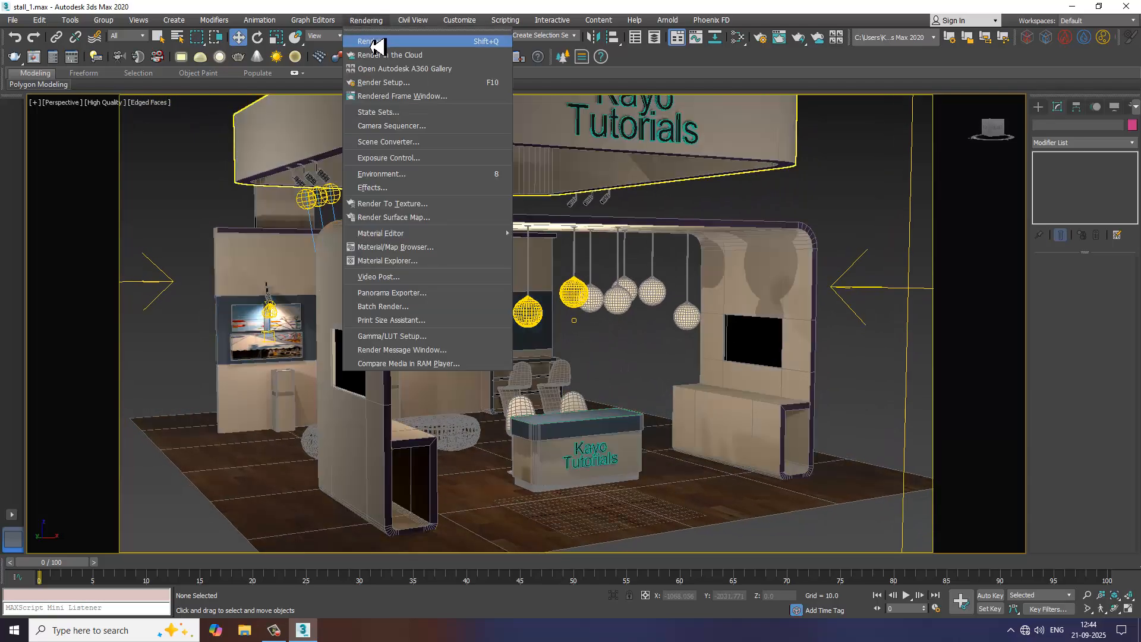
{"action": "left_click", "coordinate": [377, 42]}
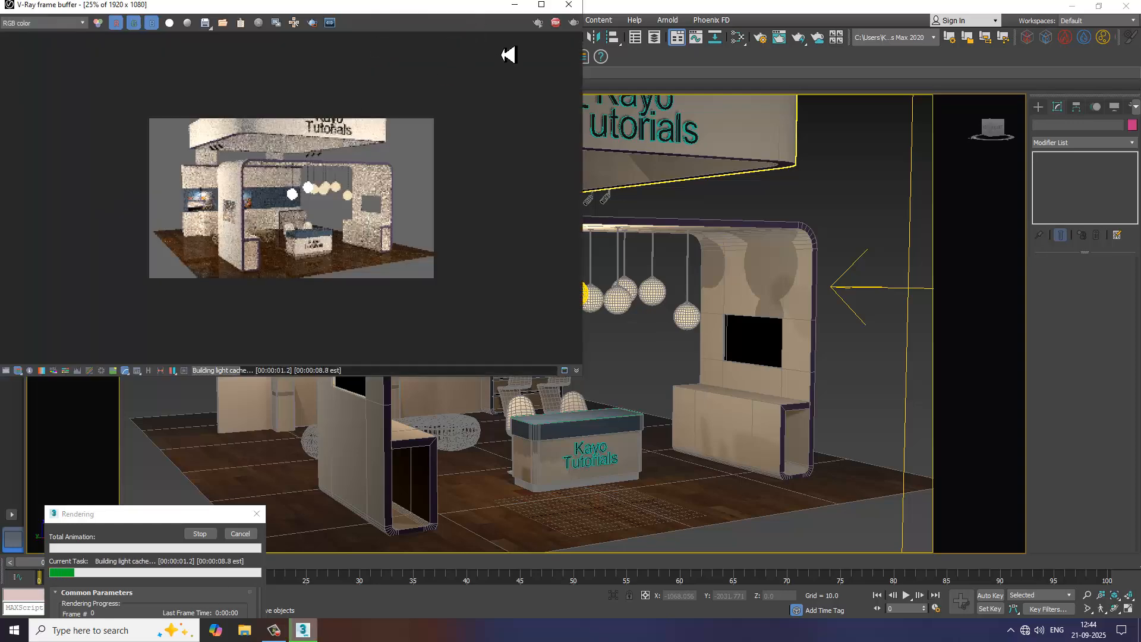
{"action": "left_click", "coordinate": [541, 4]}
{"action": "scroll", "coordinate": [568, 297], "scroll_direction": "up", "scroll_amount": 1}
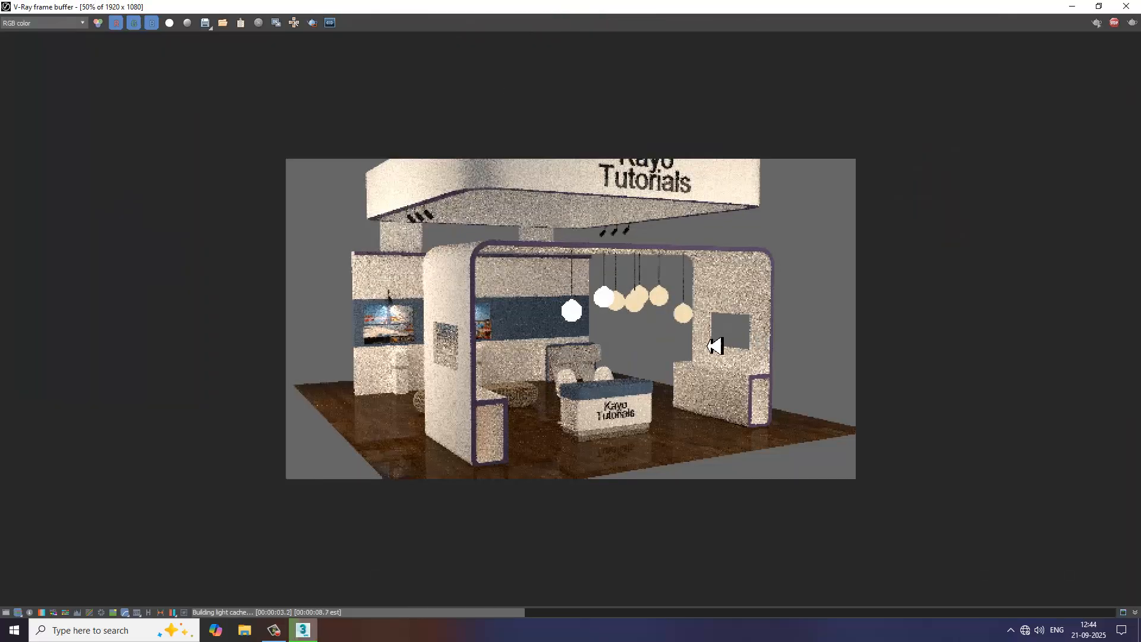
{"action": "scroll", "coordinate": [705, 373], "scroll_direction": "up", "scroll_amount": 1}
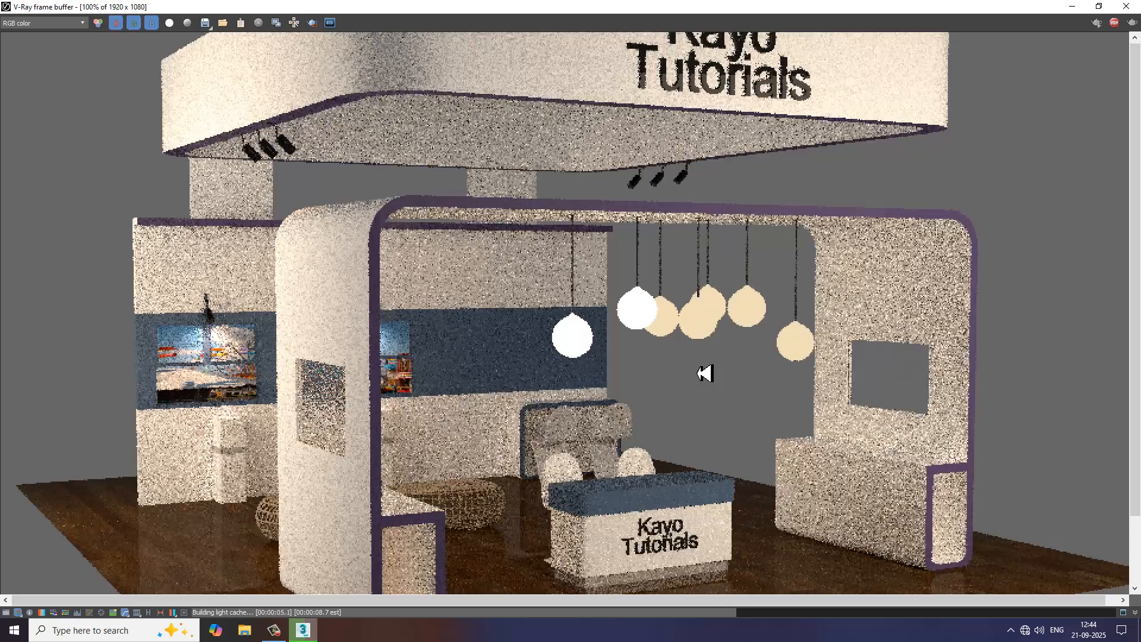
Step: Stop the test render and close the V-Ray frame buffer
{"action": "left_click", "coordinate": [275, 632]}
{"action": "left_click", "coordinate": [280, 635]}
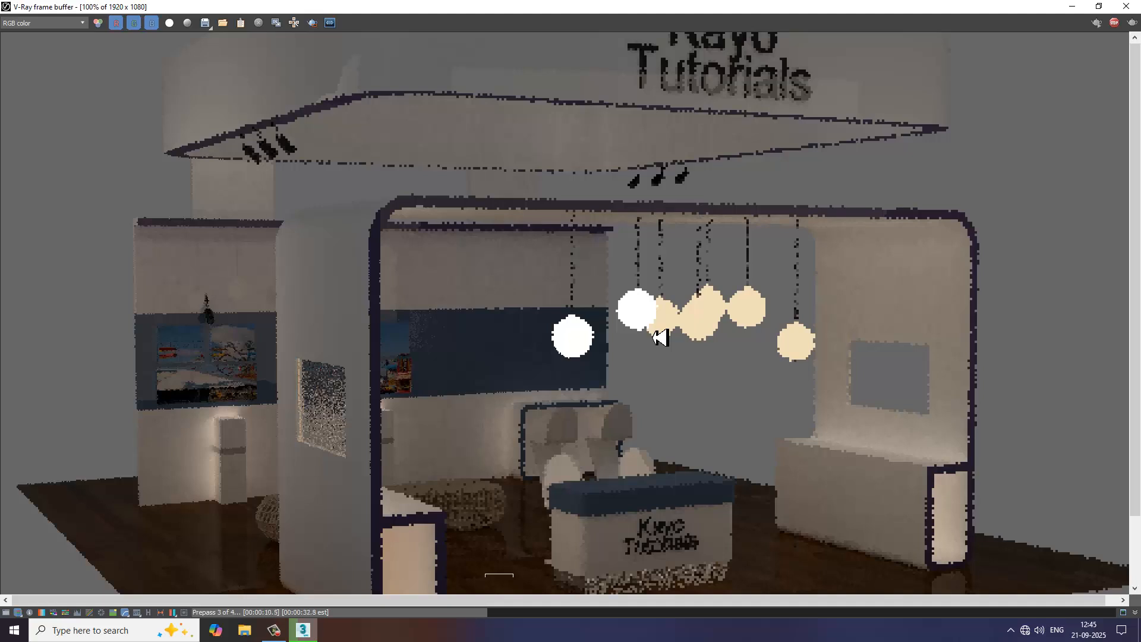
{"action": "key", "text": "Escape"}
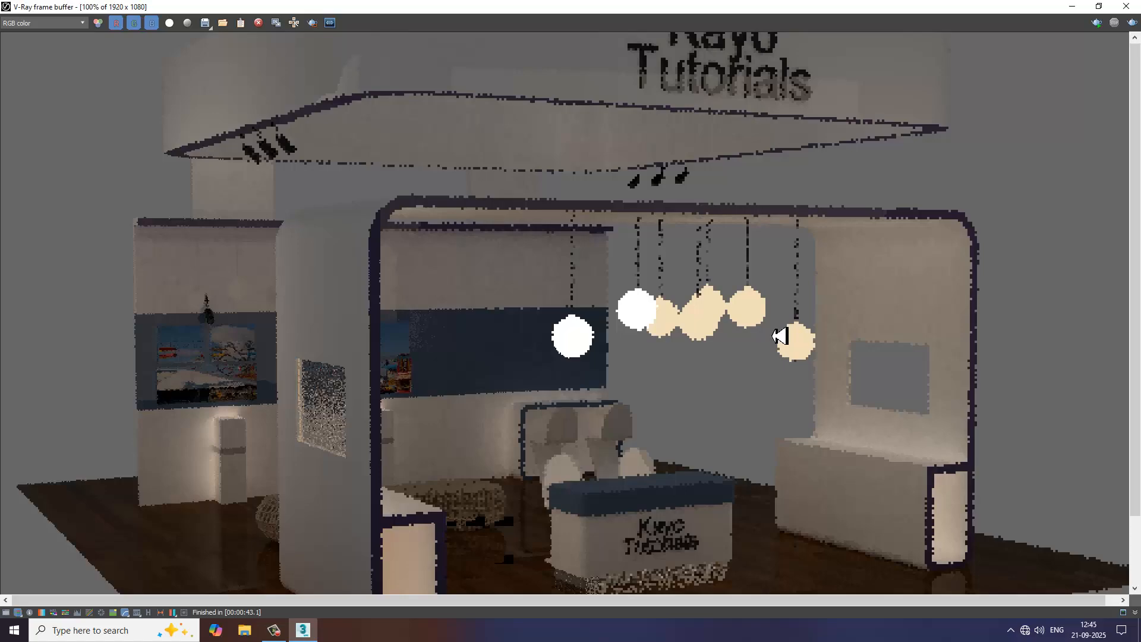
{"action": "scroll", "coordinate": [780, 336], "scroll_direction": "down", "scroll_amount": 3}
{"action": "left_click", "coordinate": [1127, 5]}
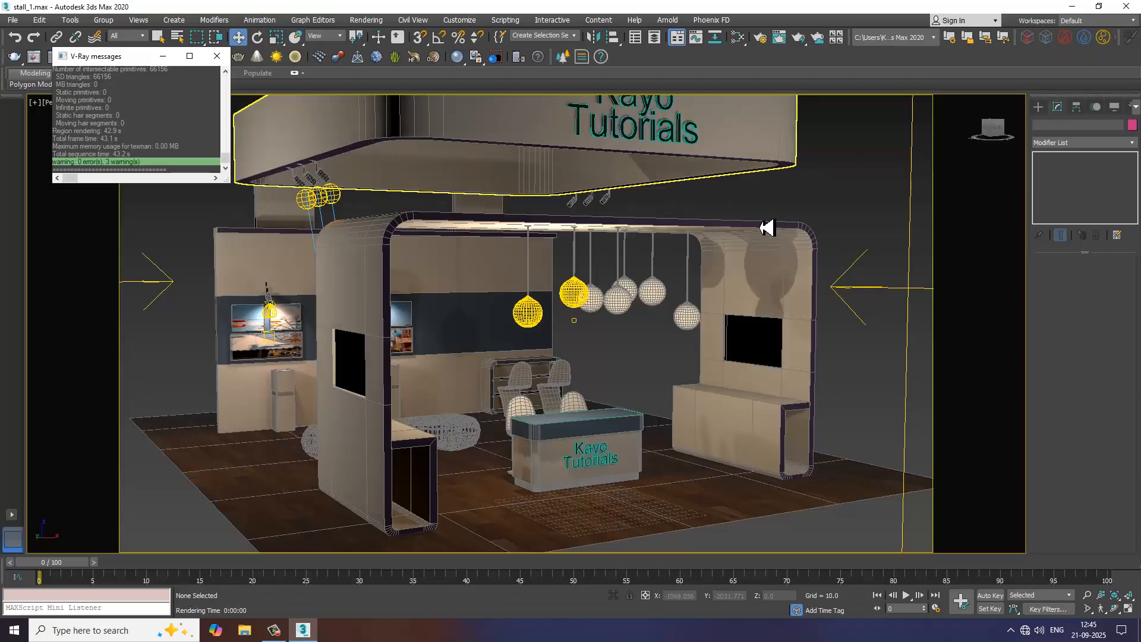
Step: Select only the globe polygons of the third hanging lamp, without its rod, and detach them as a separate object
{"action": "left_click", "coordinate": [598, 304]}
{"action": "scroll", "coordinate": [637, 341], "scroll_direction": "up", "scroll_amount": 2}
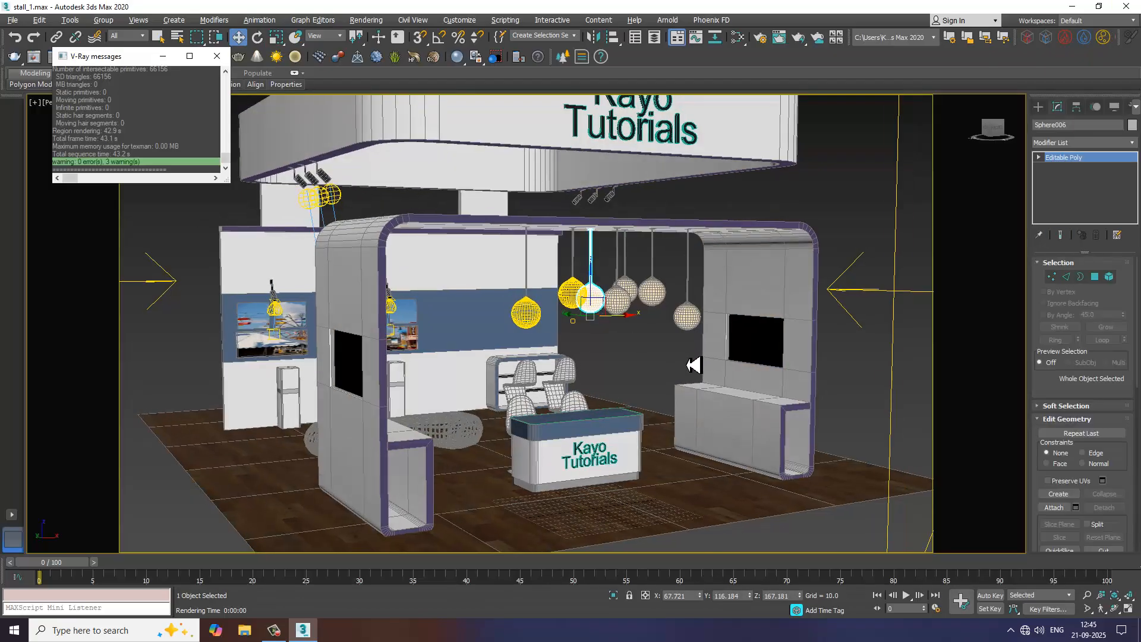
{"action": "scroll", "coordinate": [662, 339], "scroll_direction": "up", "scroll_amount": 5}
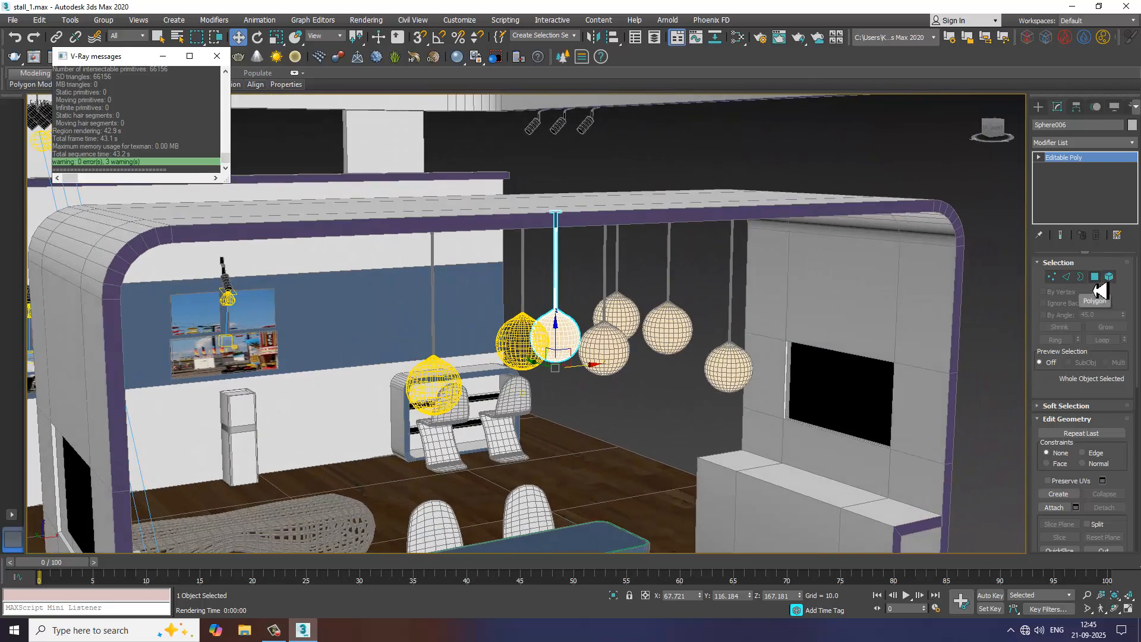
{"action": "left_click", "coordinate": [1096, 281]}
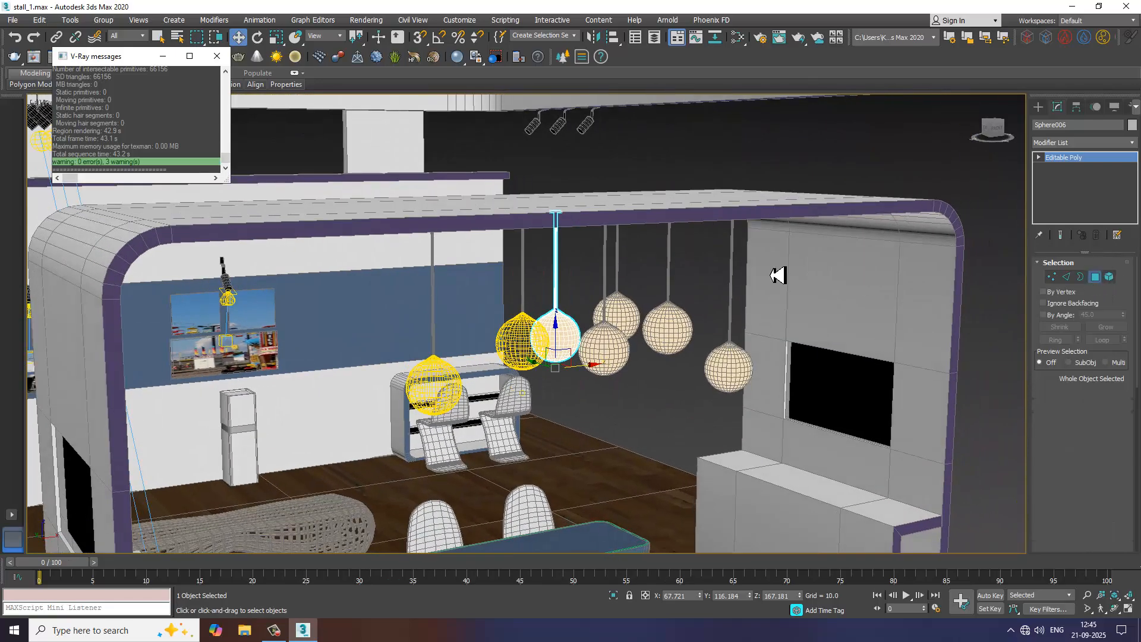
{"action": "key", "text": "ctrl+i"}
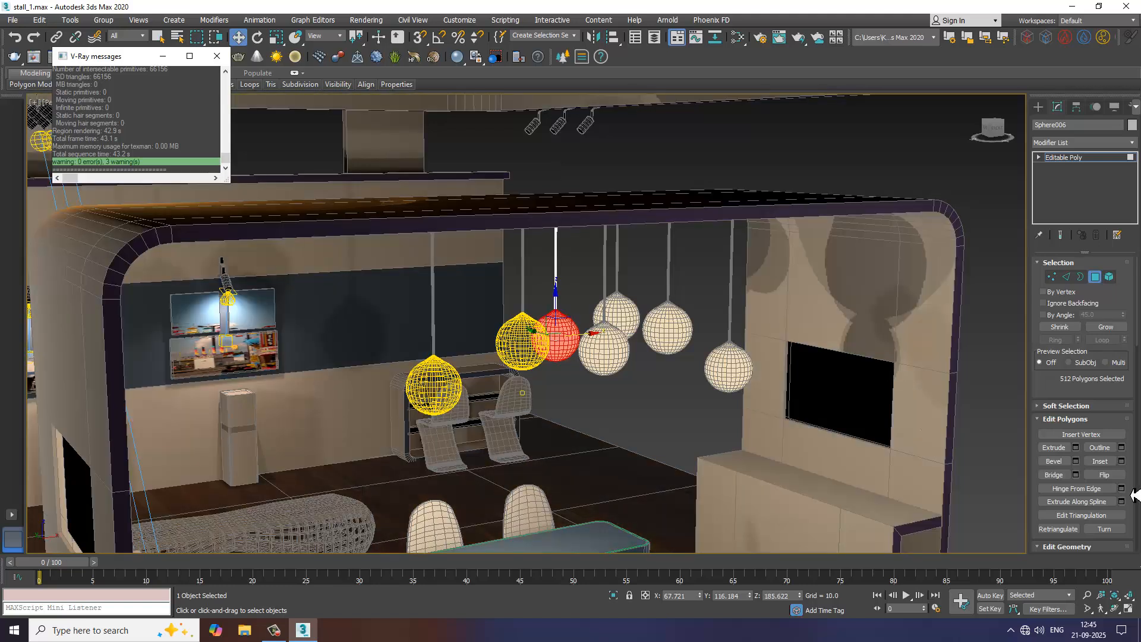
{"action": "left_click_drag", "start_coordinate": [1064, 397], "coordinate": [1065, 287]}
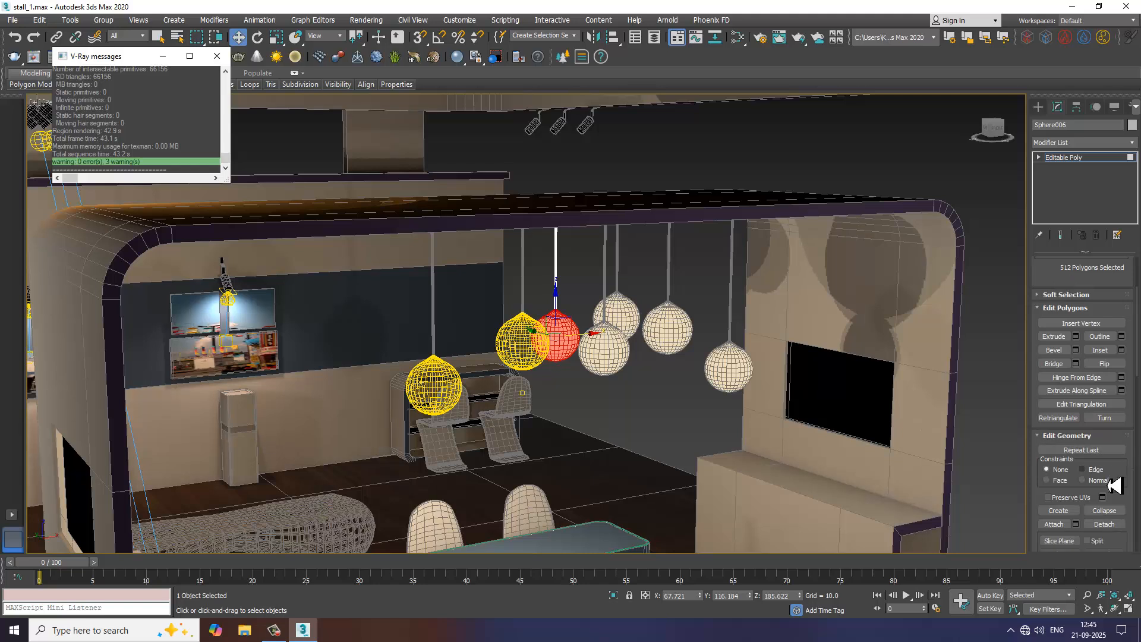
{"action": "left_click", "coordinate": [1112, 524]}
{"action": "left_click", "coordinate": [606, 329]}
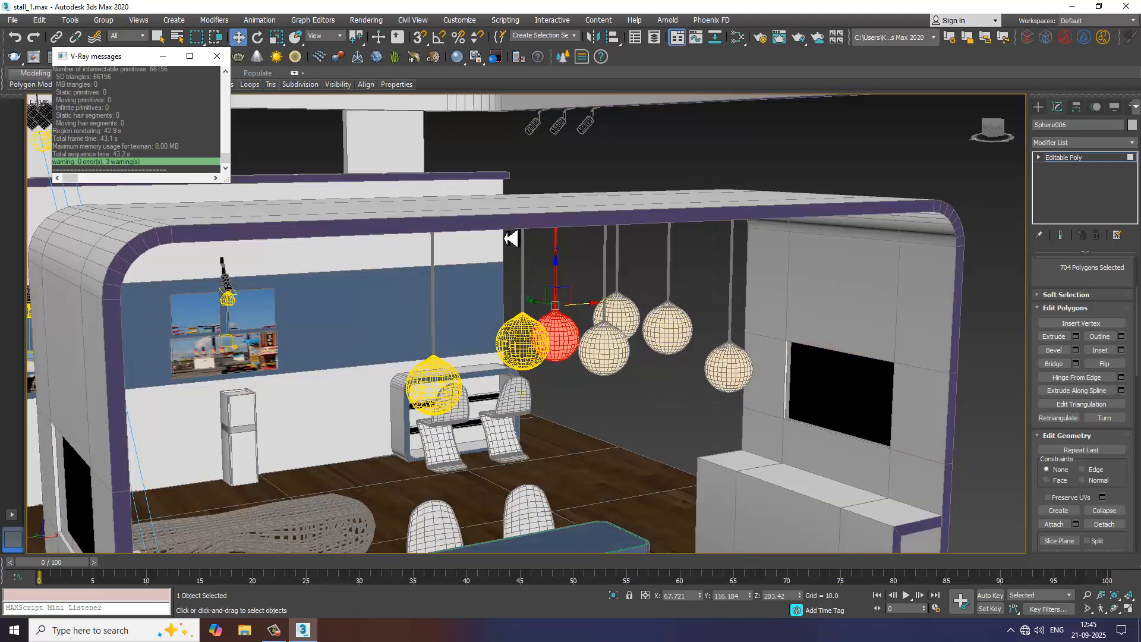
{"action": "left_click_drag", "start_coordinate": [481, 184], "coordinate": [610, 285]}
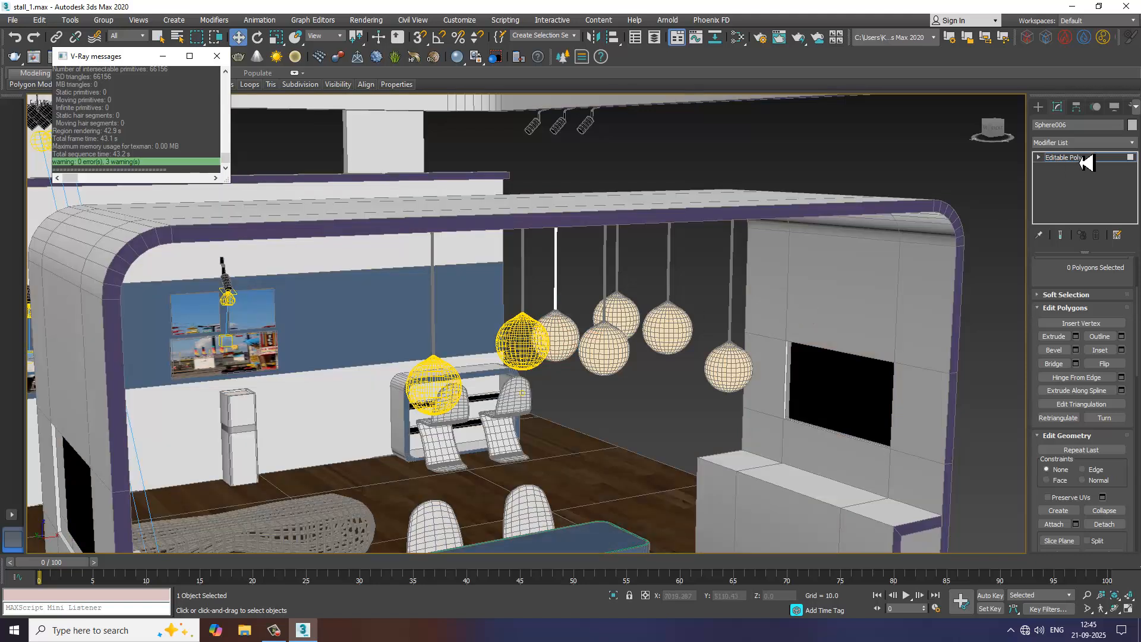
{"action": "left_click", "coordinate": [1081, 159]}
Step: Draw a V-Ray plane light about 109 by 127 on the floor behind the reception counter
{"action": "left_click", "coordinate": [1041, 108]}
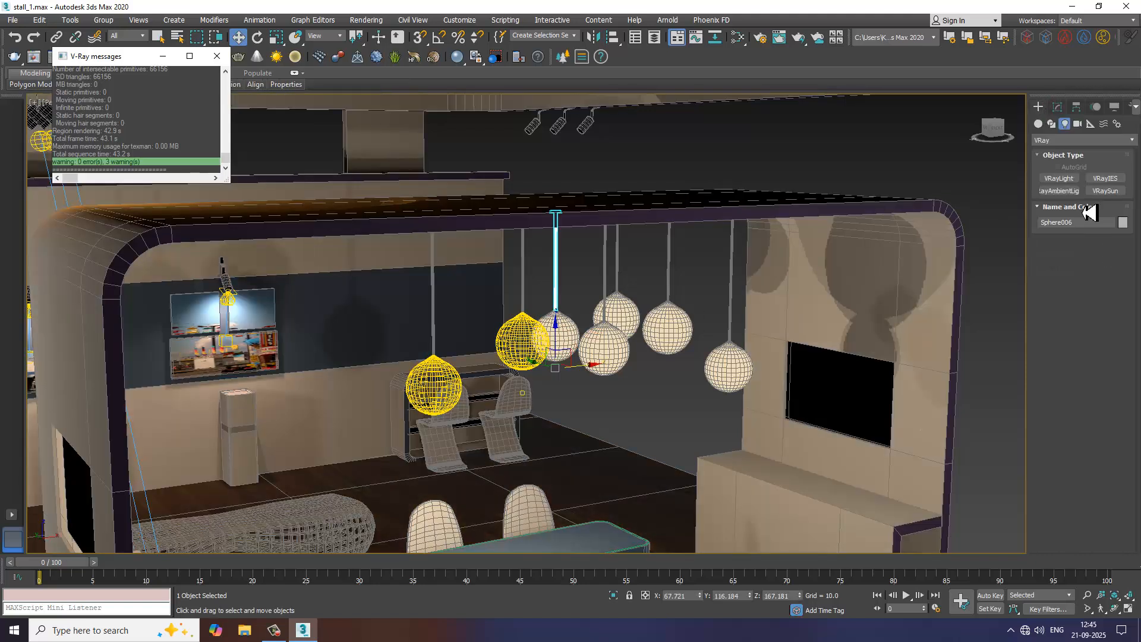
{"action": "left_click", "coordinate": [1067, 179]}
{"action": "scroll", "coordinate": [612, 466], "scroll_direction": "down", "scroll_amount": 4}
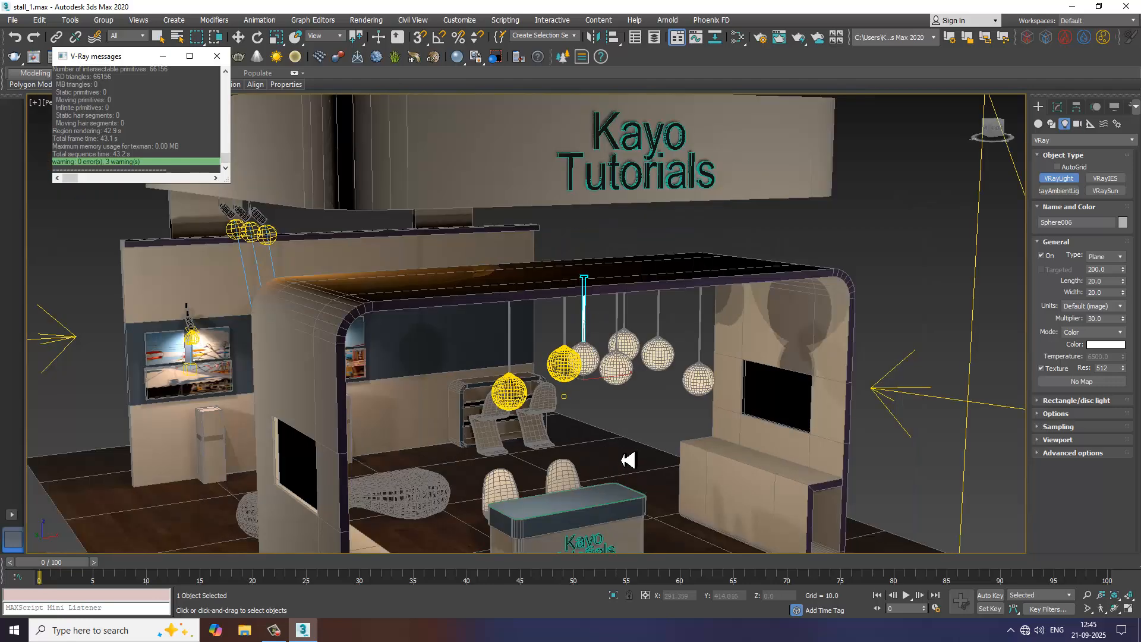
{"action": "left_click_drag", "start_coordinate": [611, 491], "coordinate": [616, 494]}
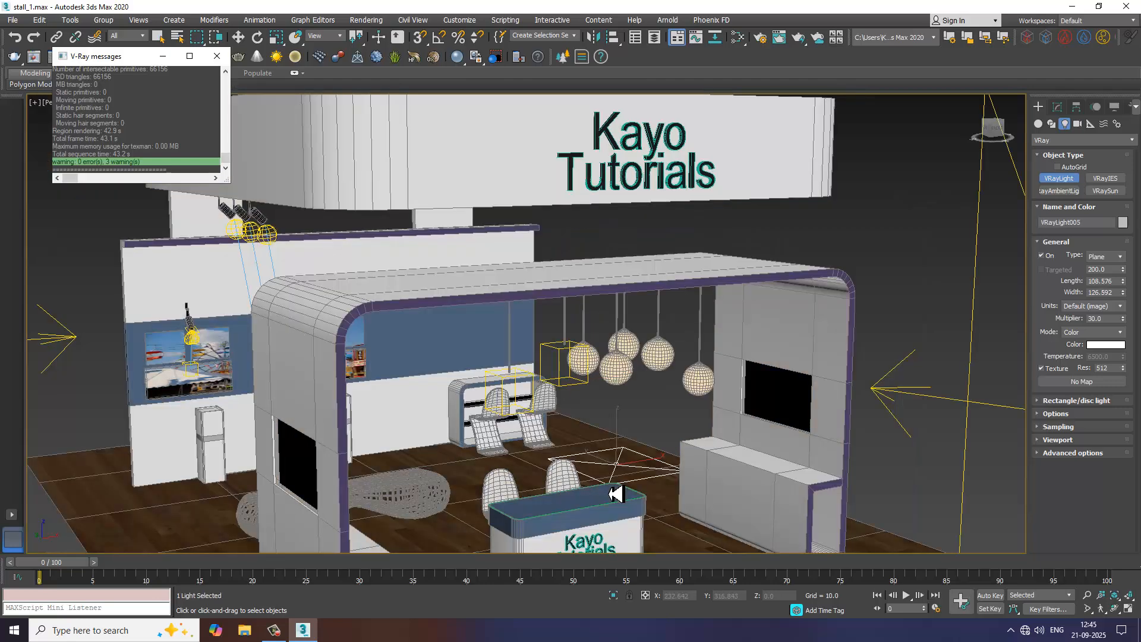
Step: Change the new V-Ray plane light's type to Mesh and pick the third hanging lamp's detached globe as its mesh
{"action": "key", "text": "w"}
{"action": "scroll", "coordinate": [703, 486], "scroll_direction": "up", "scroll_amount": 3}
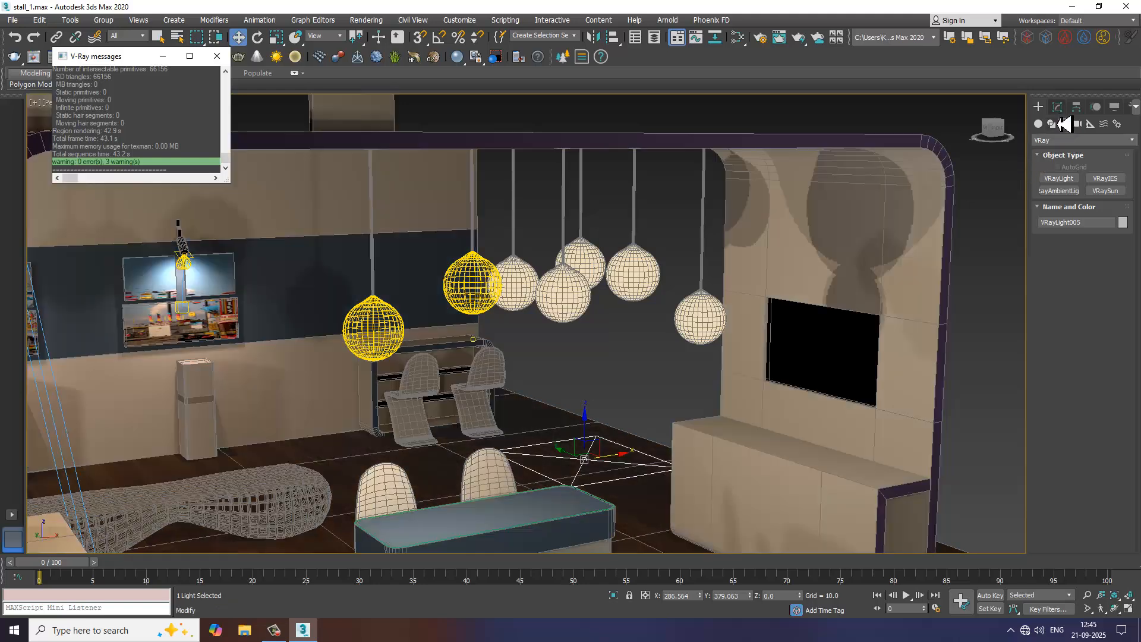
{"action": "left_click", "coordinate": [1058, 107]}
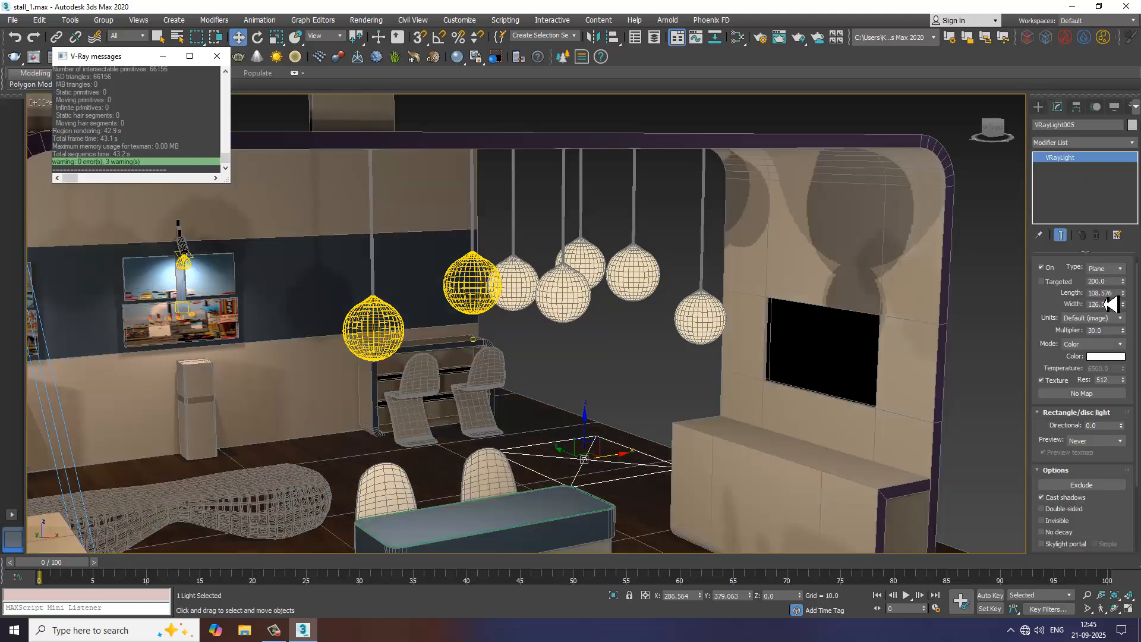
{"action": "left_click", "coordinate": [1110, 271]}
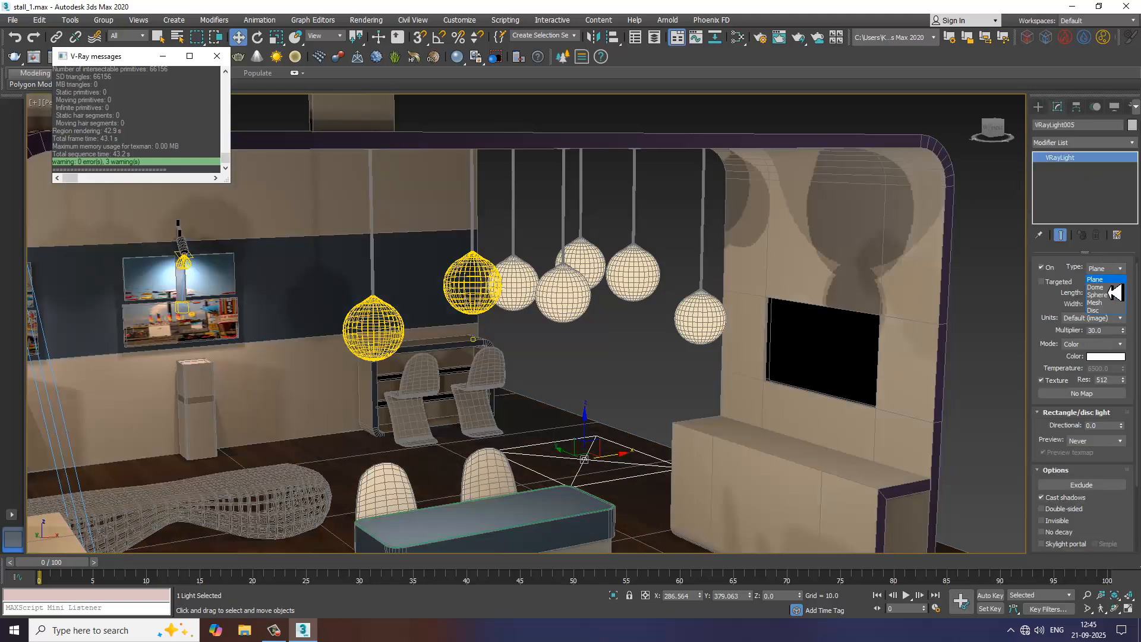
{"action": "left_click", "coordinate": [1109, 302]}
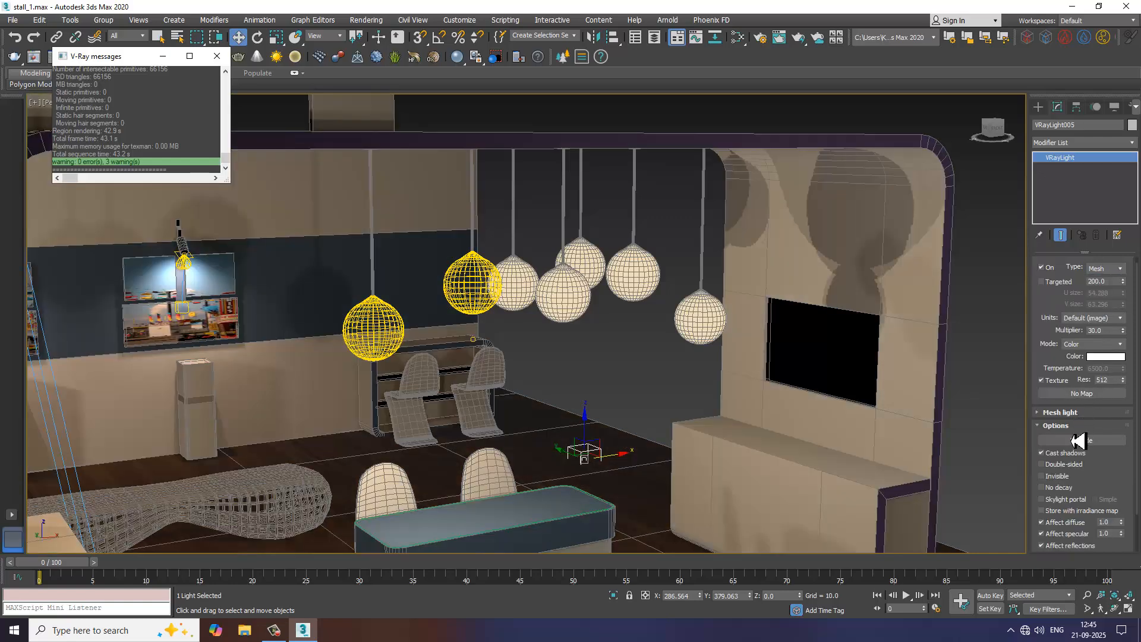
{"action": "left_click", "coordinate": [1072, 415]}
{"action": "left_click", "coordinate": [1082, 438]}
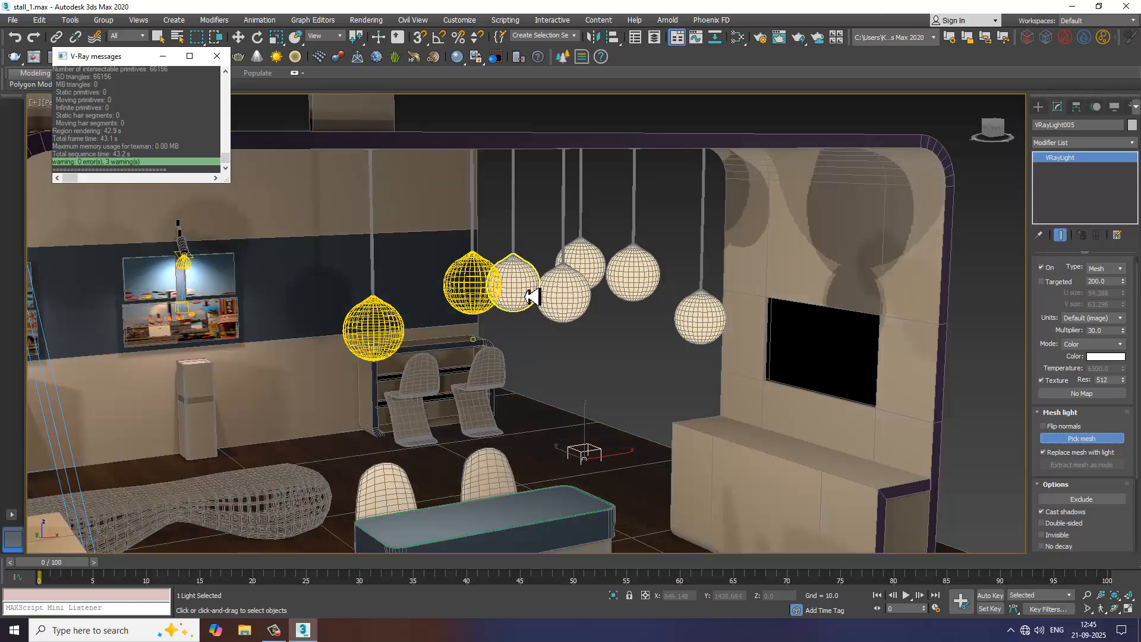
{"action": "left_click", "coordinate": [531, 296]}
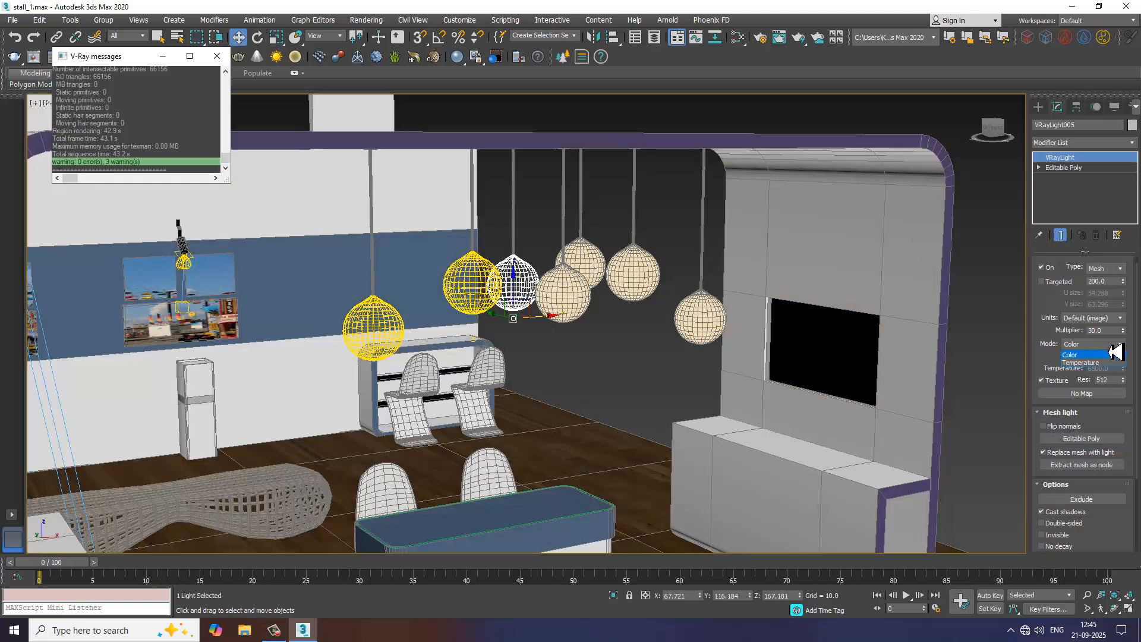
Step: Switch the third lamp's mesh light to Temperature mode at 4548.18 and set its multiplier to 6
{"action": "left_click", "coordinate": [1115, 344]}
{"action": "left_click", "coordinate": [1107, 367]}
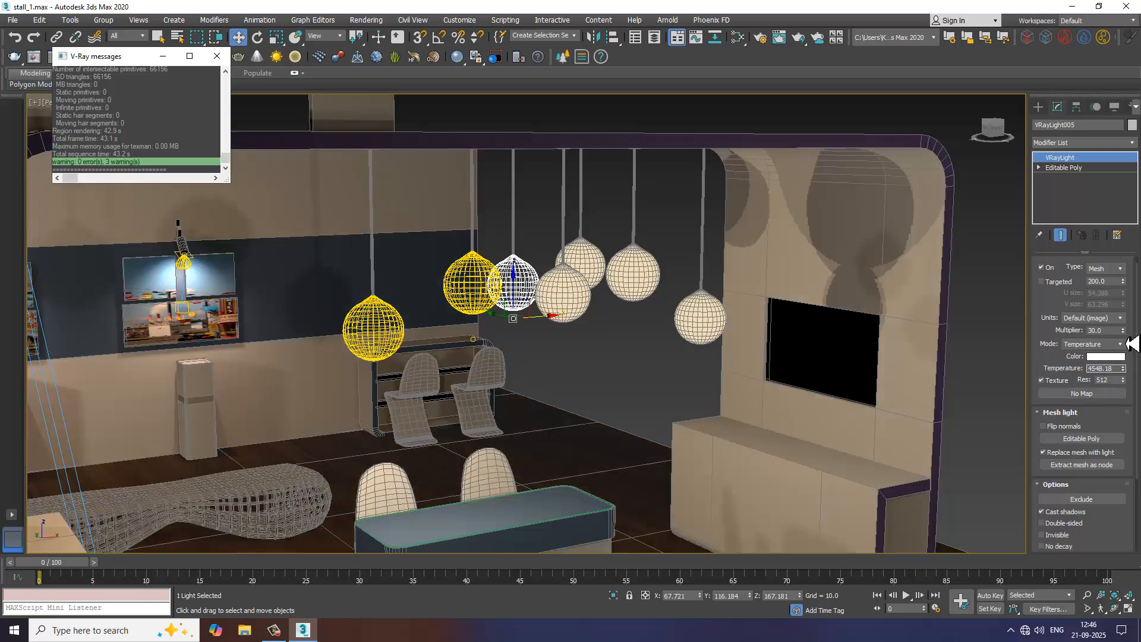
{"action": "left_click_drag", "start_coordinate": [1109, 332], "coordinate": [1055, 333]}
{"action": "type", "text": "6"}
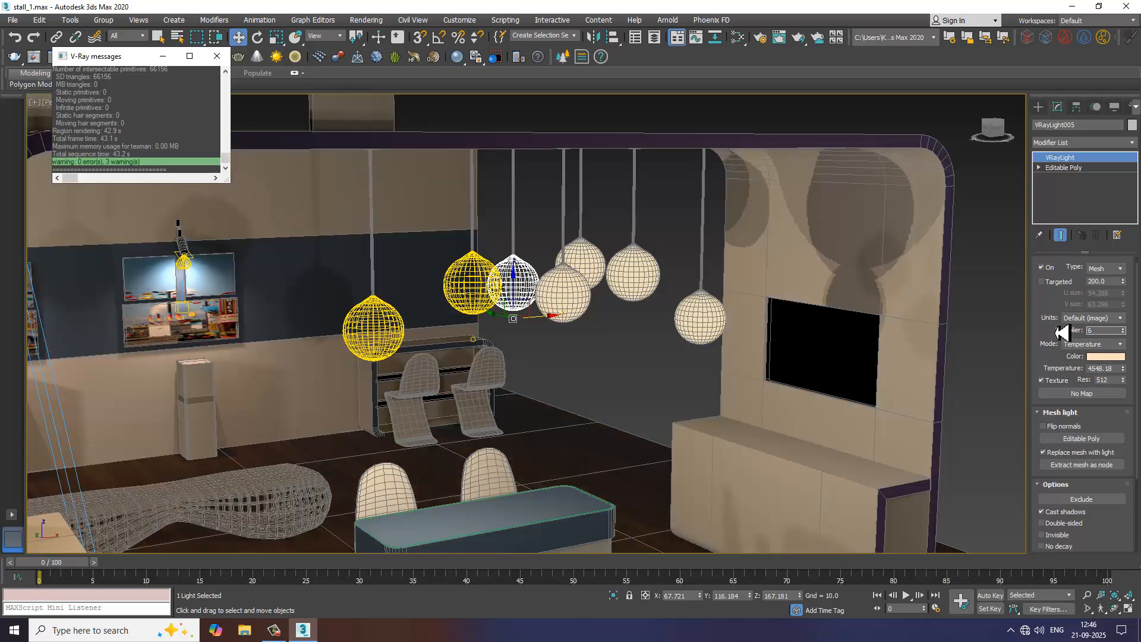
{"action": "key", "text": "Return"}
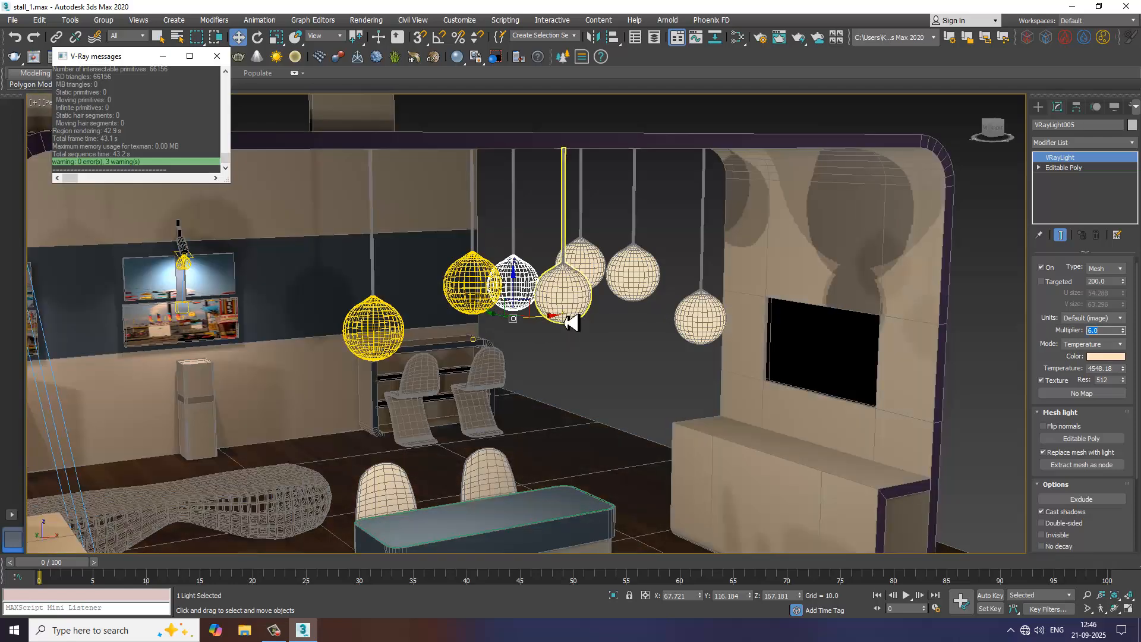
Step: Turn off Cast shadows for the mesh lights in the lit hanging lamps
{"action": "scroll", "coordinate": [570, 323], "scroll_direction": "down", "scroll_amount": 3}
{"action": "mouse_move", "coordinate": [563, 323]}
{"action": "middle_mouse_down", "text": "alt"}
{"action": "mouse_move", "coordinate": [550, 306]}
{"action": "mouse_move", "coordinate": [556, 361]}
{"action": "middle_mouse_up", "text": "alt"}
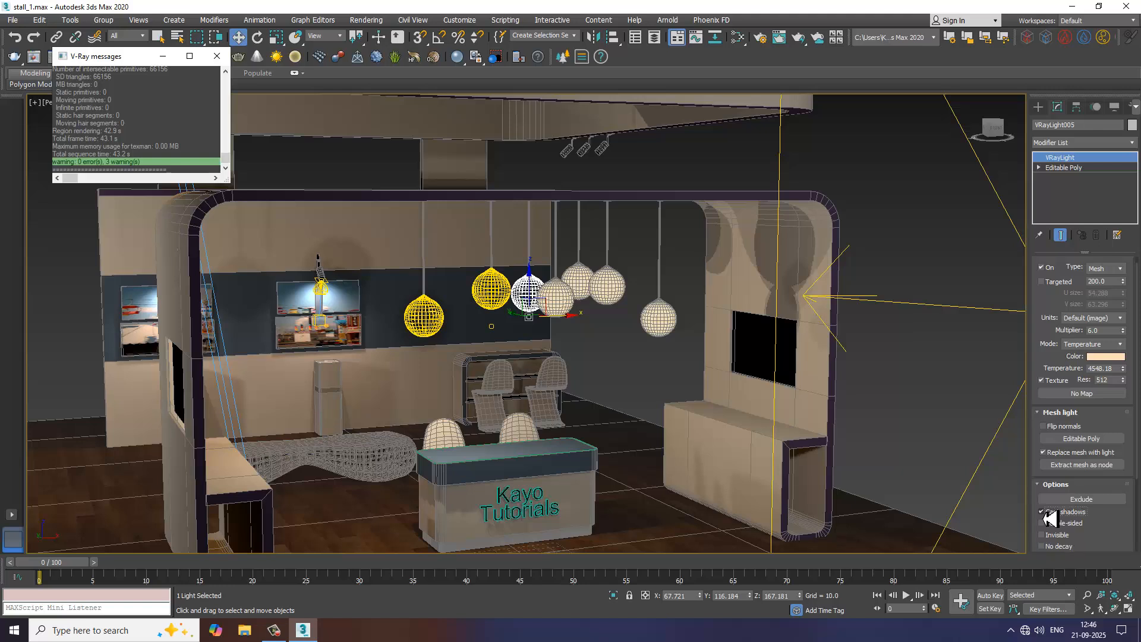
{"action": "left_click", "coordinate": [1044, 512]}
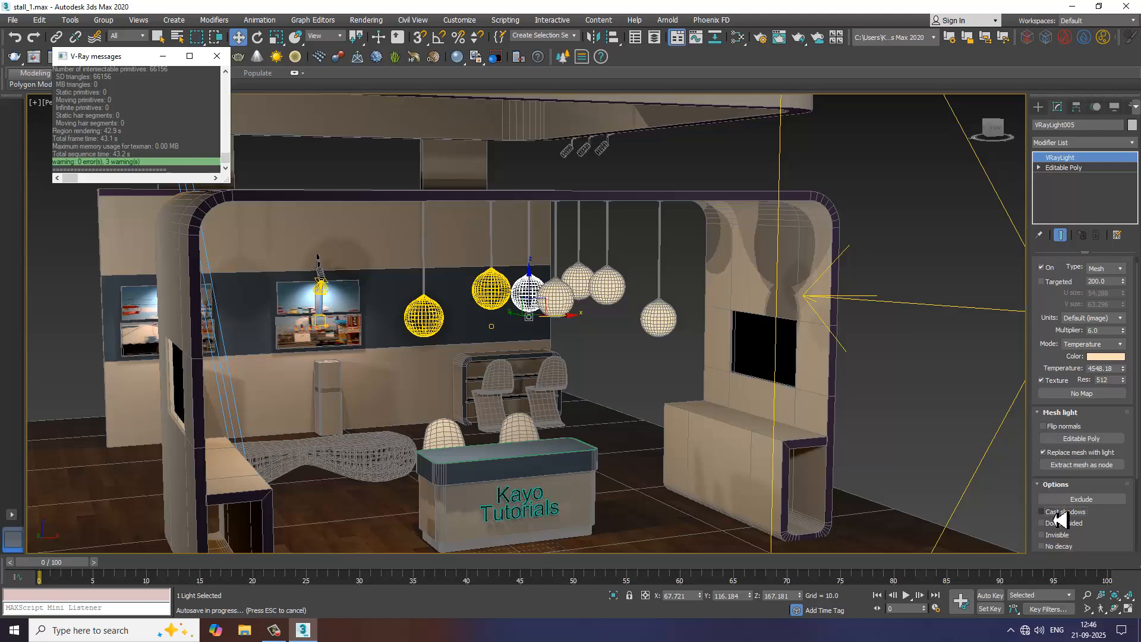
{"action": "left_click", "coordinate": [503, 295]}
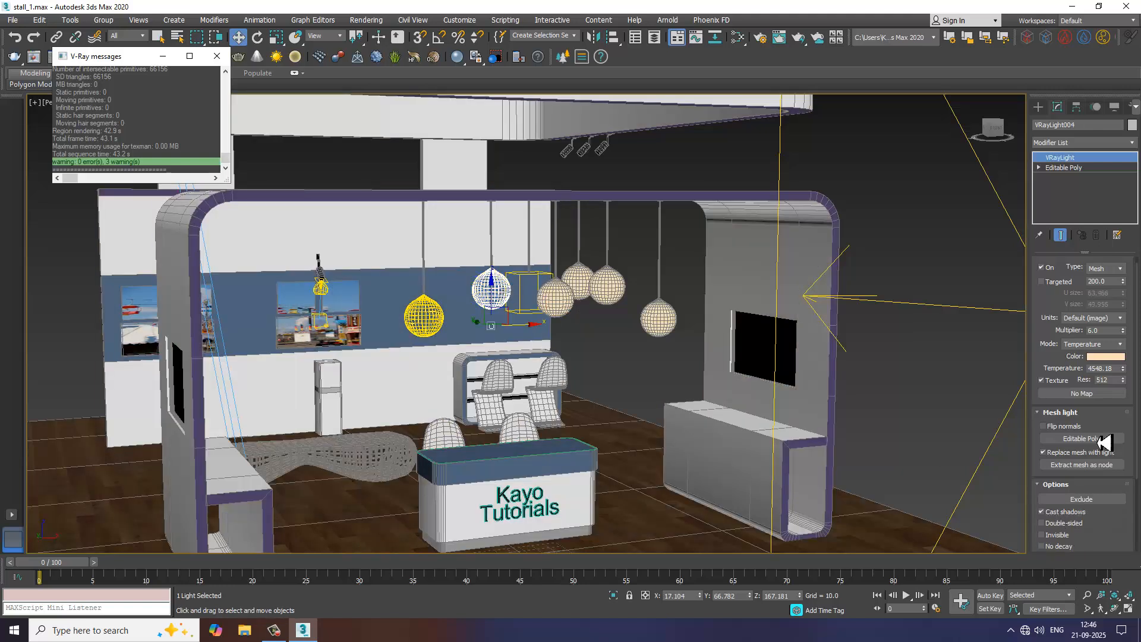
{"action": "left_click", "coordinate": [1043, 513]}
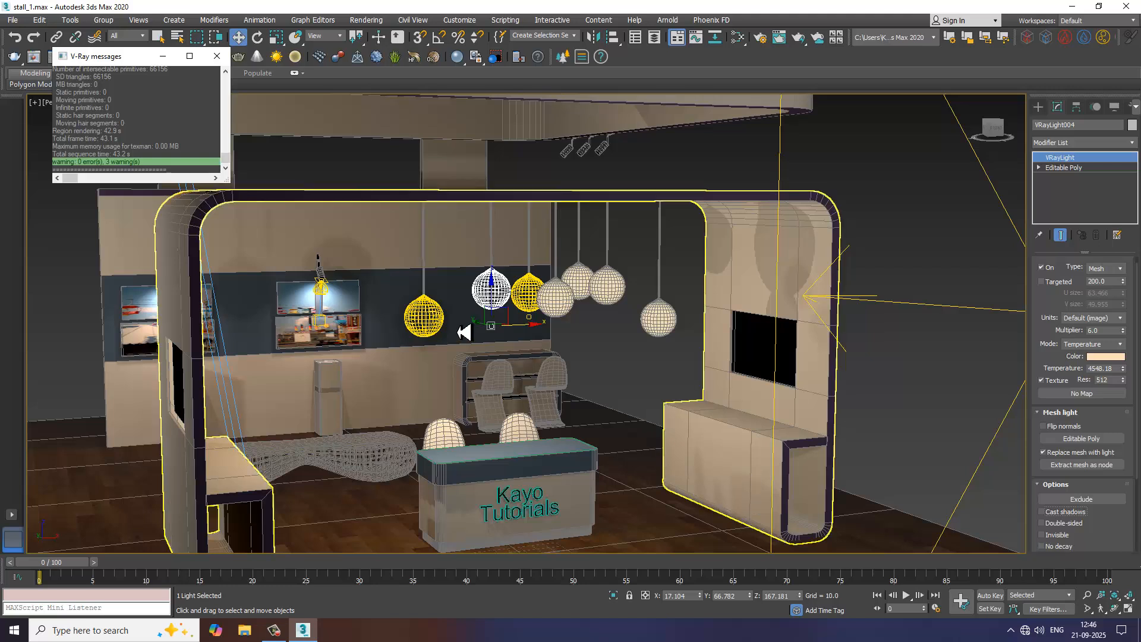
{"action": "left_click", "coordinate": [427, 327]}
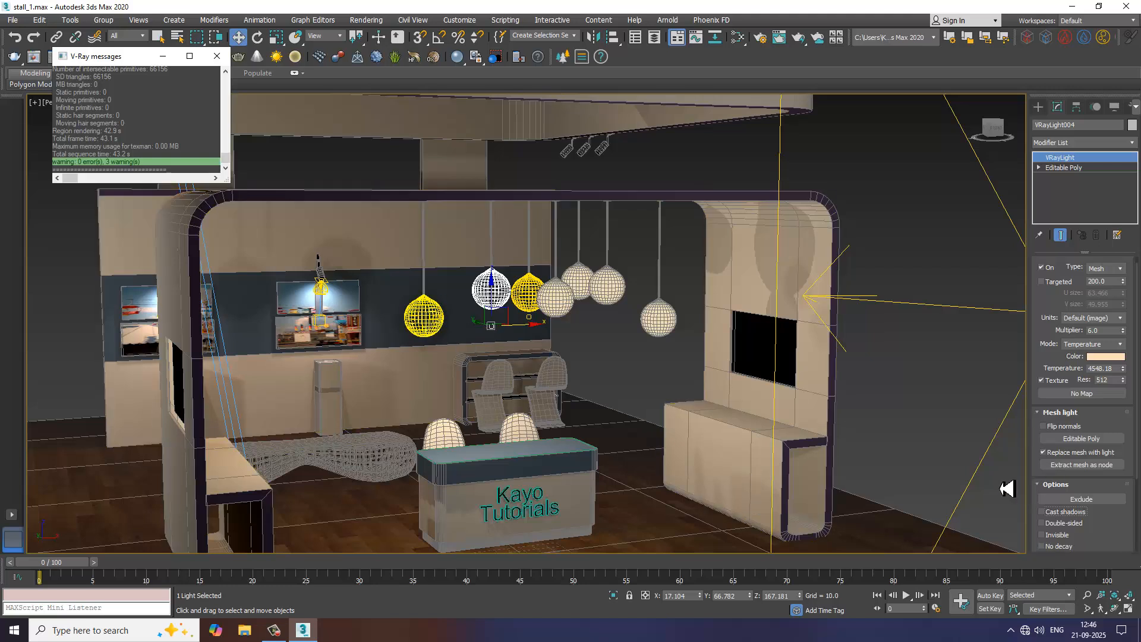
Step: Make the mesh lights of the lit hanging lamps double-sided
{"action": "left_click", "coordinate": [1051, 524]}
{"action": "left_click", "coordinate": [494, 288]}
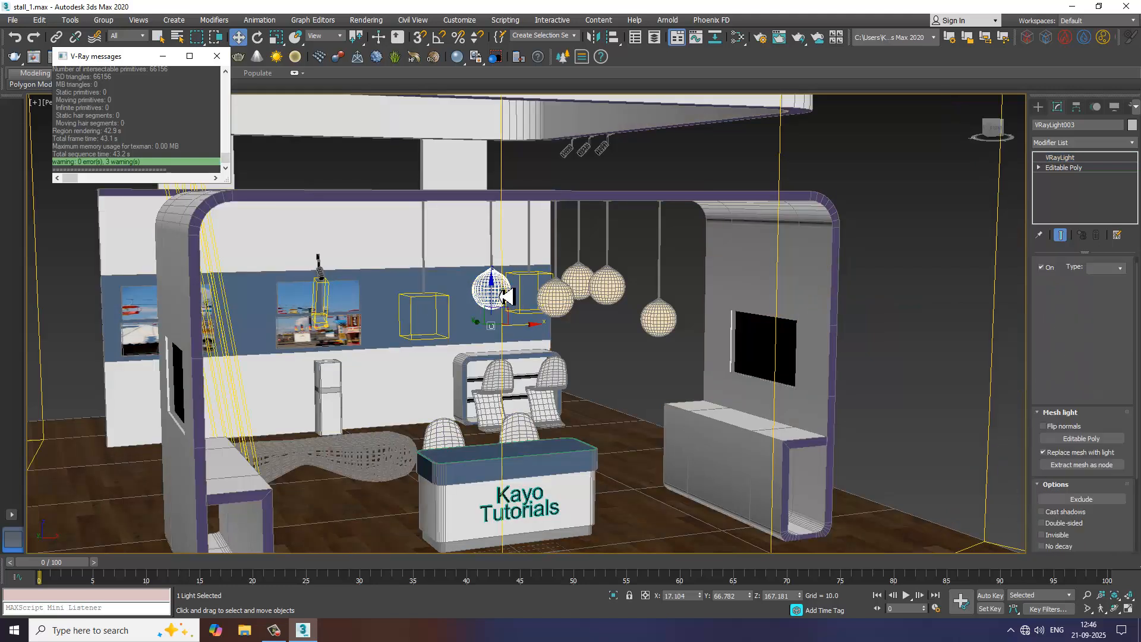
{"action": "left_click", "coordinate": [1050, 525]}
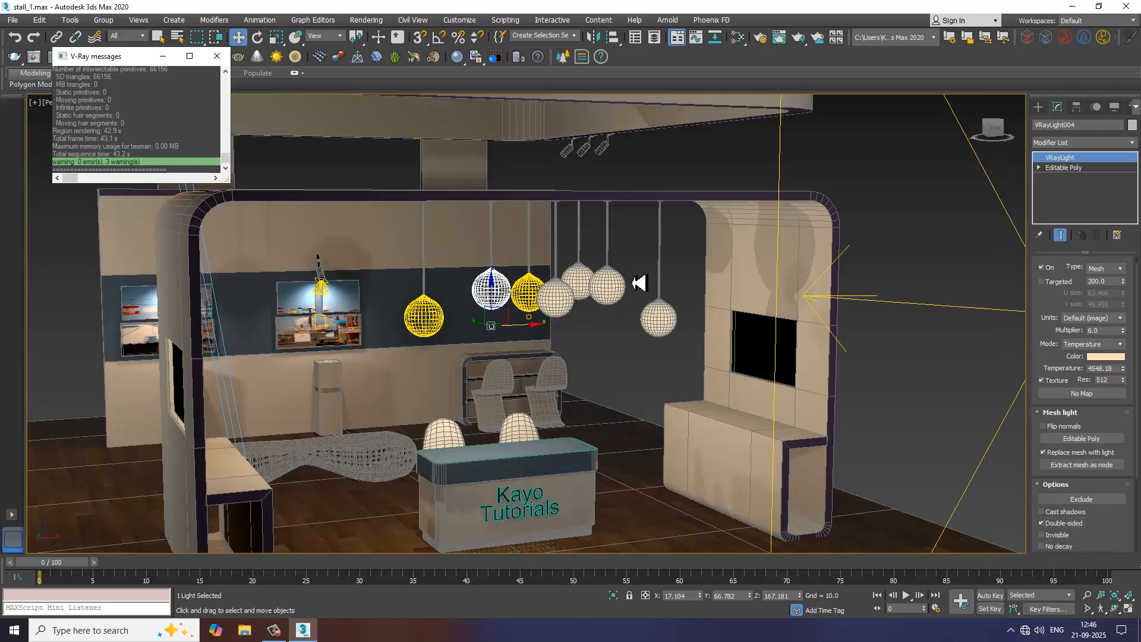
{"action": "left_click", "coordinate": [529, 296]}
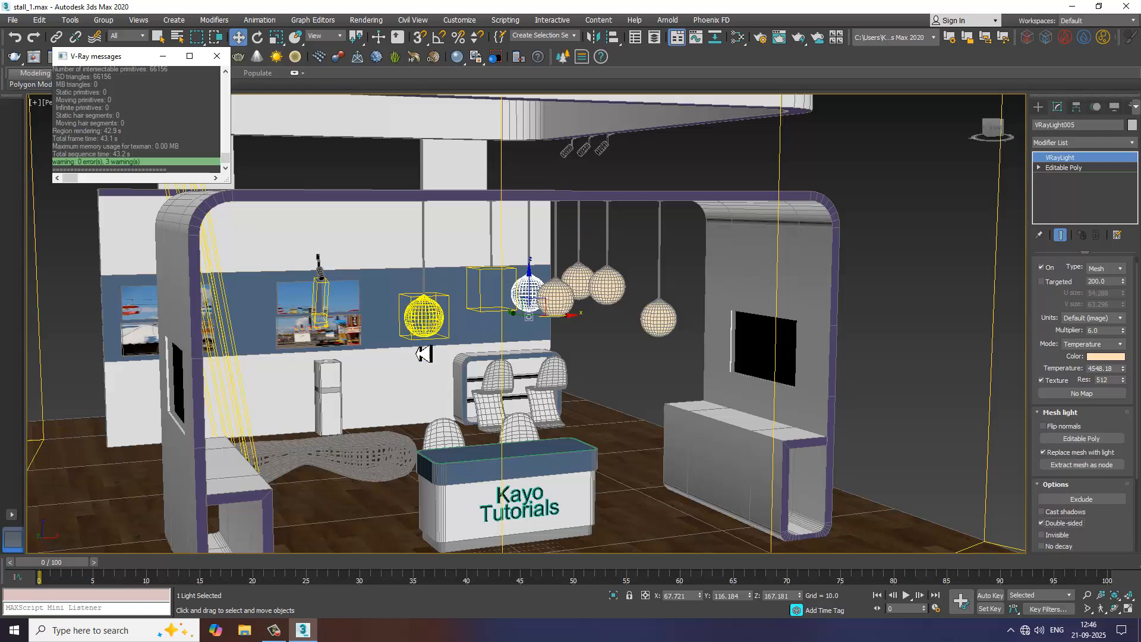
Step: Test render a closer view of the hanging lamps, examine the three lit globes, and close the frame buffer
{"action": "scroll", "coordinate": [550, 323], "scroll_direction": "up", "scroll_amount": 5}
{"action": "scroll", "coordinate": [550, 323], "scroll_direction": "down", "scroll_amount": 5}
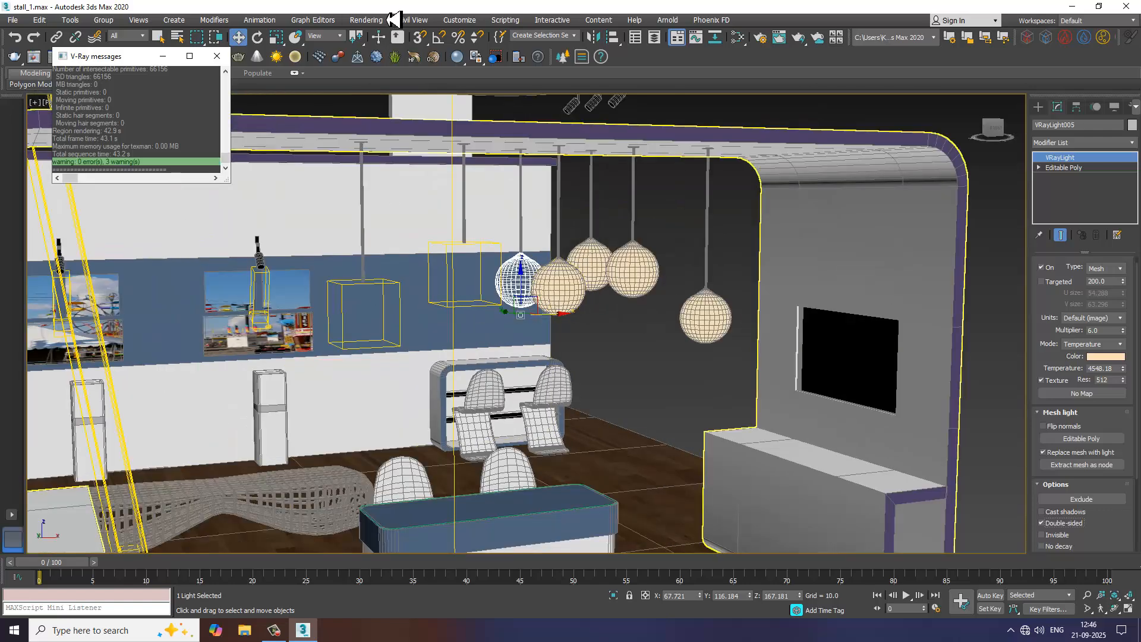
{"action": "left_click", "coordinate": [373, 20]}
{"action": "left_click", "coordinate": [380, 42]}
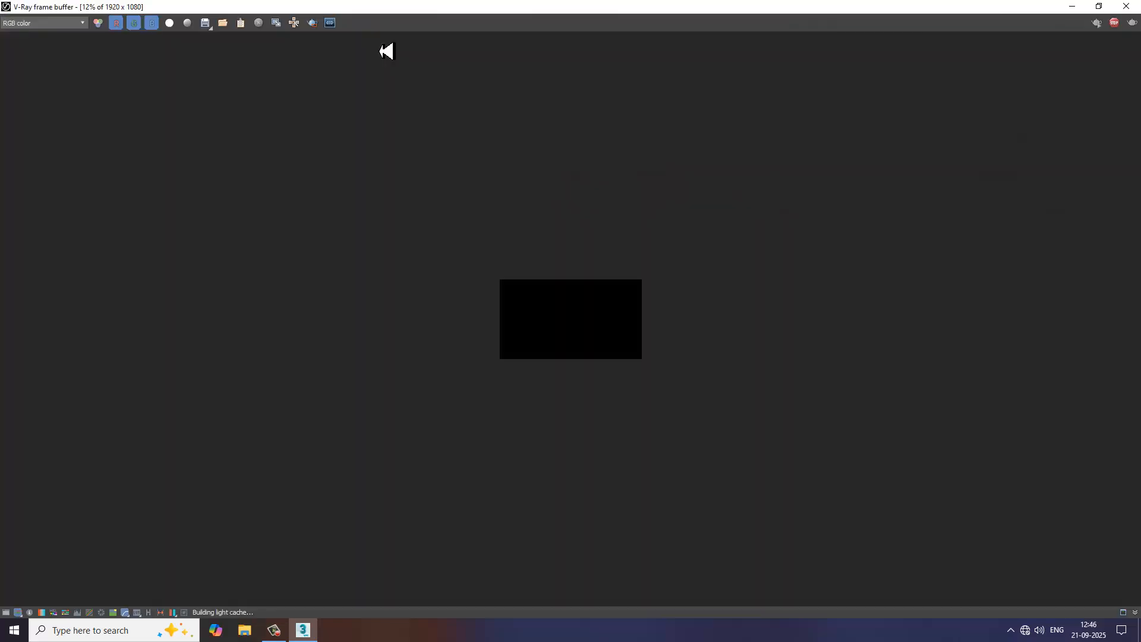
{"action": "scroll", "coordinate": [634, 377], "scroll_direction": "up", "scroll_amount": 3}
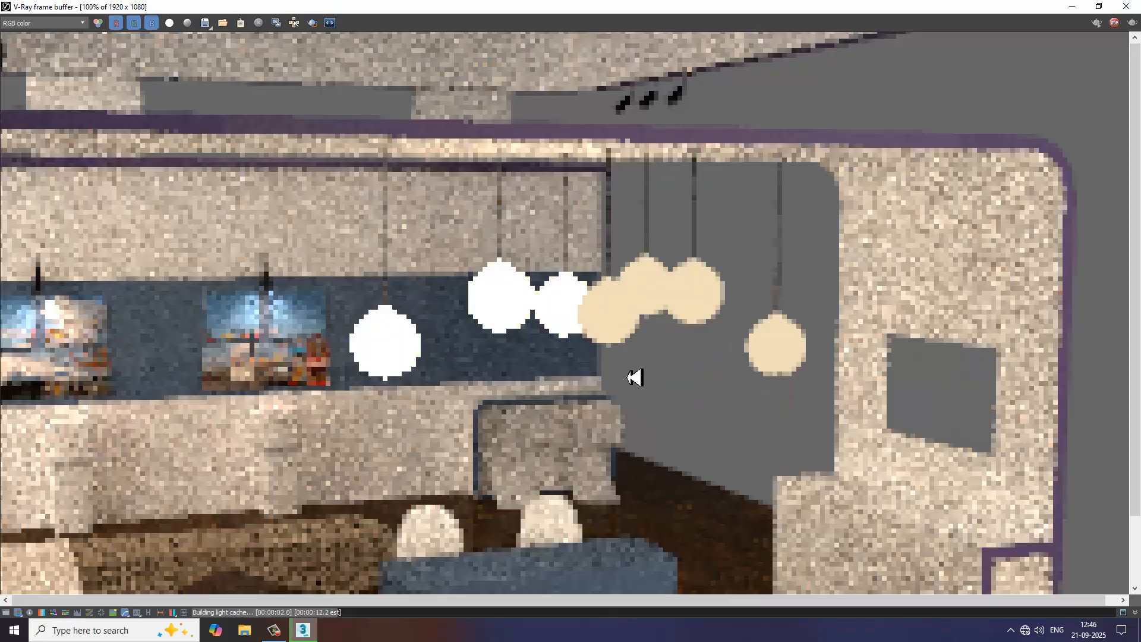
{"action": "scroll", "coordinate": [635, 377], "scroll_direction": "down", "scroll_amount": 1}
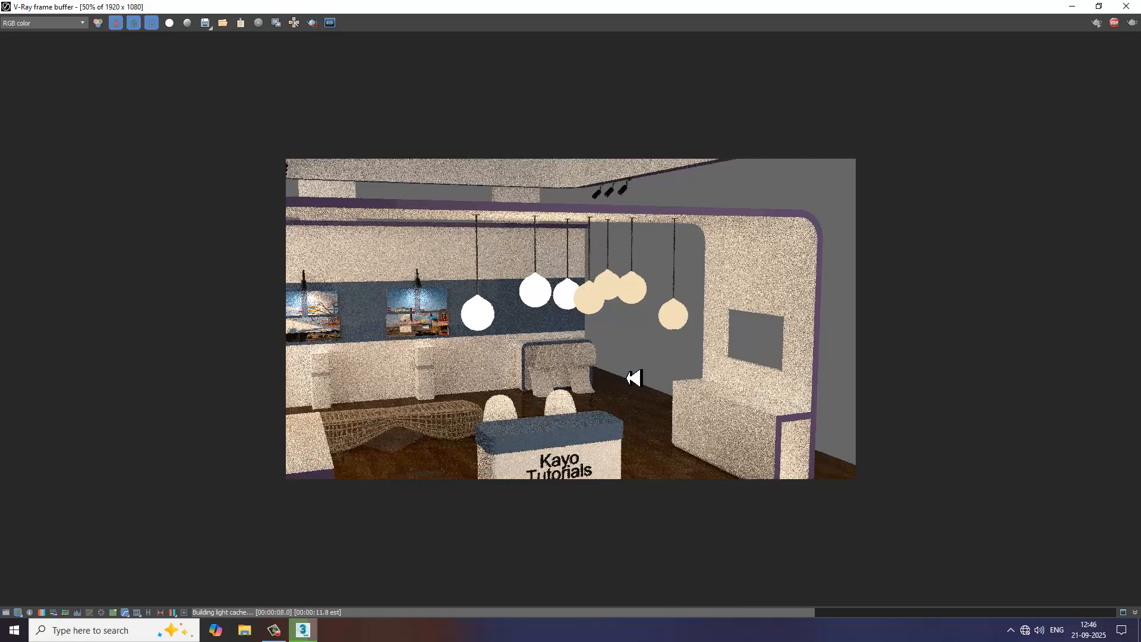
{"action": "left_click", "coordinate": [1126, 6]}
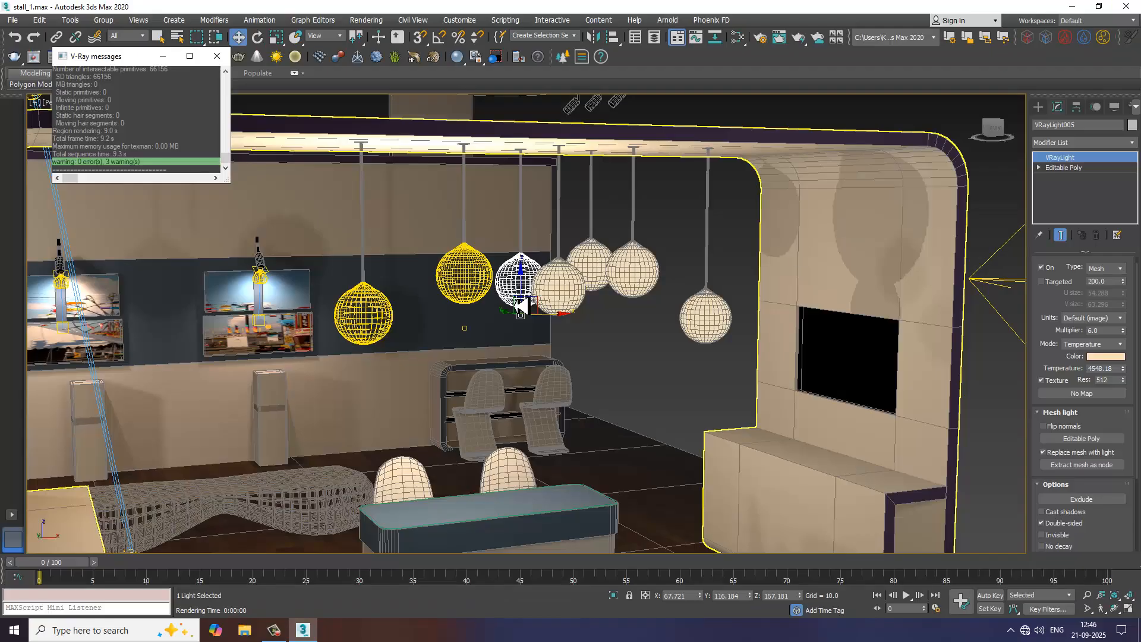
Step: Close the V-Ray messages window, frame the whole stall in the perspective view, and save the scene
{"action": "scroll", "coordinate": [678, 334], "scroll_direction": "down", "scroll_amount": 5}
{"action": "middle_click_drag", "start_coordinate": [703, 337], "coordinate": [700, 297], "text": "alt"}
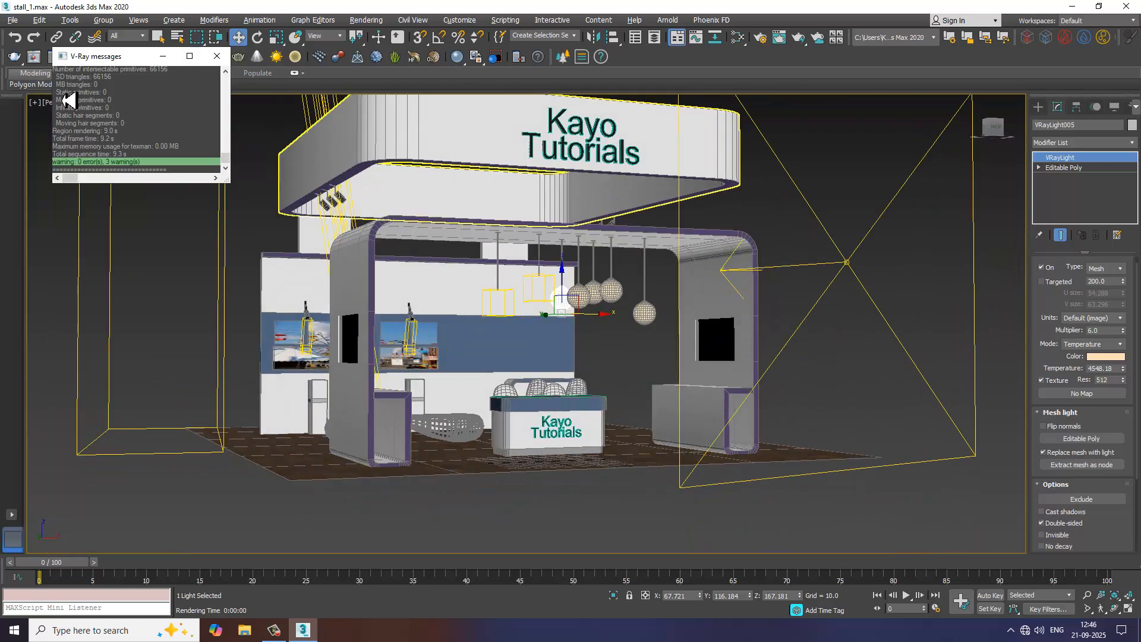
{"action": "left_click", "coordinate": [216, 55]}
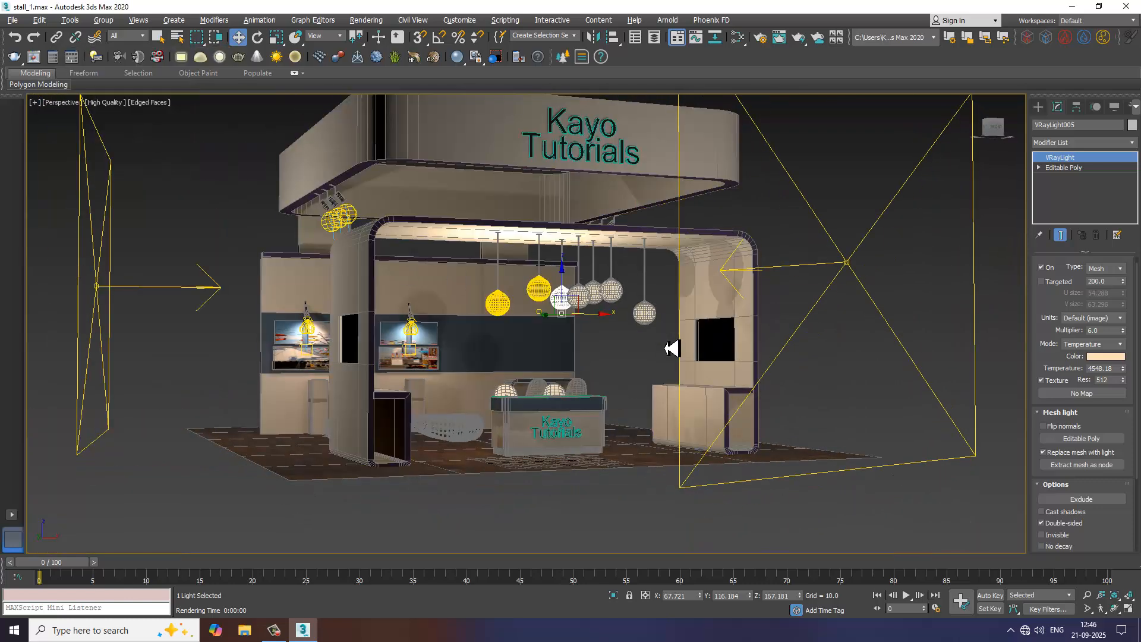
{"action": "middle_click_drag", "start_coordinate": [722, 383], "coordinate": [771, 419]}
{"action": "middle_click_drag", "start_coordinate": [772, 411], "coordinate": [791, 403], "text": "alt"}
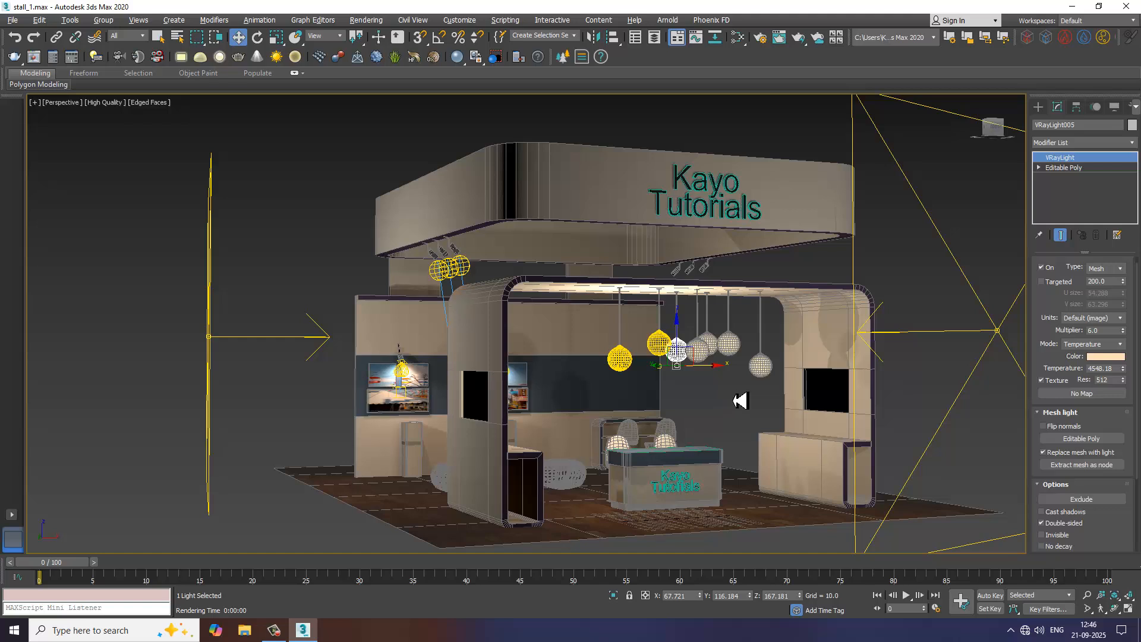
{"action": "key", "text": "ctrl+s"}
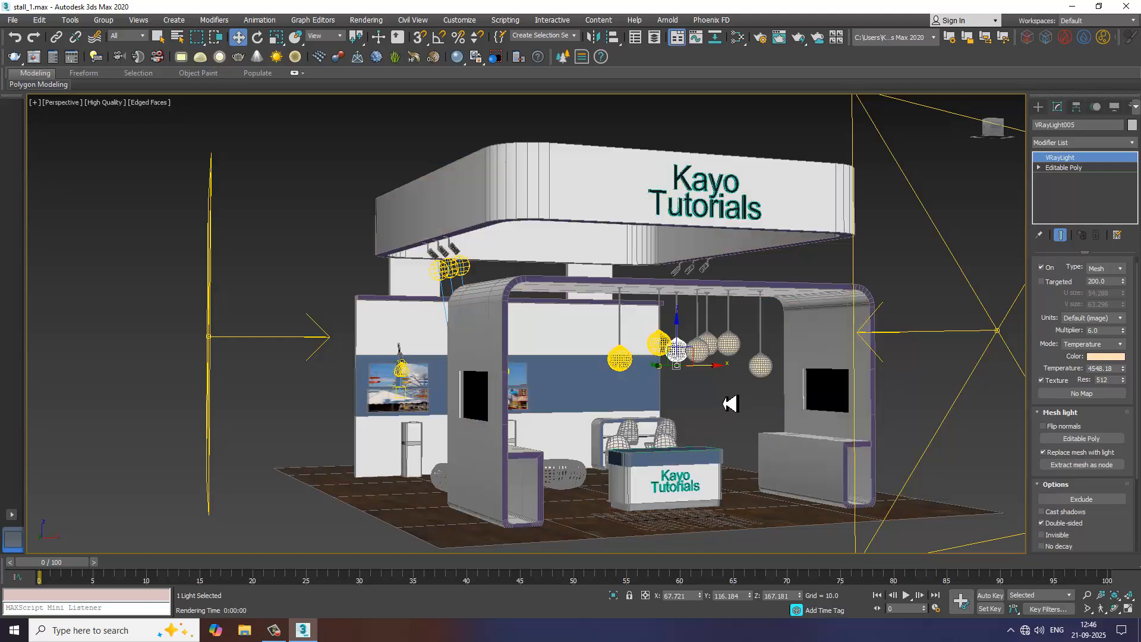